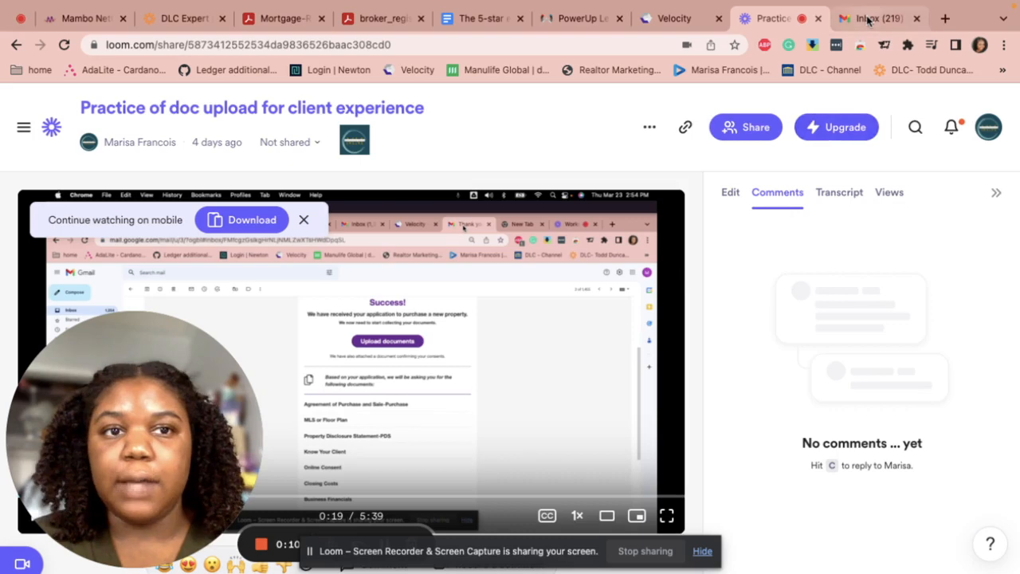
Switch from the Loom practice recording to the Gmail inbox tab
click(868, 18)
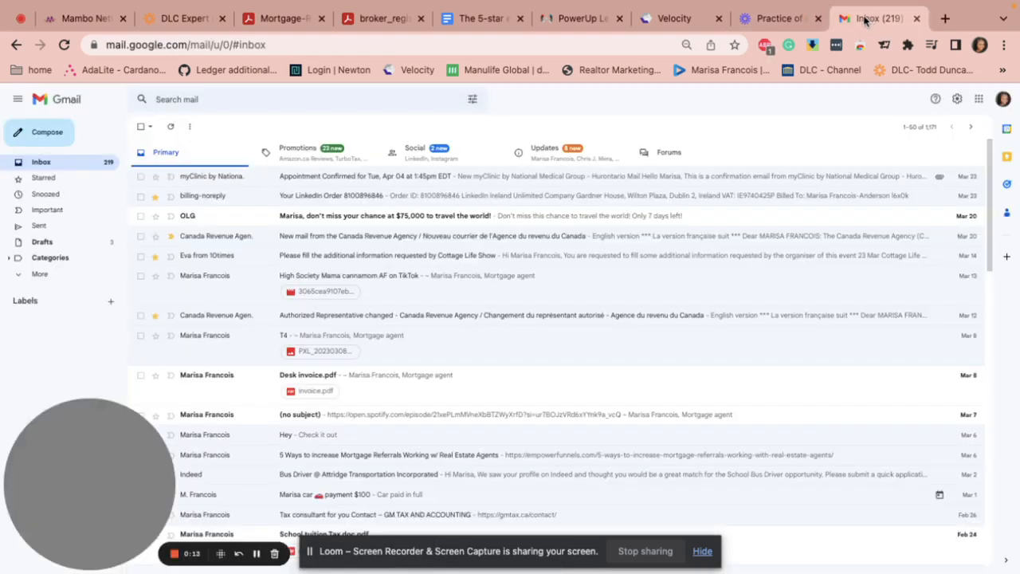
Open the 'Congratulations on finding your new home!' email under Updates and scroll to Get Started
click(546, 156)
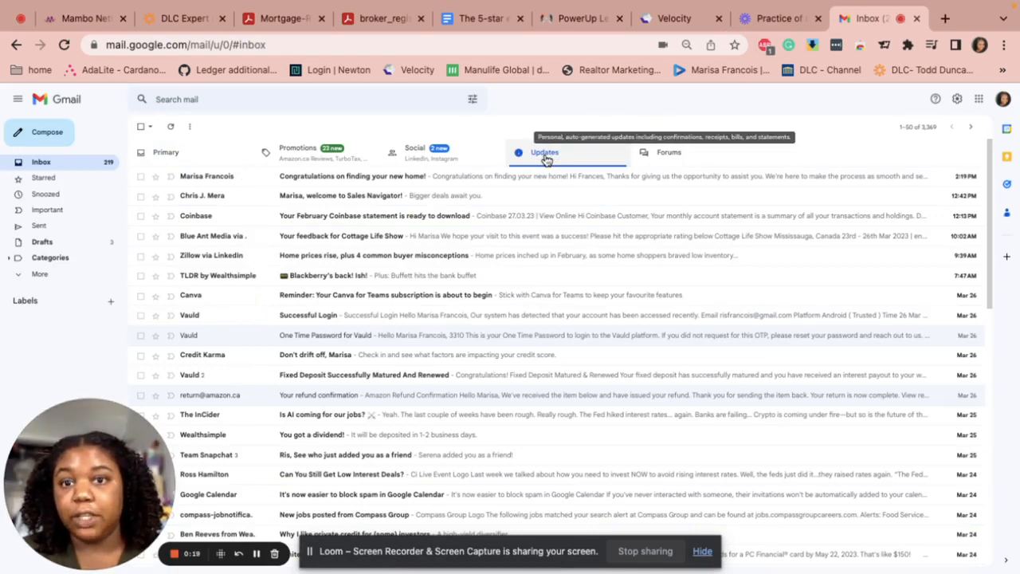
click(332, 176)
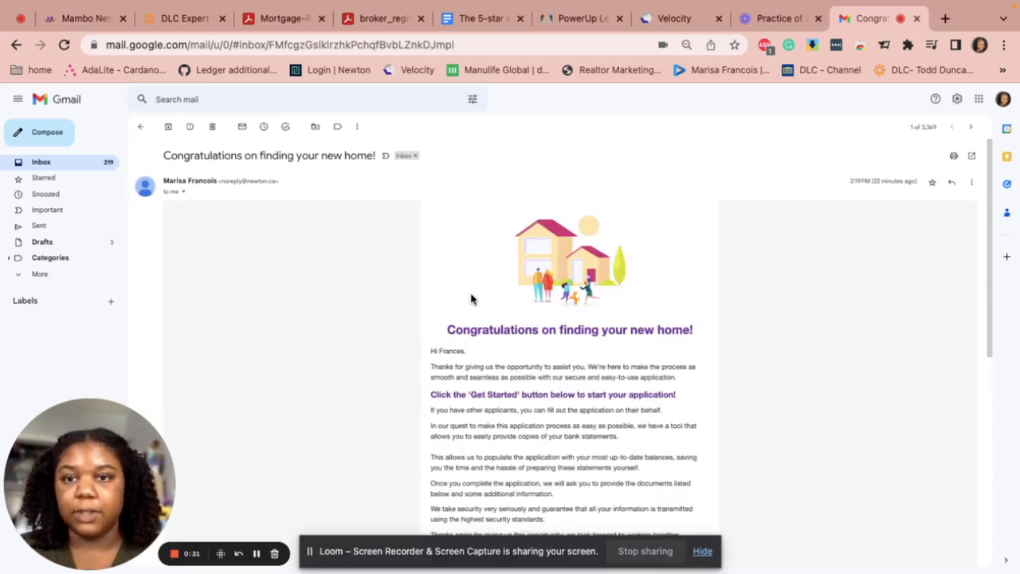
scroll(492, 329, down, 3)
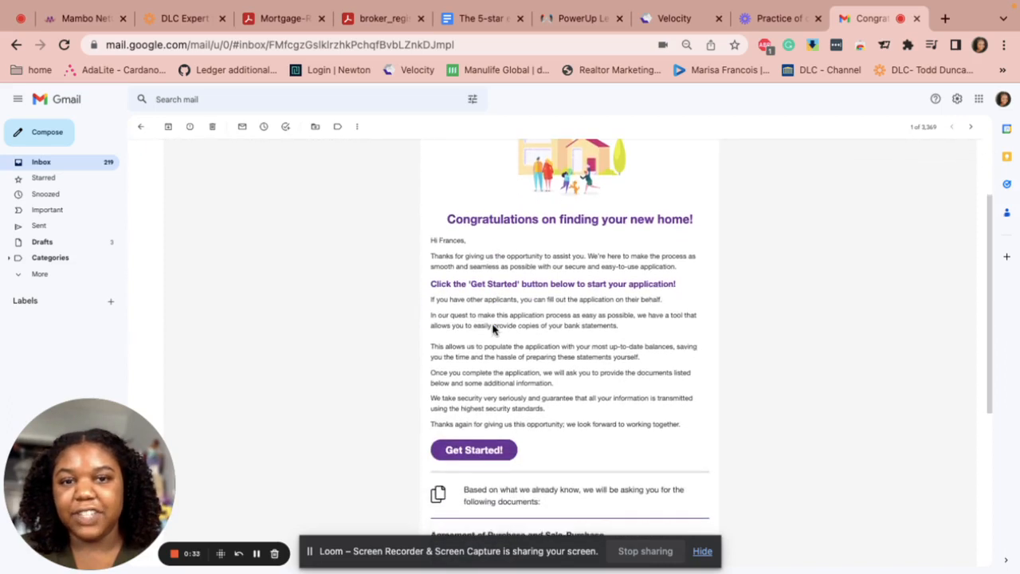
scroll(492, 329, down, 2)
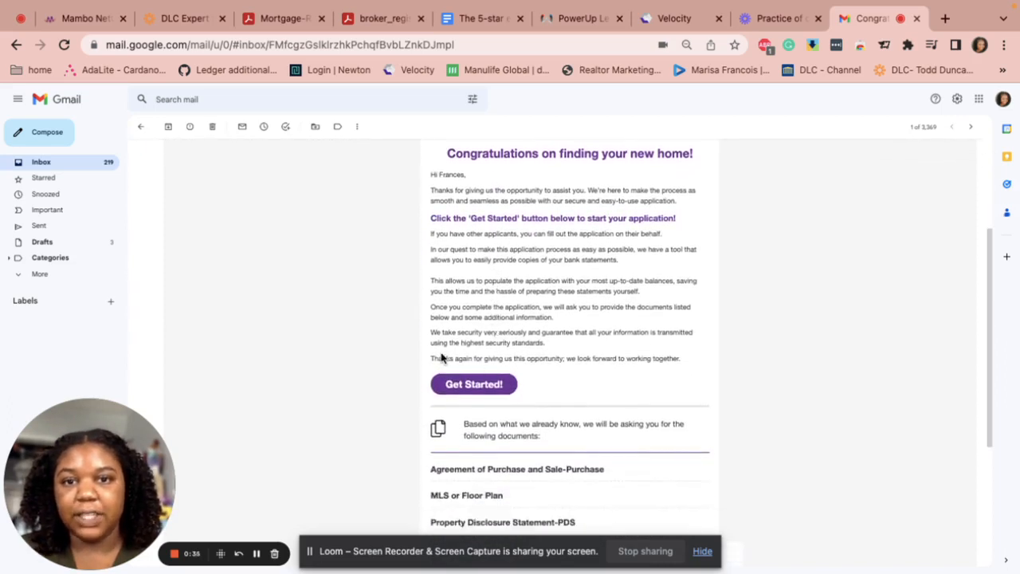
scroll(529, 407, down, 1)
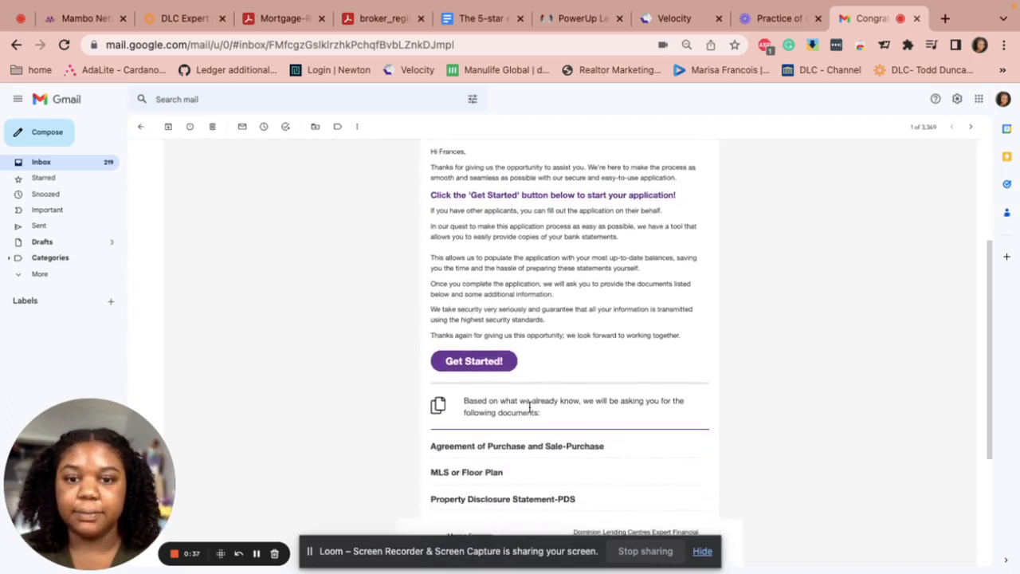
scroll(529, 407, down, 5)
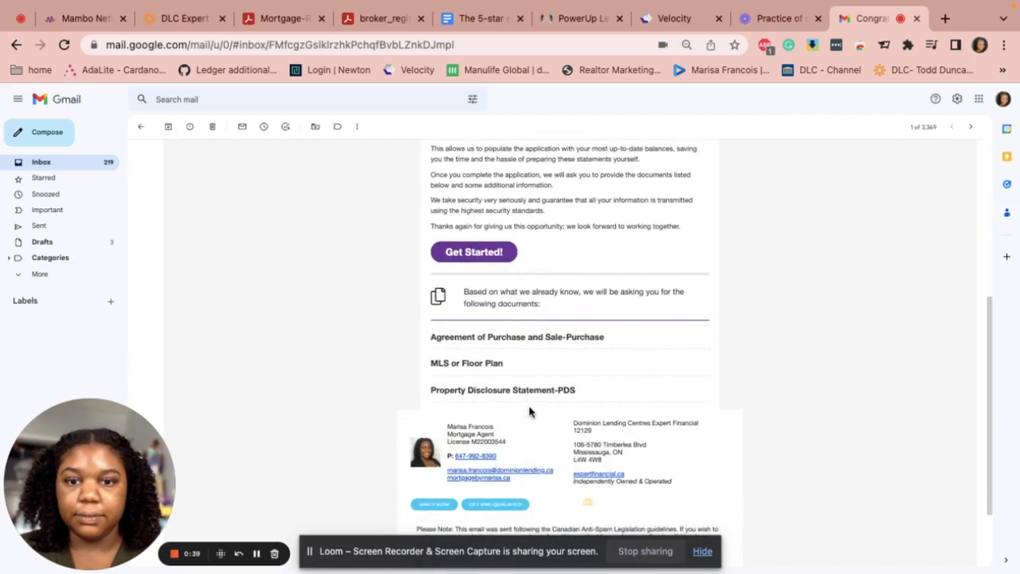
Launch Get Started from the email, accept the terms consent, and start a new application
click(454, 253)
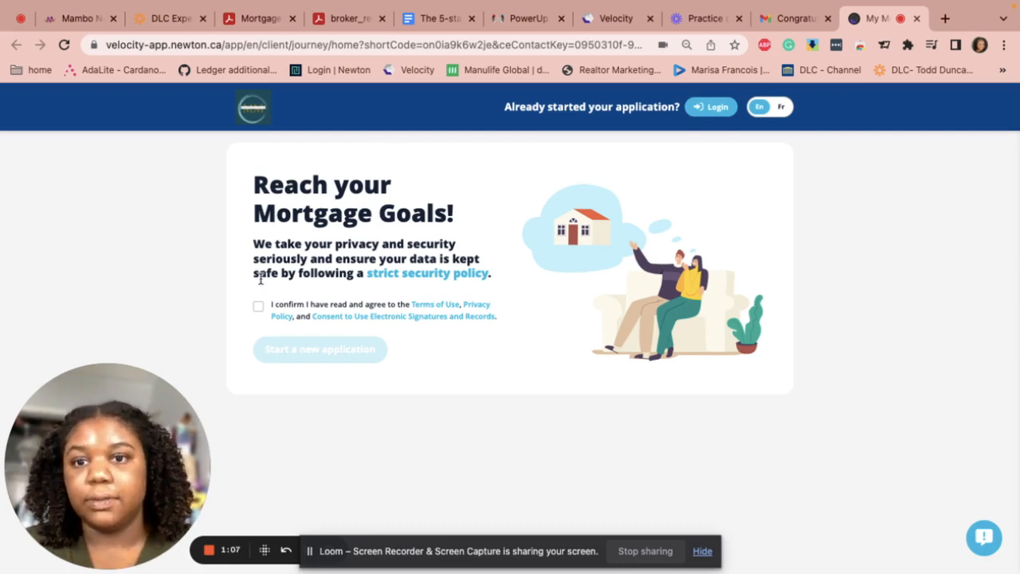
click(257, 308)
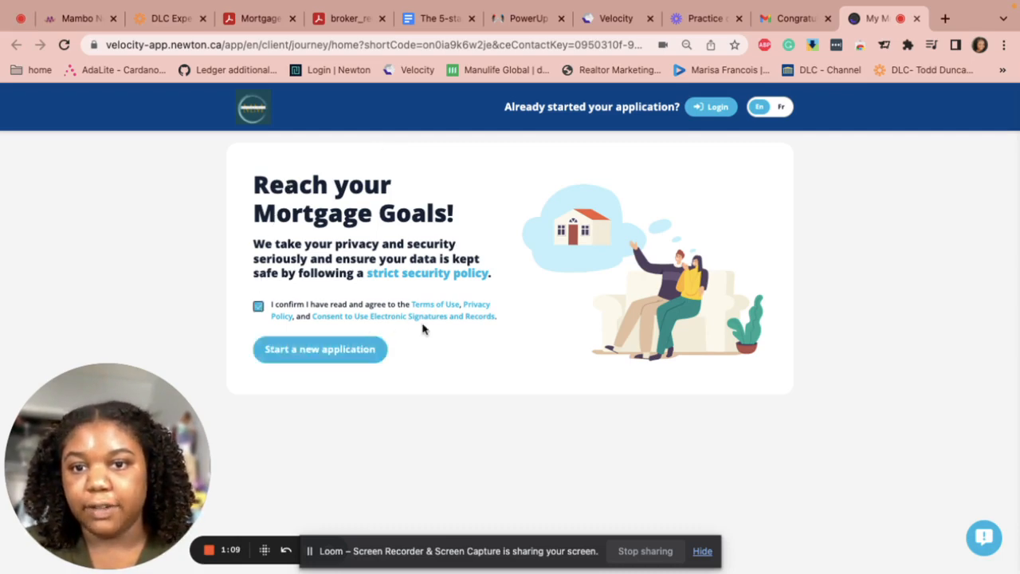
click(297, 355)
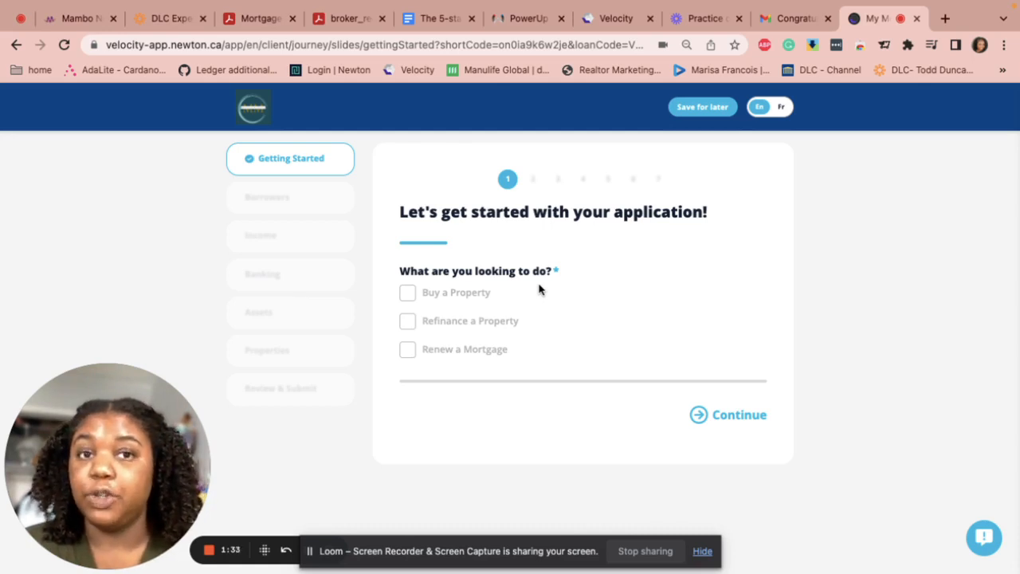
Answer 'Buy a Property' and 'Yes, I've found a property', then dismiss the required-fields warning
click(406, 294)
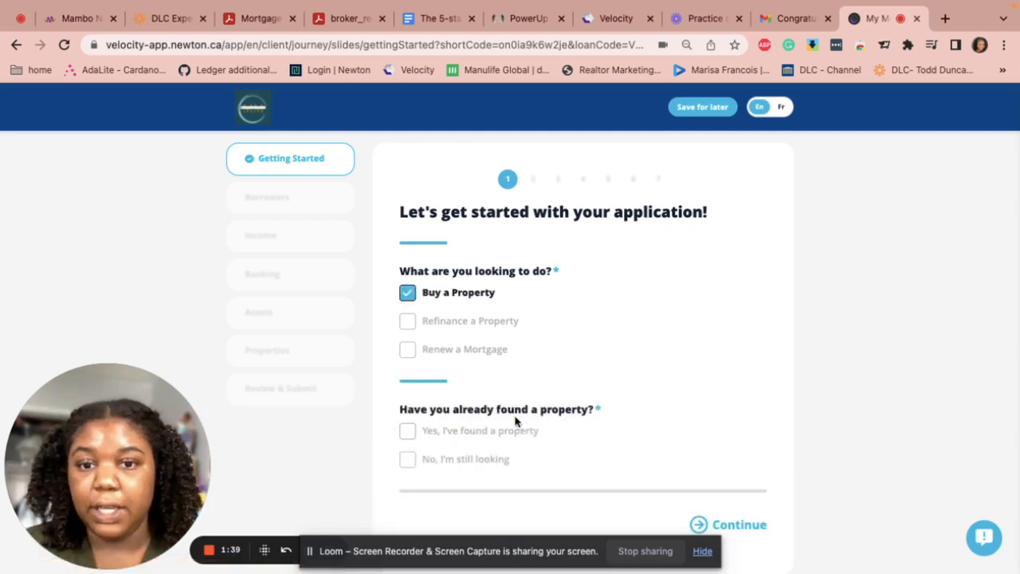
scroll(532, 425, down, 1)
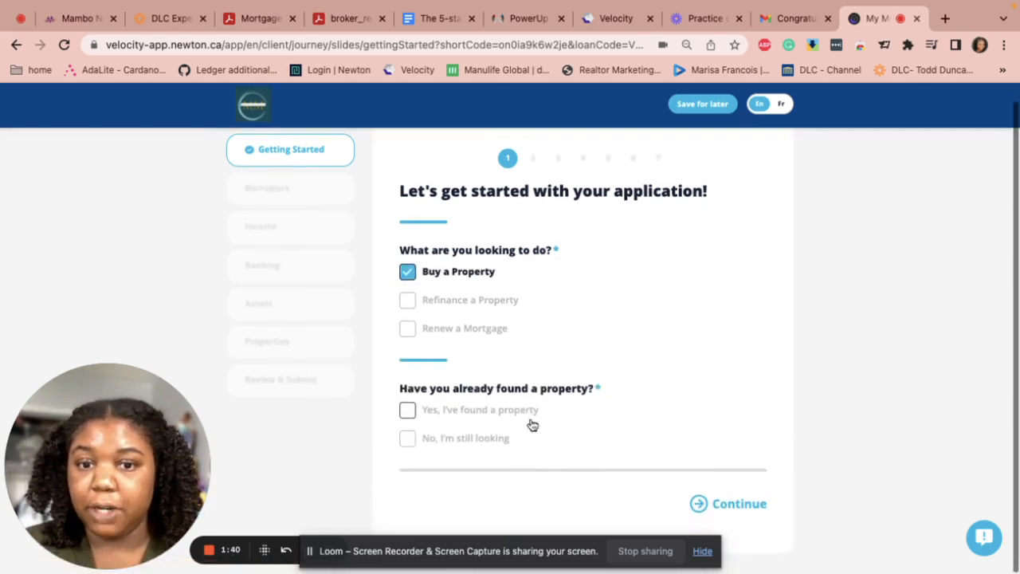
click(408, 416)
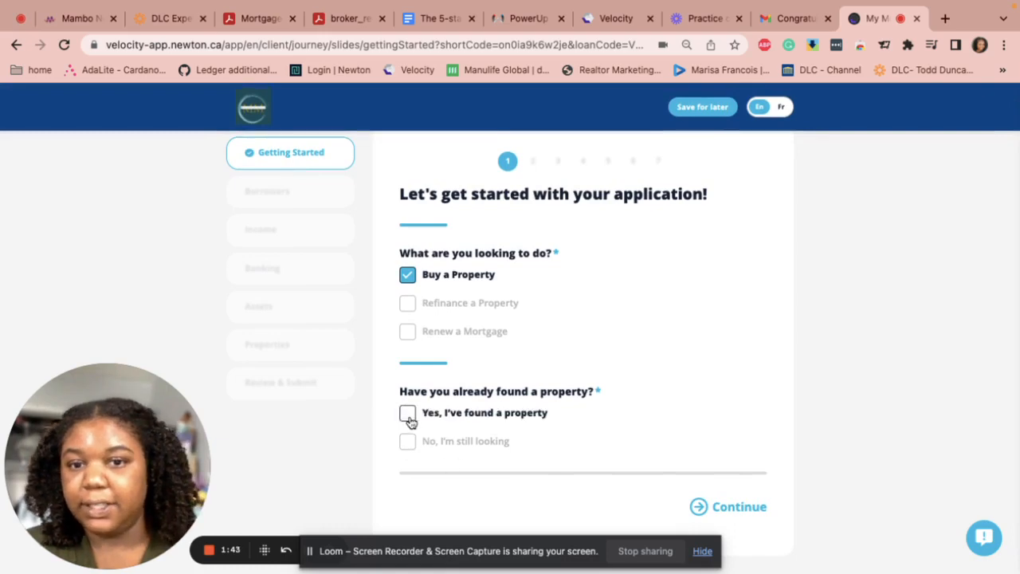
click(717, 506)
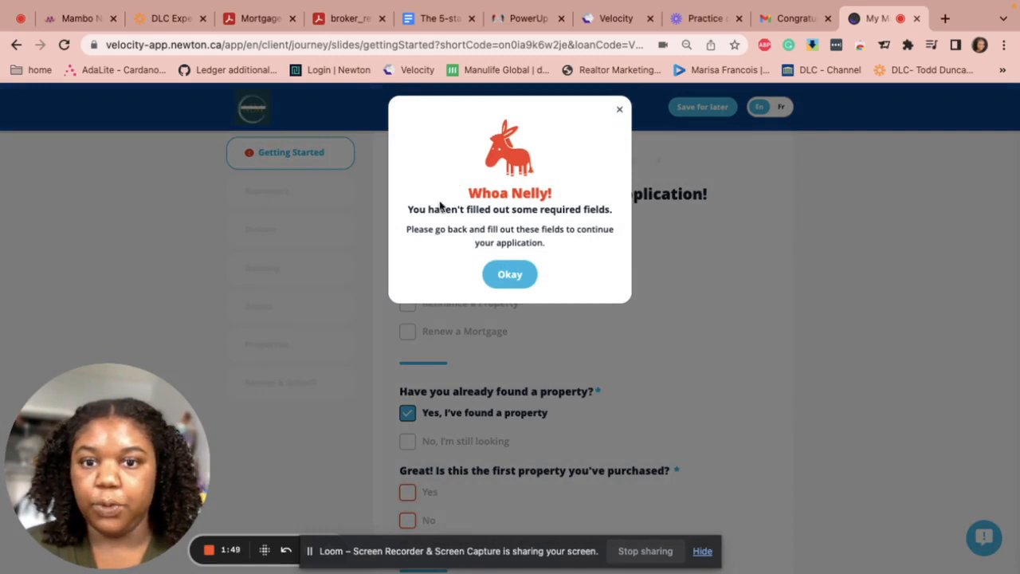
click(516, 277)
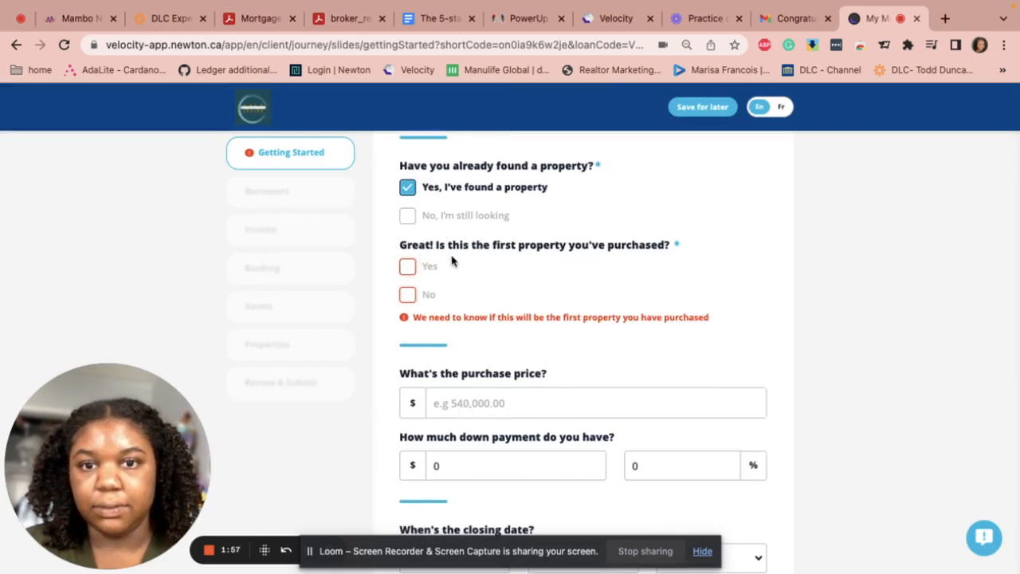
Mark first property as Yes, with purchase price 550,000 and down payment 55,000
click(408, 267)
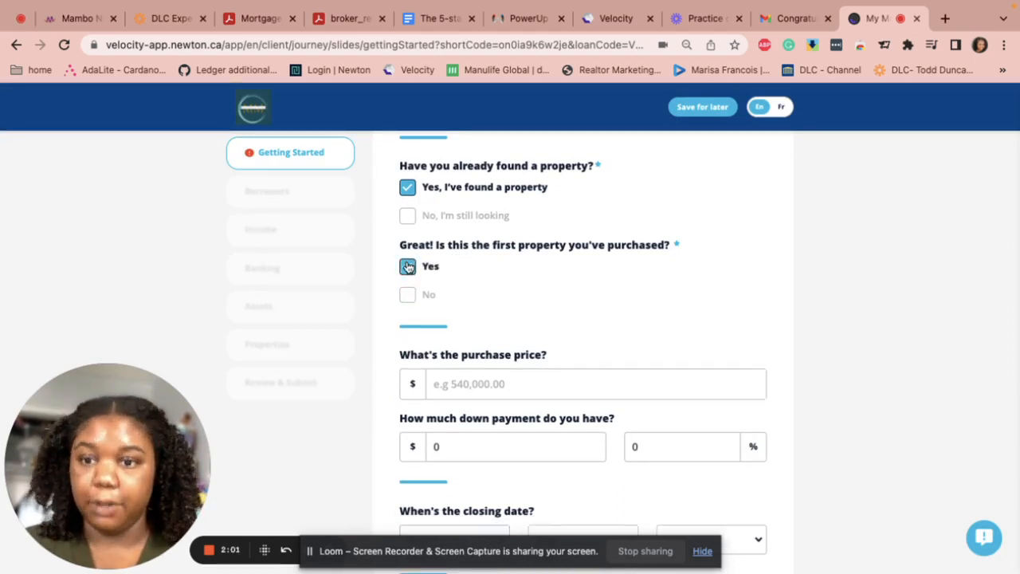
scroll(428, 383, down, 1)
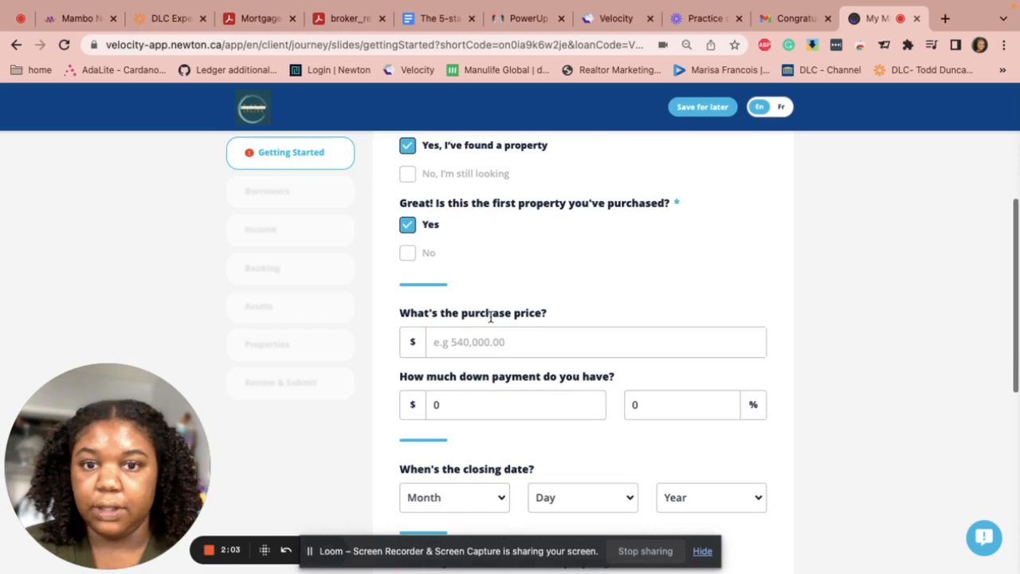
click(488, 342)
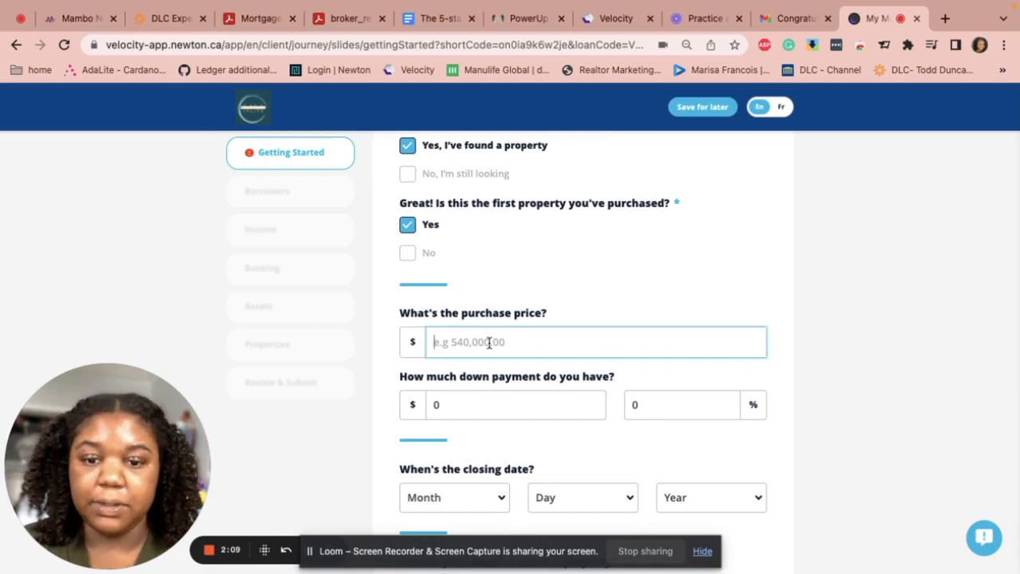
text(550)
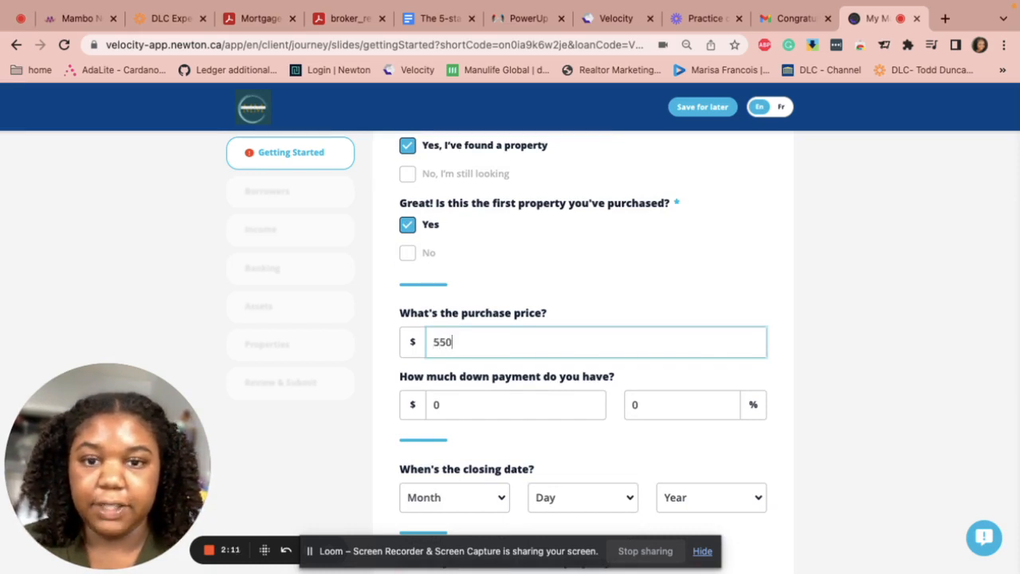
text(,000)
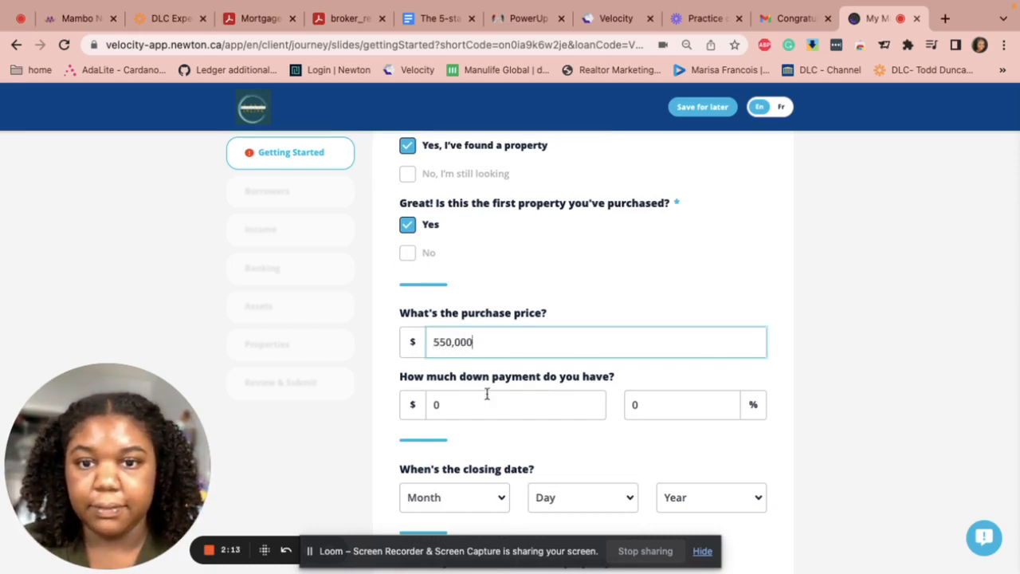
click(450, 402)
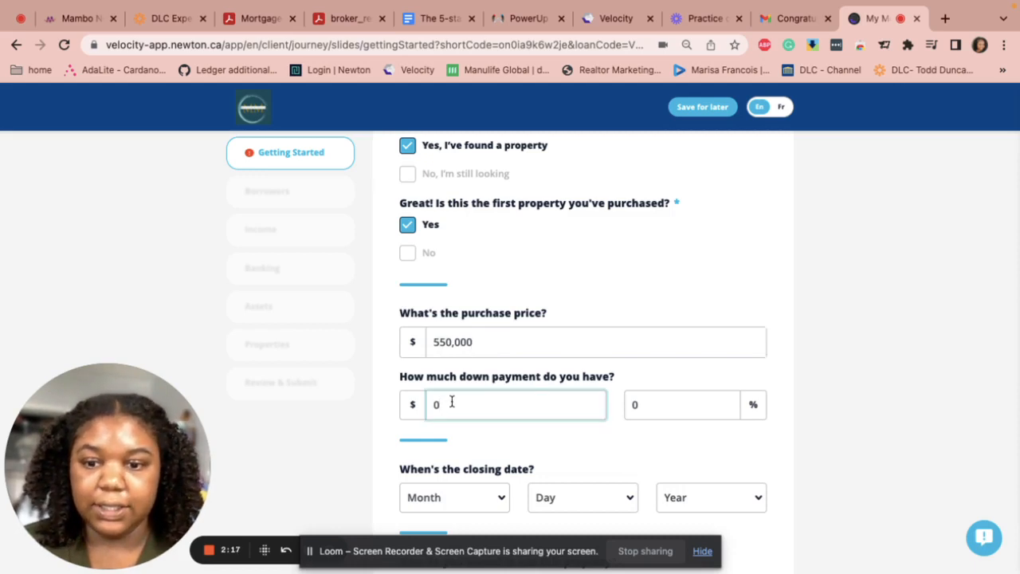
text(55,000)
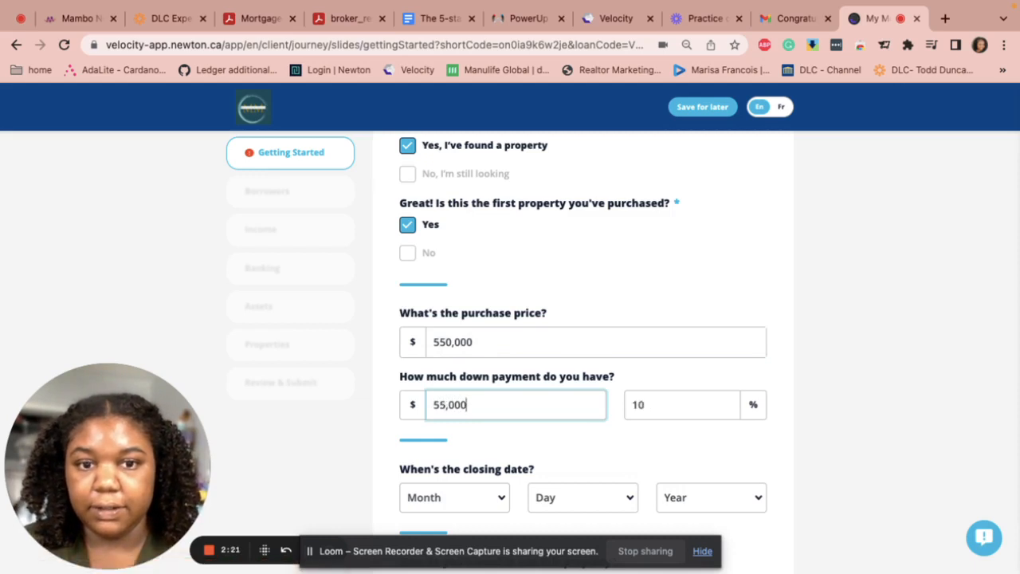
scroll(422, 418, down, 3)
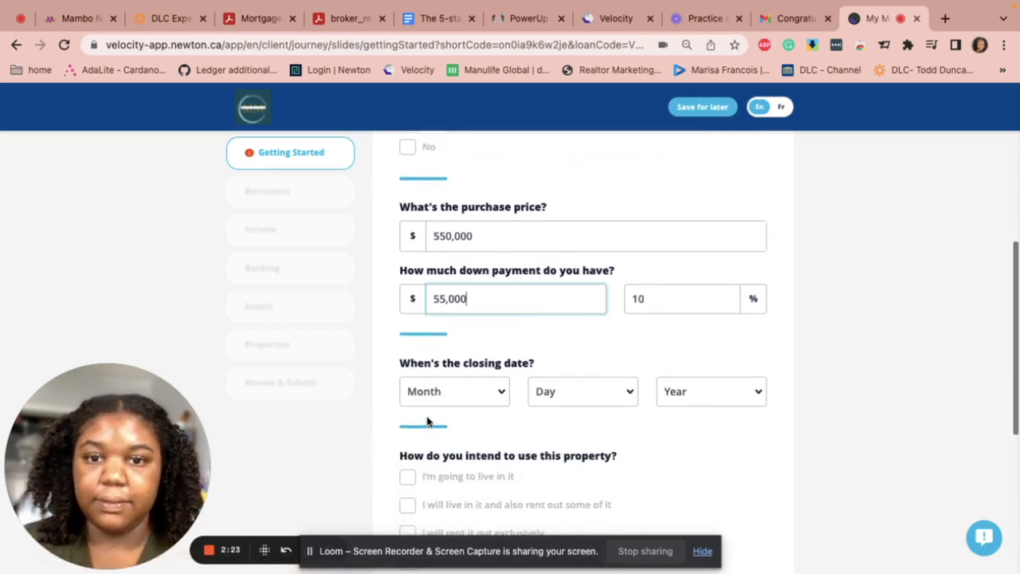
Set the closing date to September 15, 2023
click(502, 402)
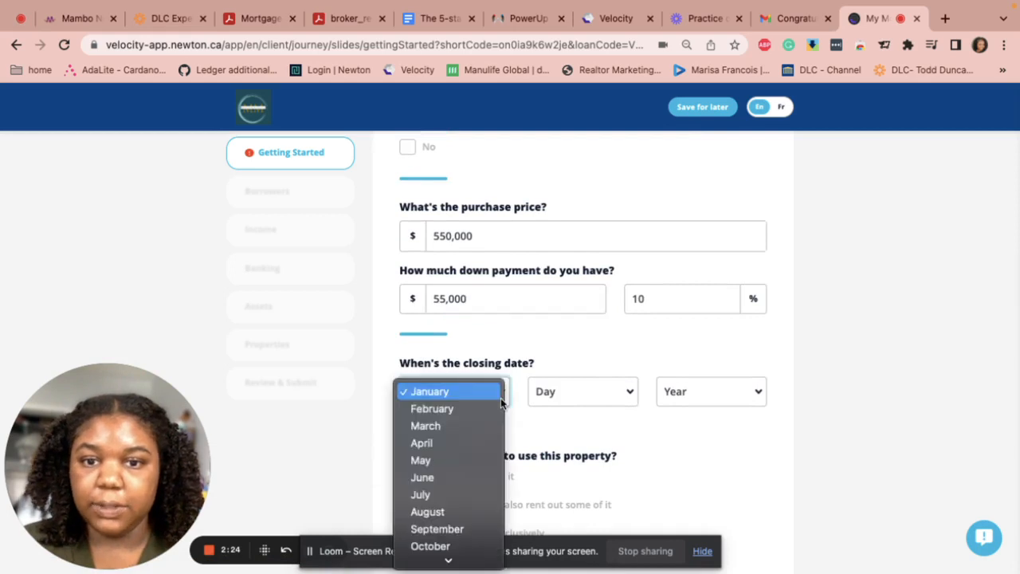
click(428, 529)
click(605, 392)
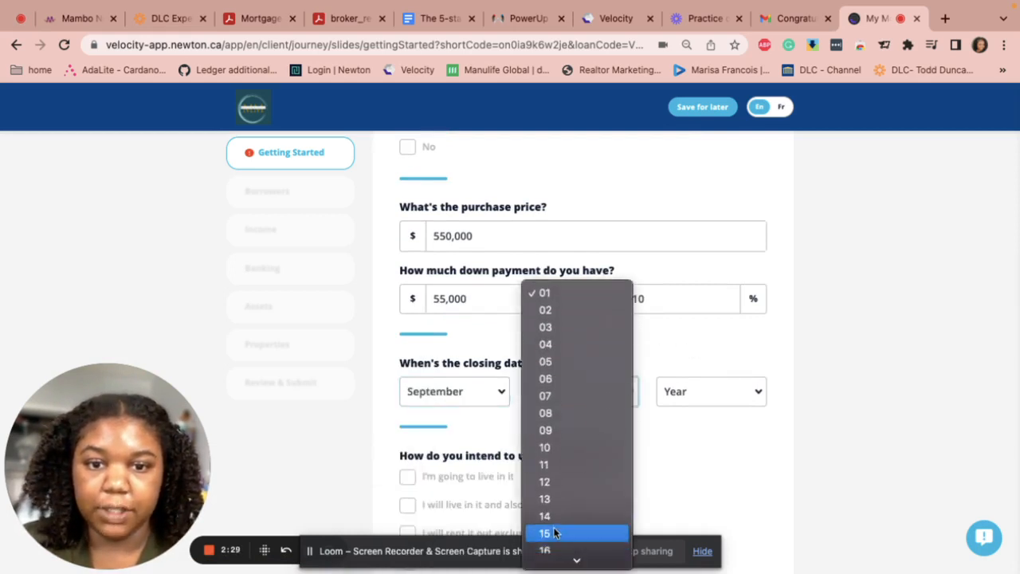
click(555, 533)
click(727, 389)
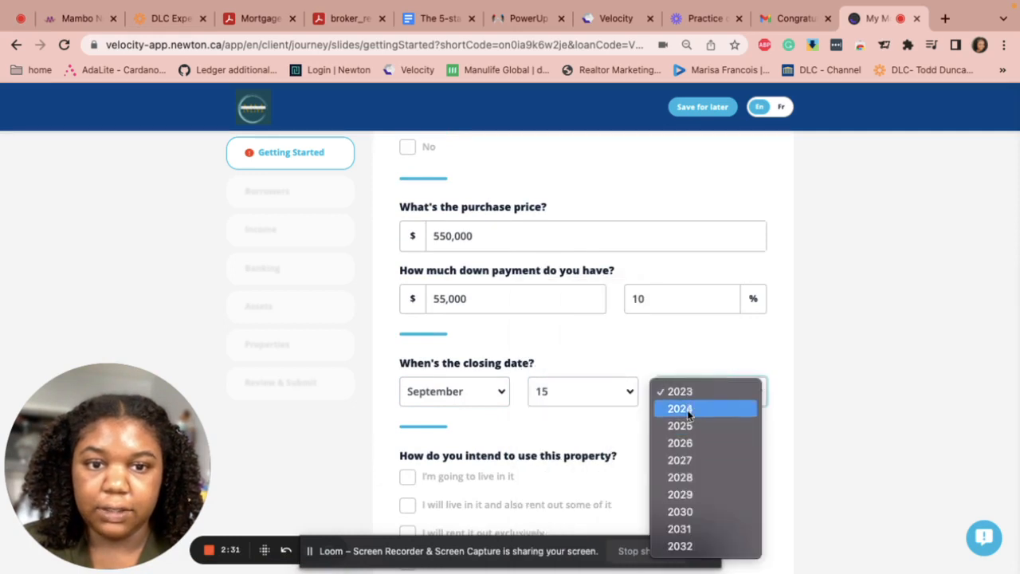
click(683, 396)
scroll(463, 382, down, 3)
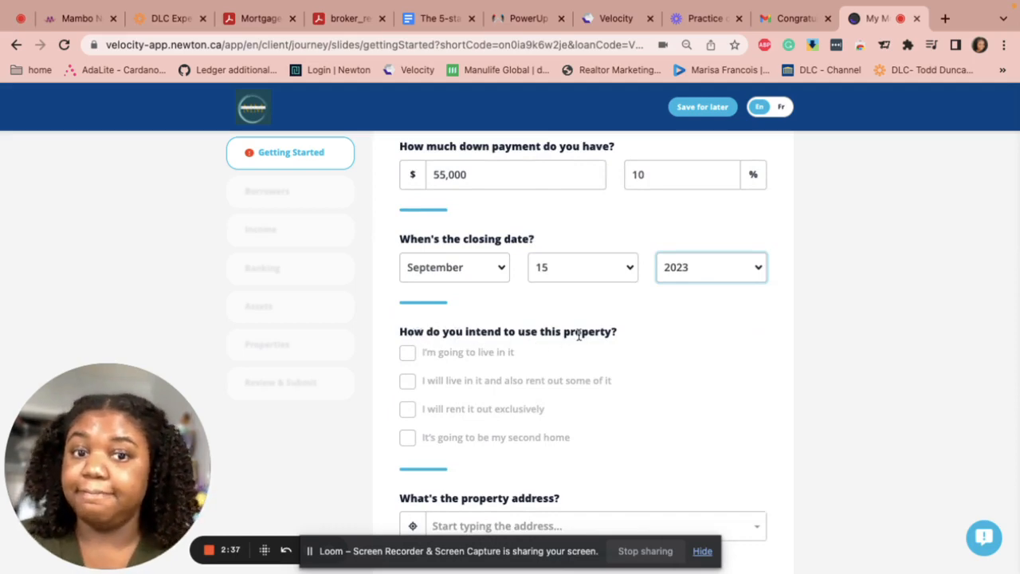
Choose 'I'm going to live in it' as the property's intended use
click(406, 356)
scroll(489, 403, down, 3)
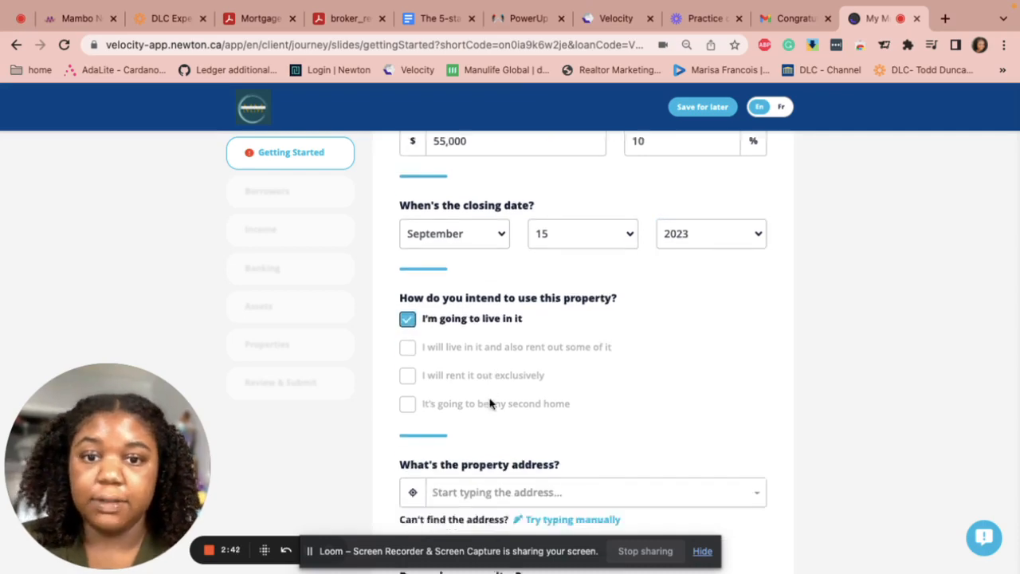
scroll(490, 404, down, 1)
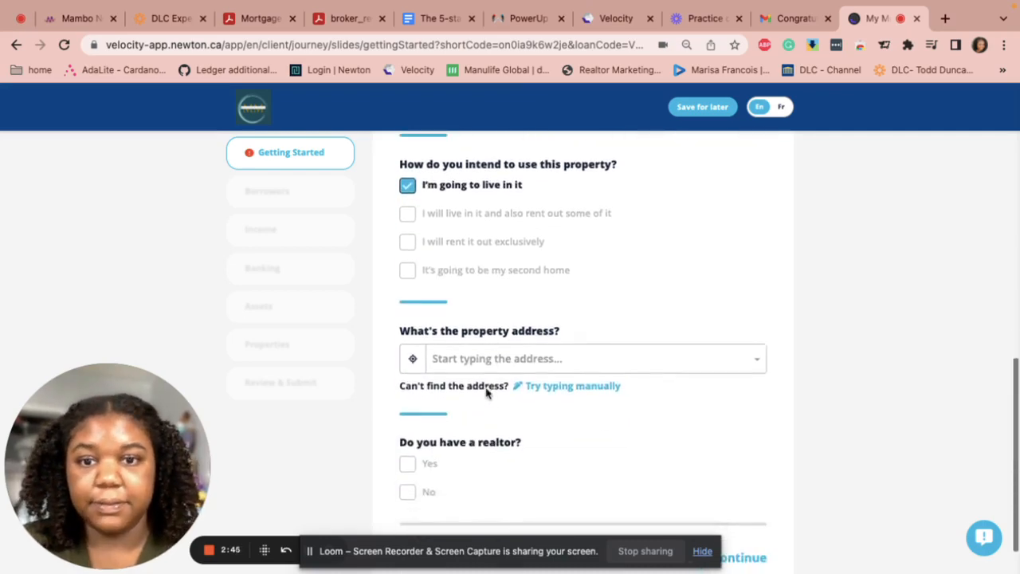
Enter the property address in the search field and answer Yes to having a realtor
click(502, 364)
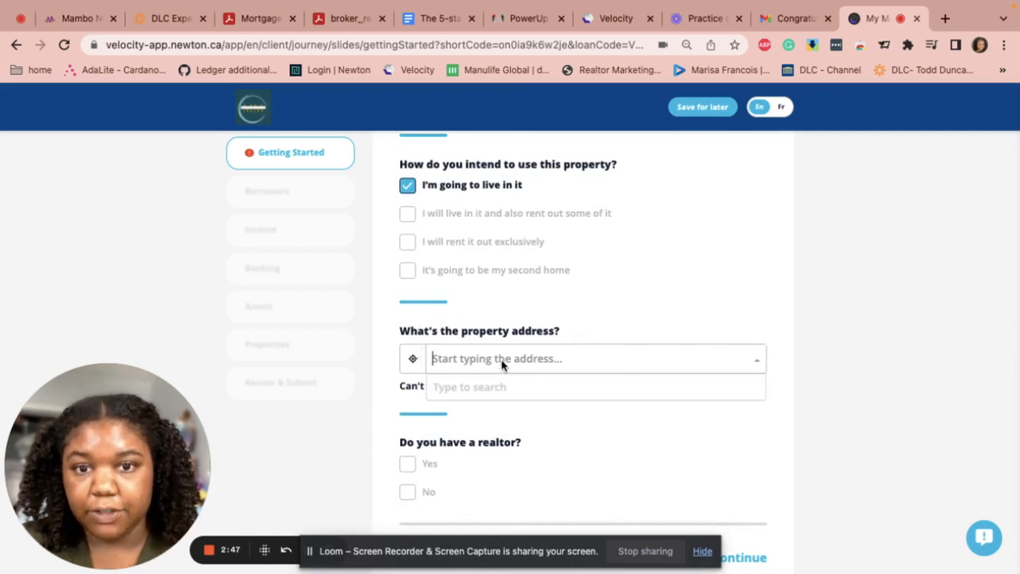
text(1)
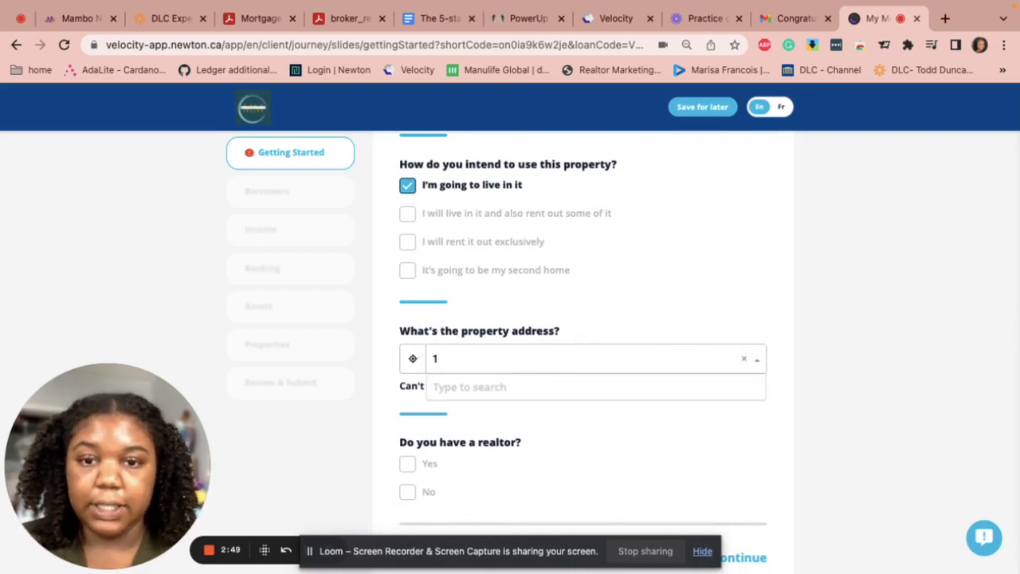
text(23 Crystal)
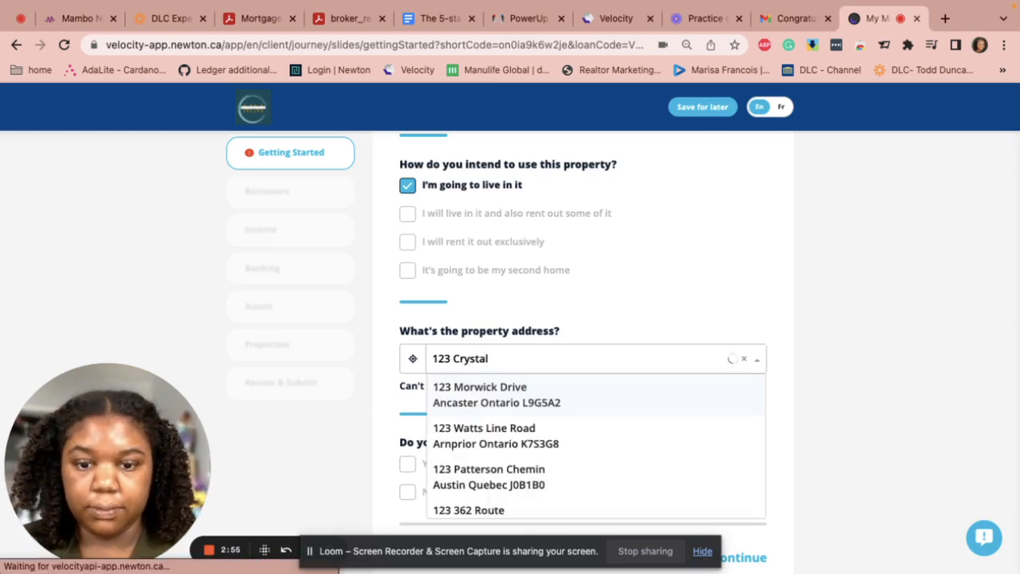
text( Glen)
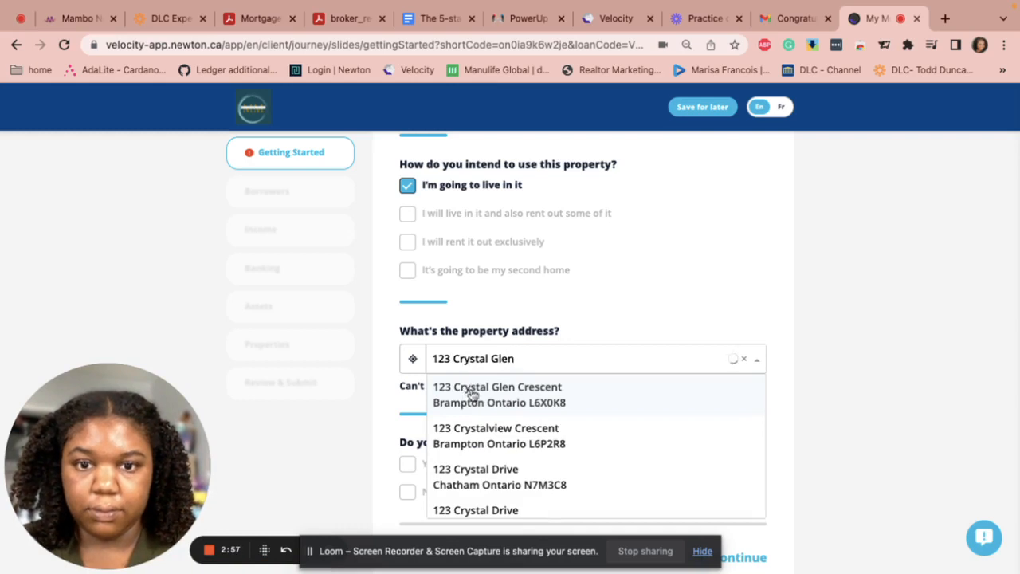
scroll(450, 472, down, 1)
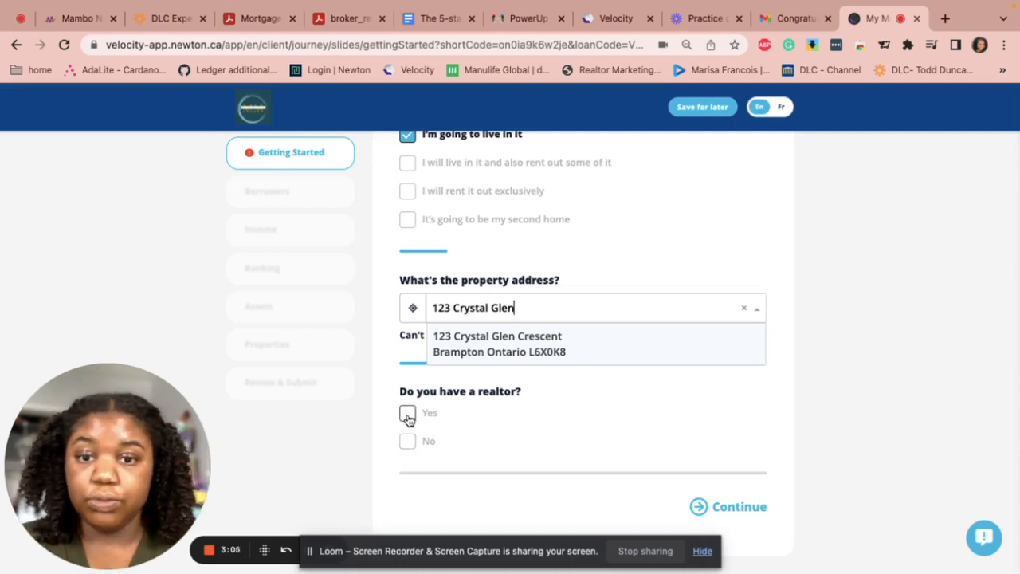
click(408, 418)
scroll(451, 483, down, 2)
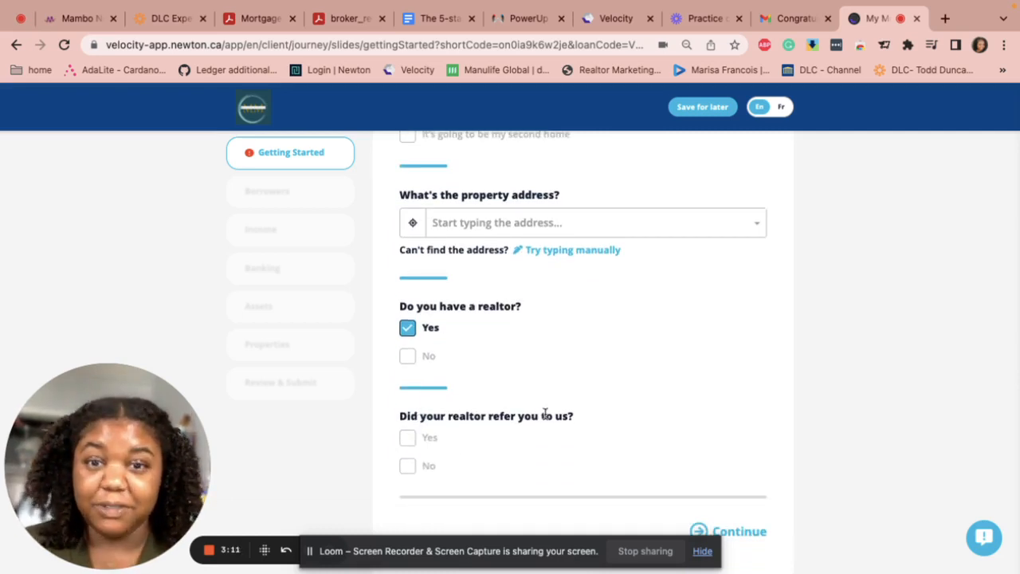
Confirm the realtor made the referral and enter the realtor's first name, last name and company
click(407, 438)
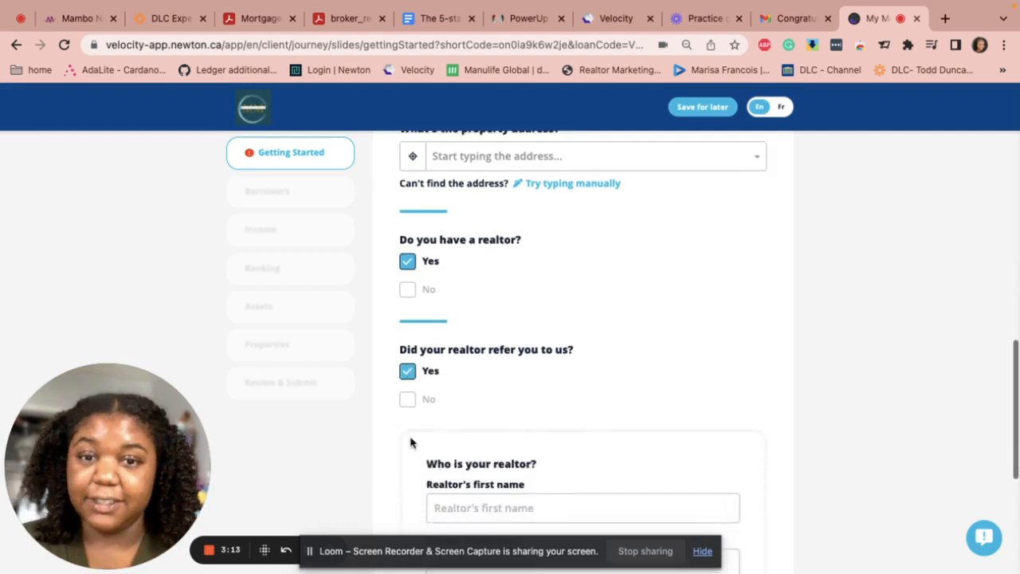
scroll(409, 442, down, 1)
scroll(489, 449, down, 2)
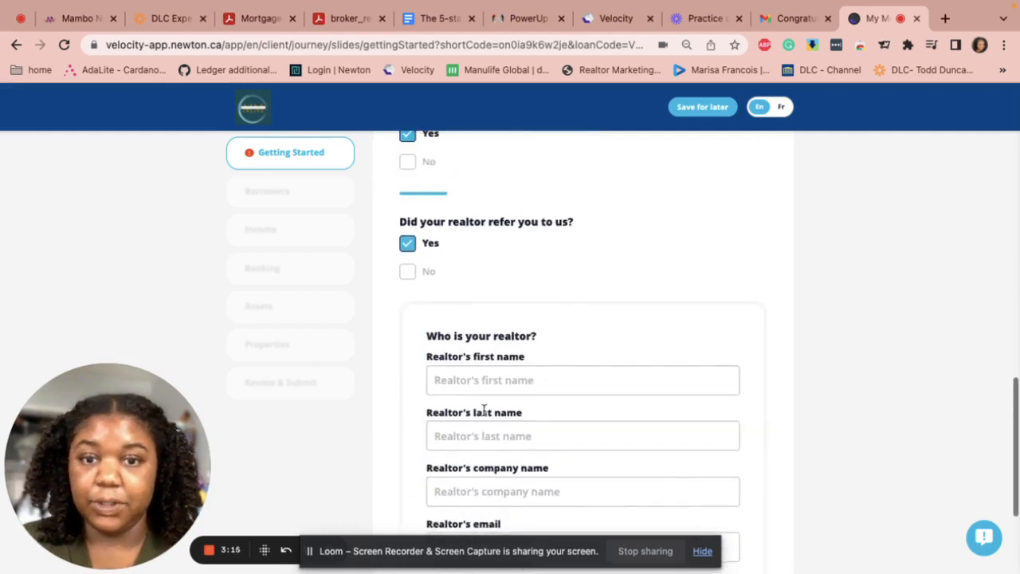
click(479, 381)
text(Saul)
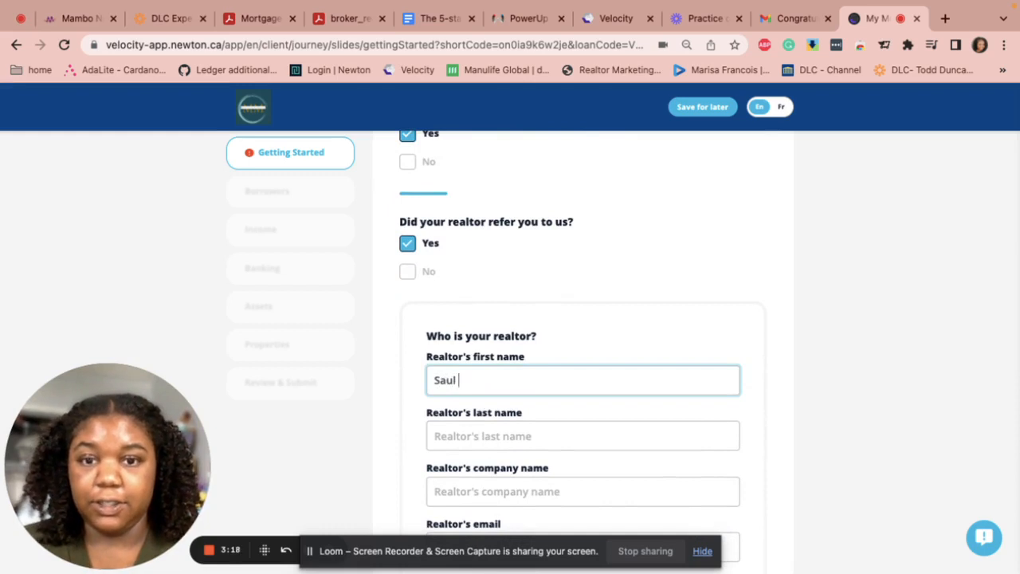
click(466, 439)
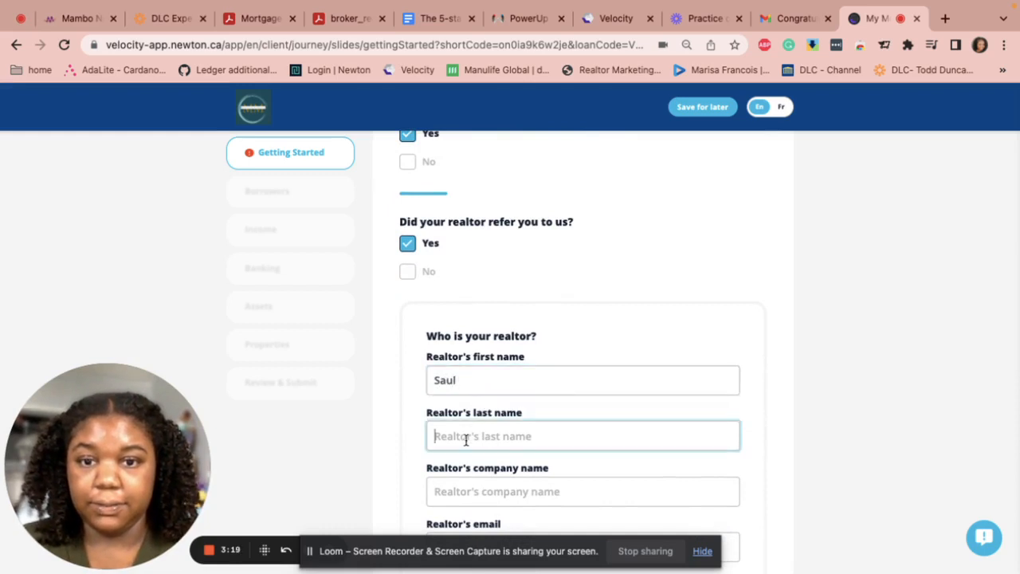
text(Goodman)
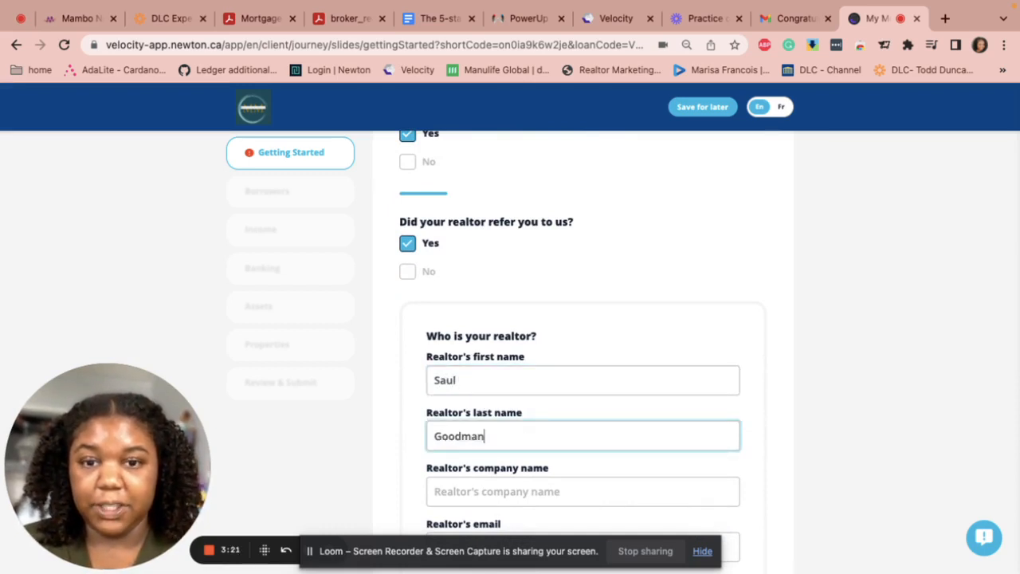
click(480, 489)
text(Better call Saul)
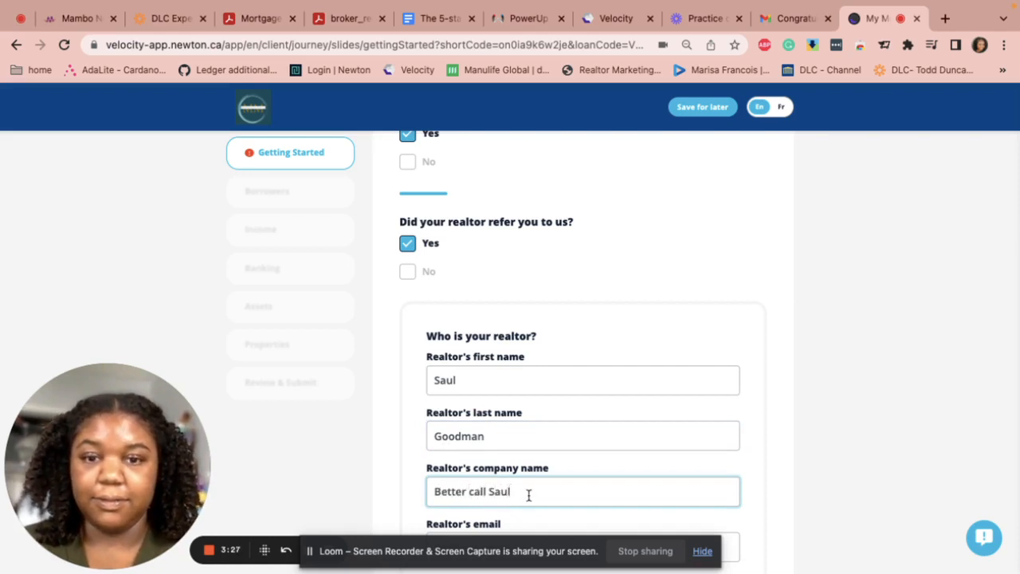
Add the realtor's email address and phone number, then continue to the Borrowers step
scroll(528, 495, down, 3)
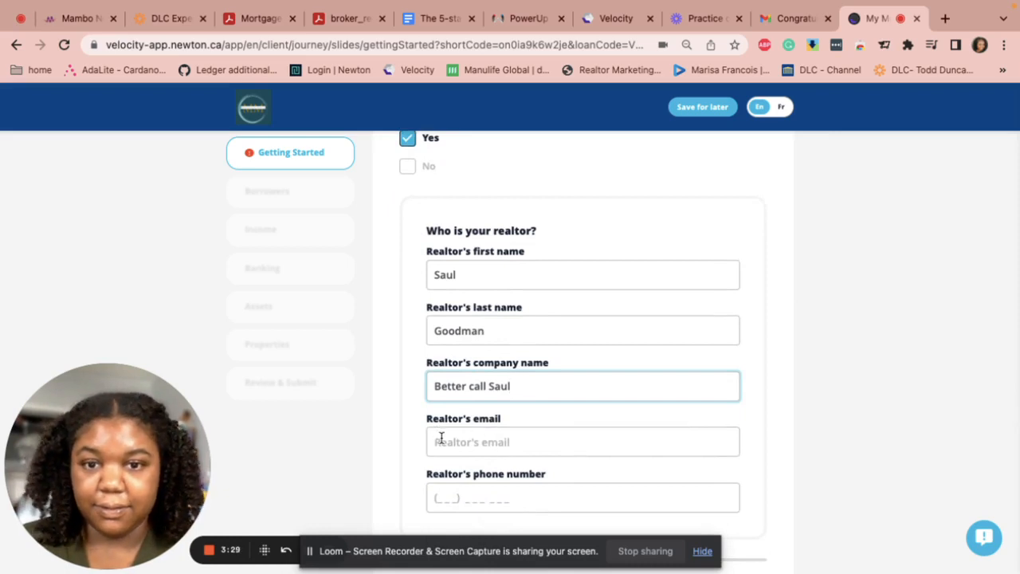
click(445, 441)
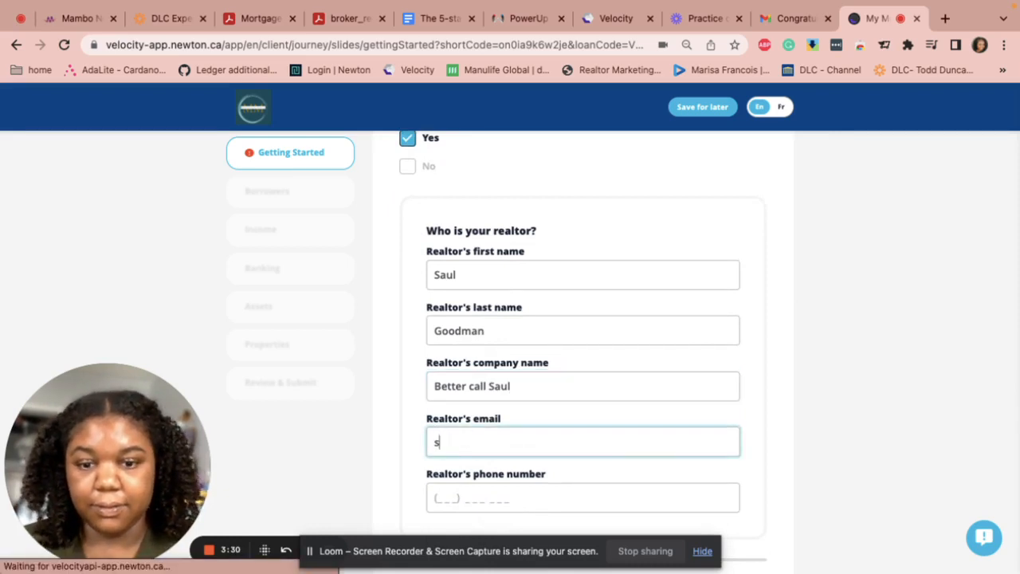
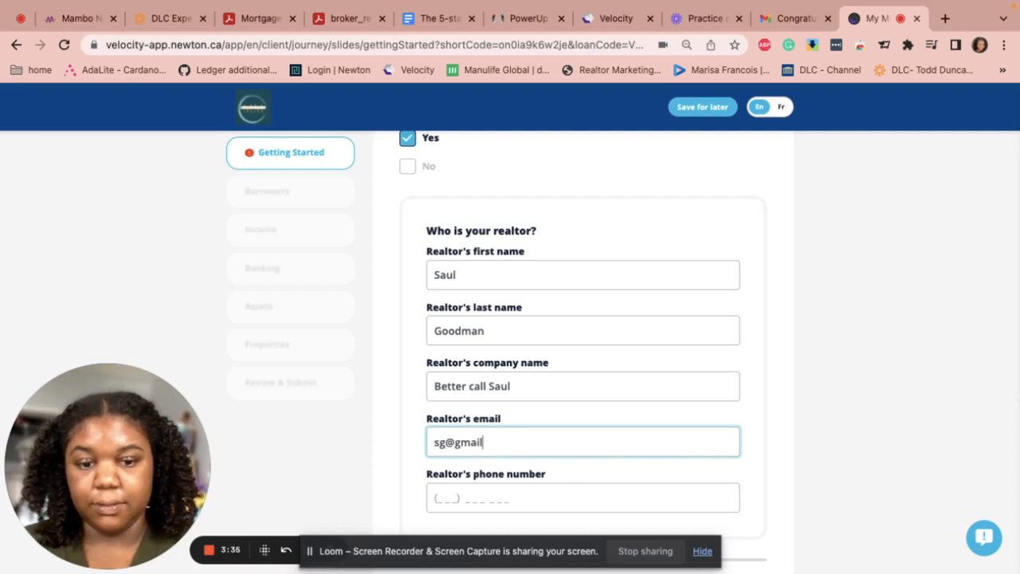
scroll(441, 448, down, 1)
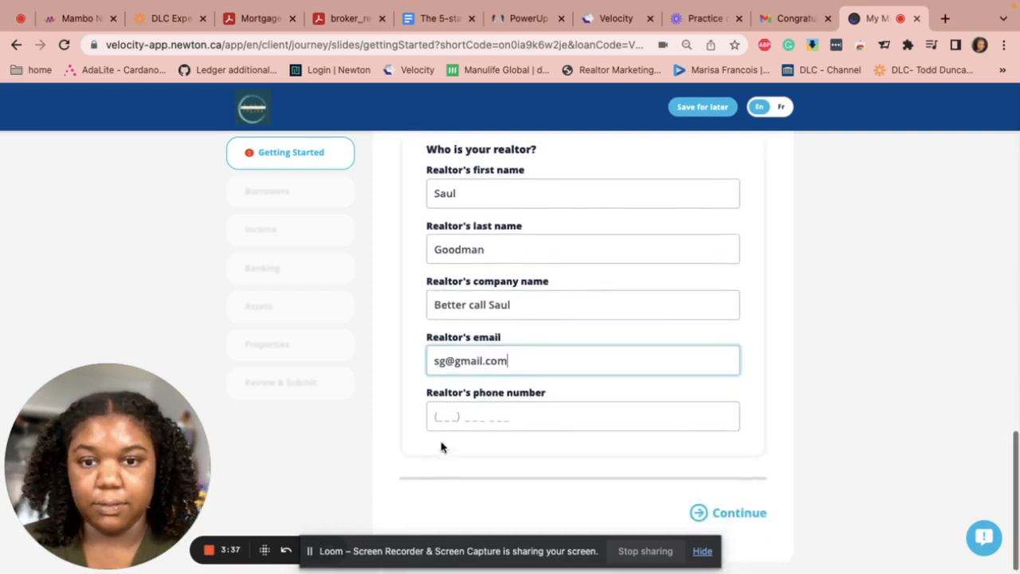
click(442, 419)
text(4)
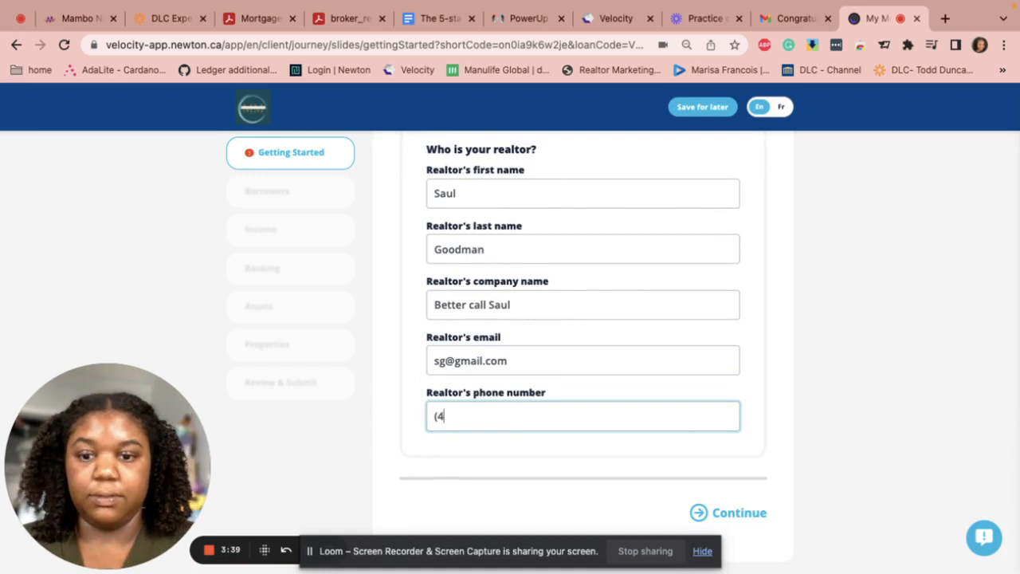
text(16) 777 )
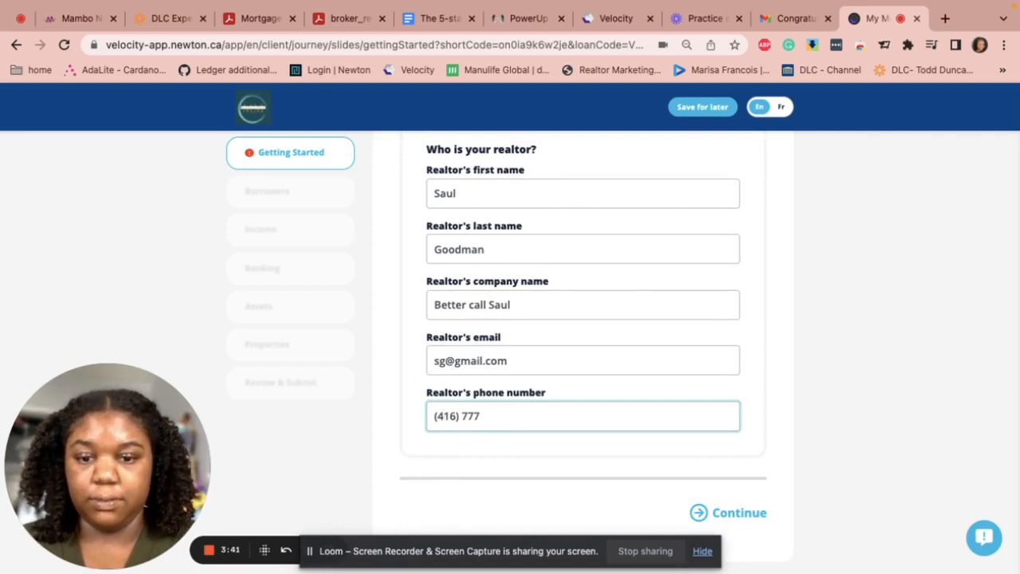
text(7777)
scroll(526, 446, down, 1)
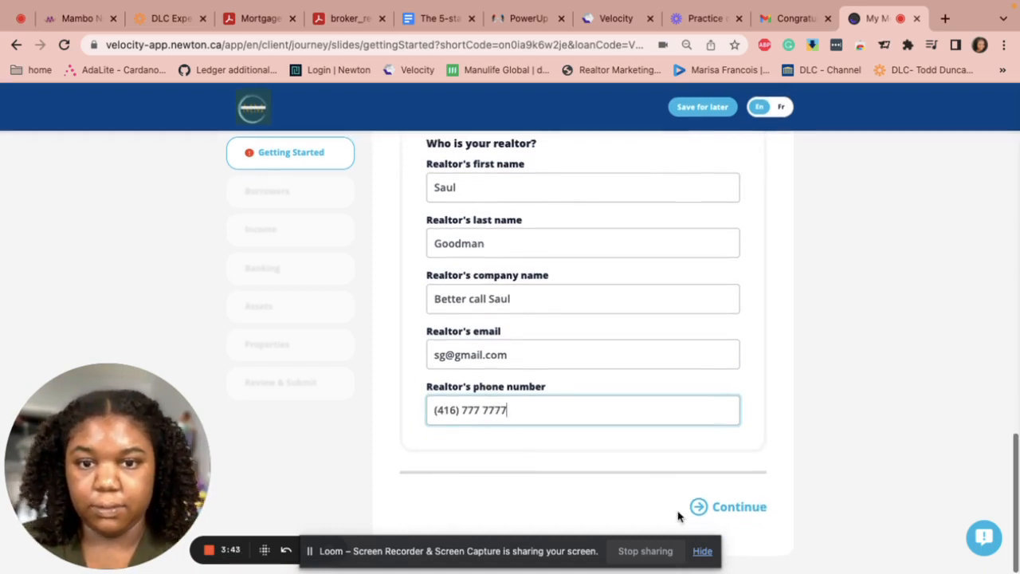
click(698, 507)
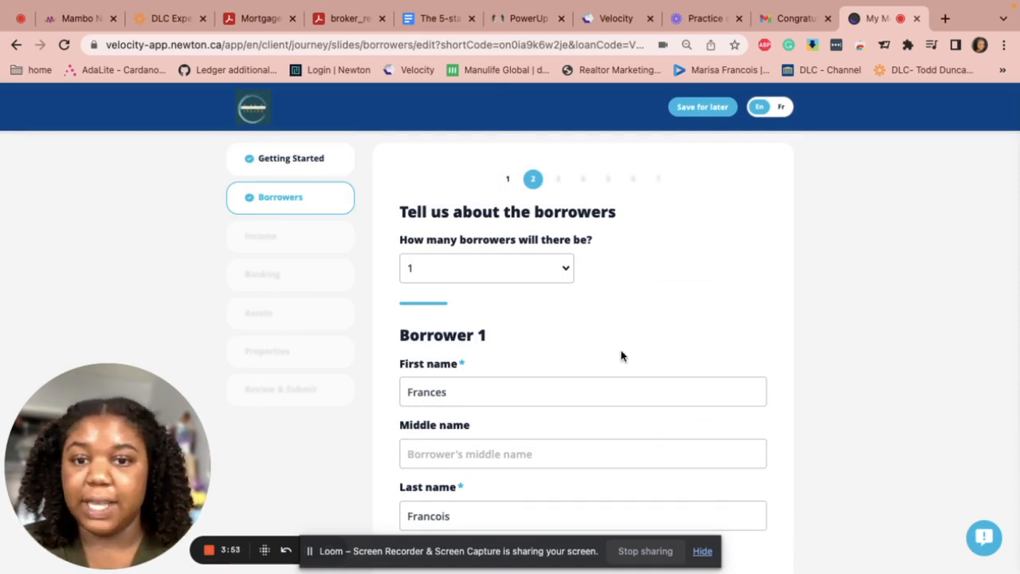
Add Borrower 1's middle name and cell phone number
scroll(621, 356, down, 1)
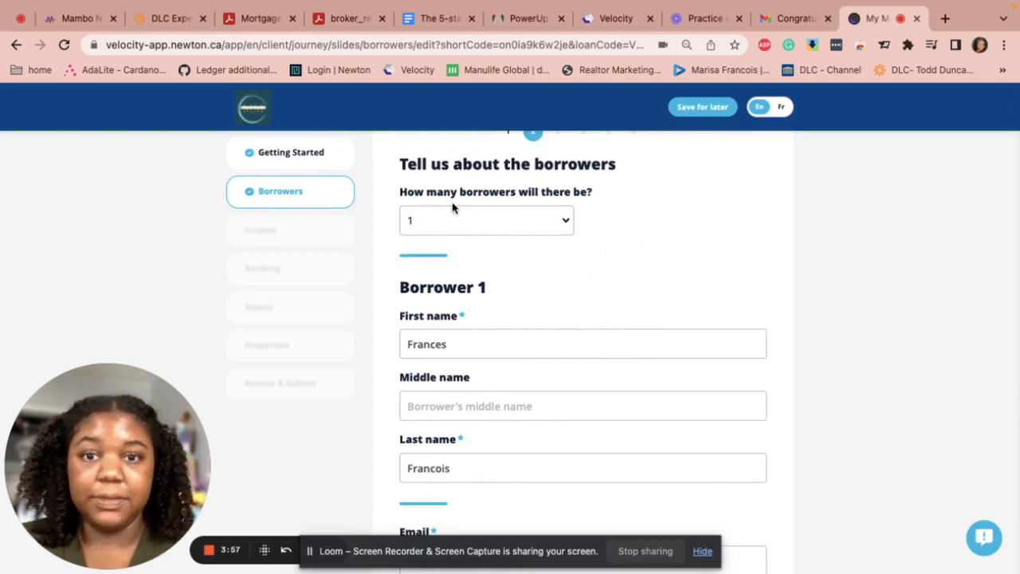
scroll(462, 285, down, 1)
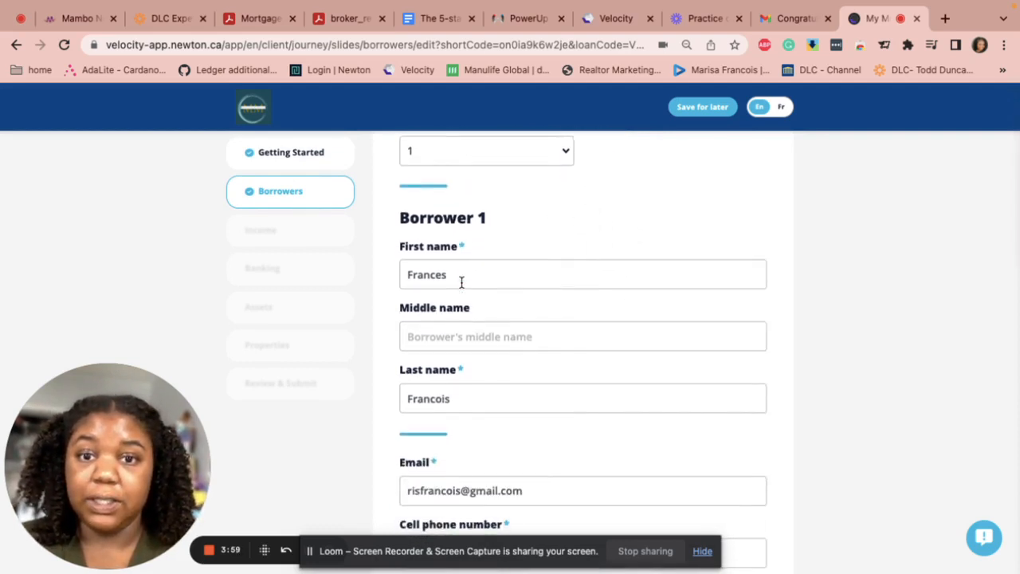
click(437, 344)
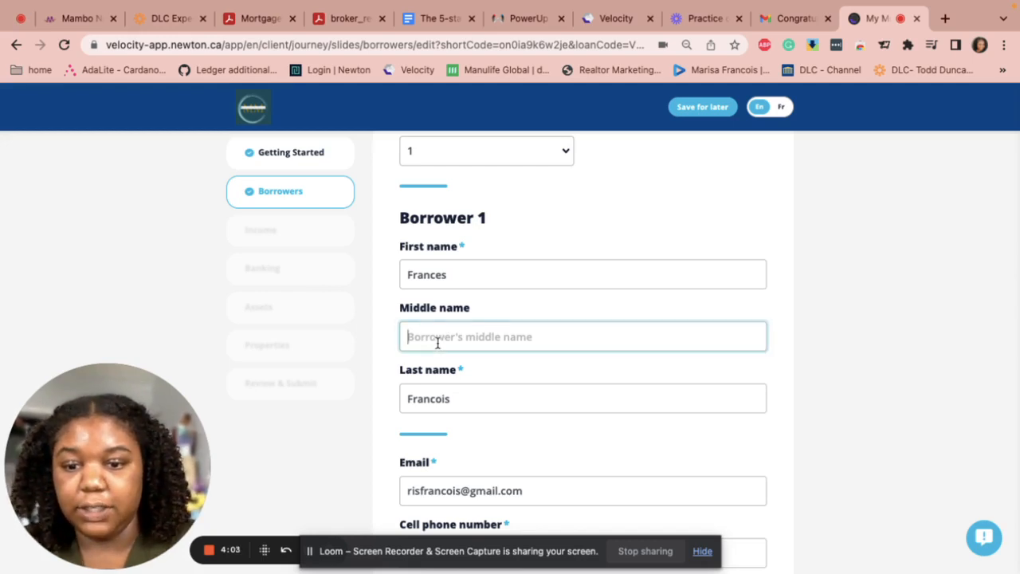
text(Red)
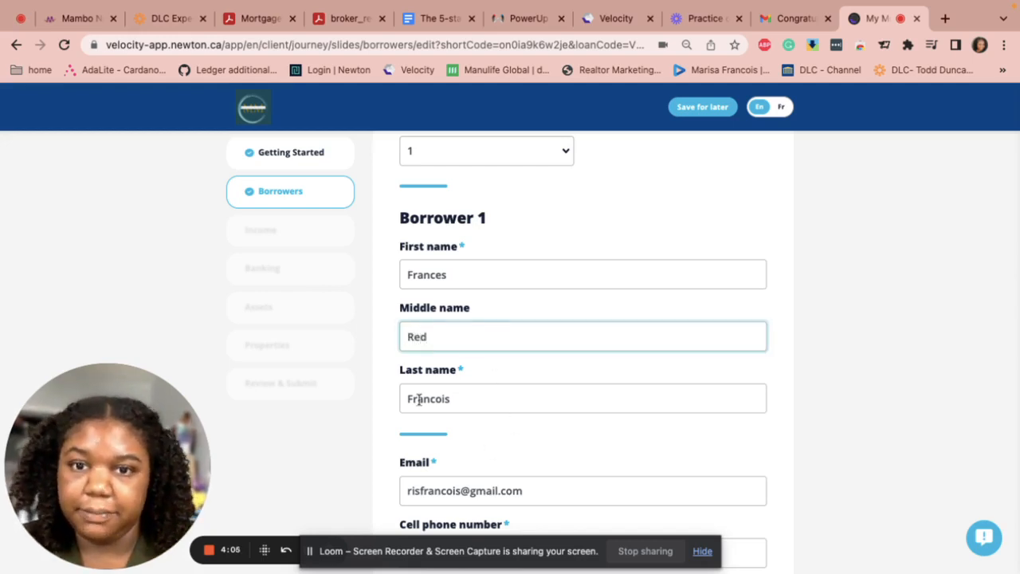
scroll(419, 398, down, 3)
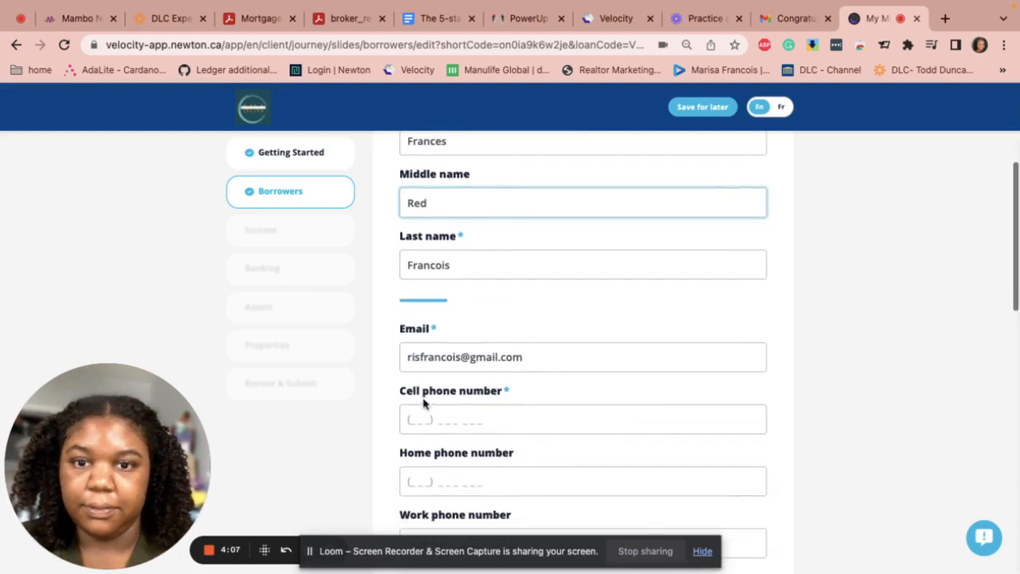
scroll(411, 423, down, 2)
click(420, 357)
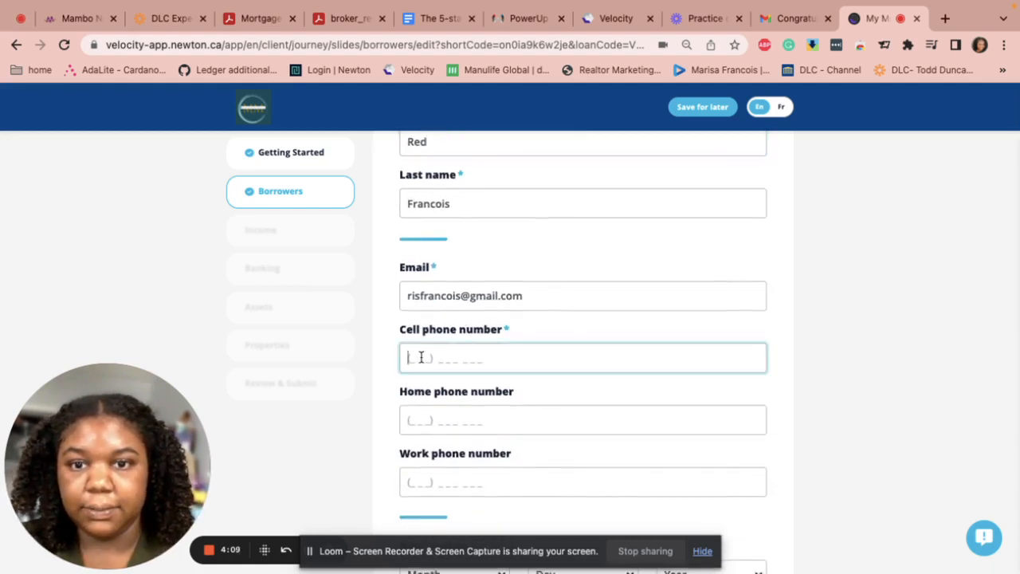
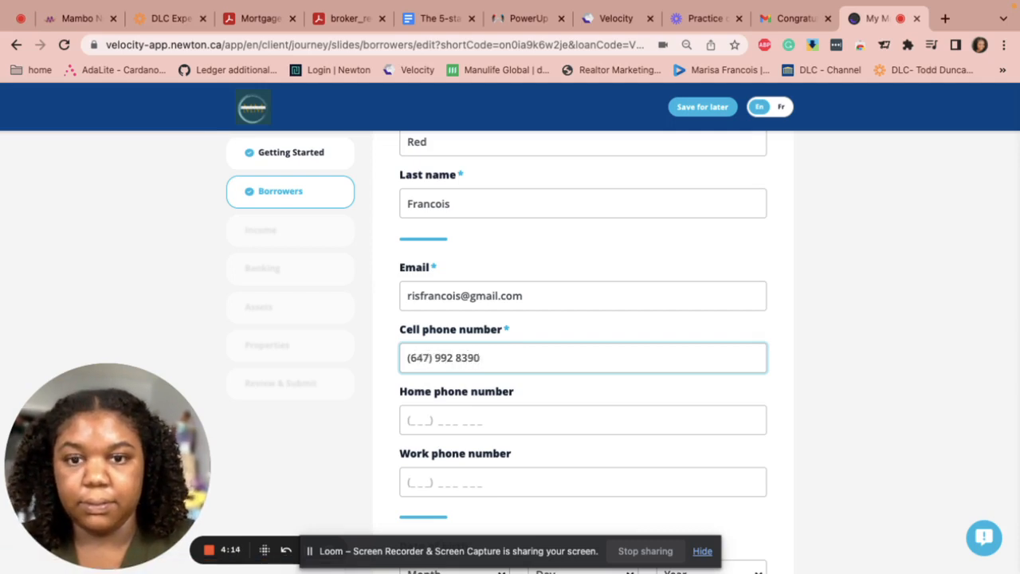
scroll(422, 380, down, 5)
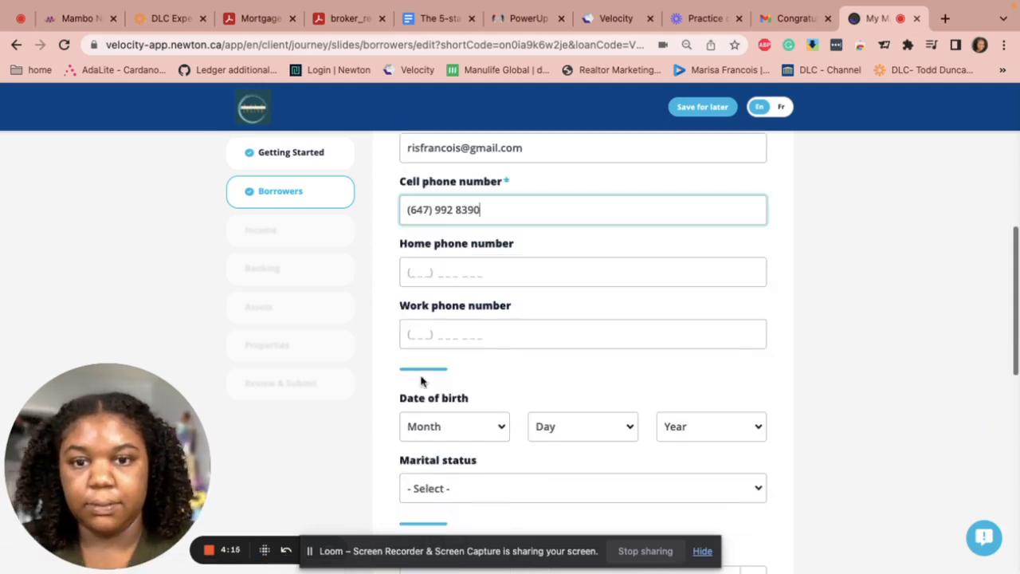
Set Borrower 1's date of birth to February 06, 1993
click(452, 435)
click(450, 444)
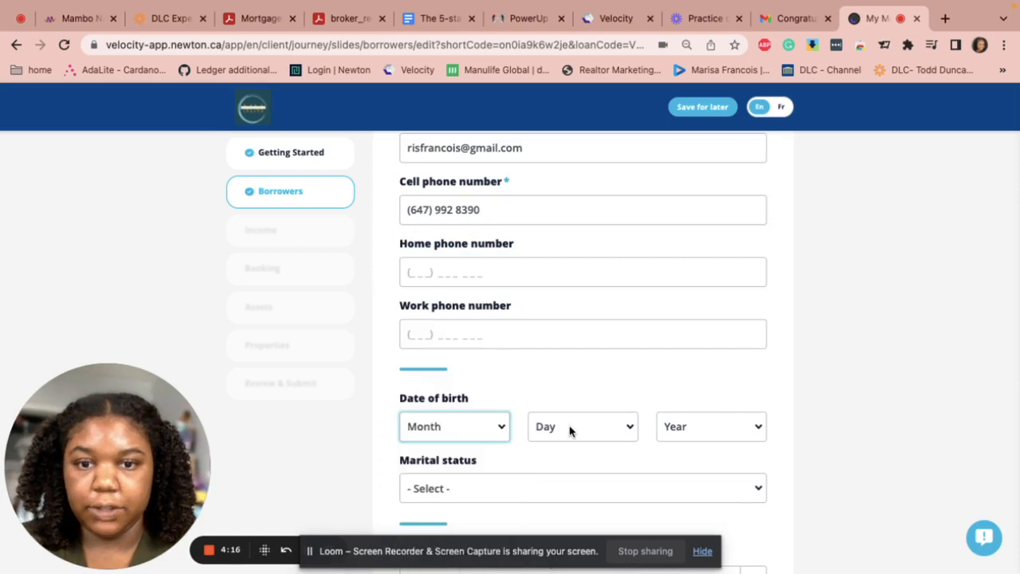
click(570, 426)
click(555, 510)
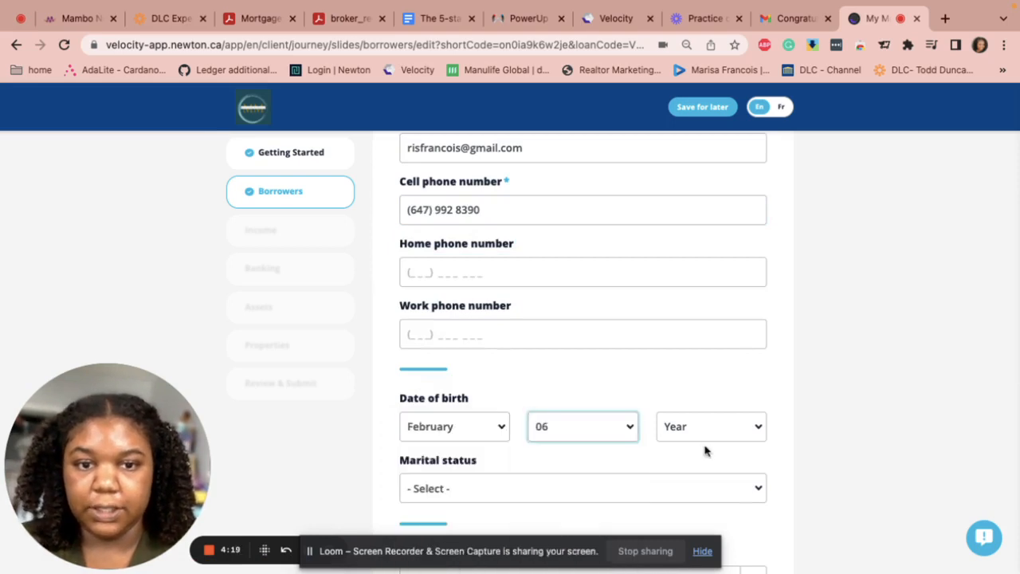
click(702, 428)
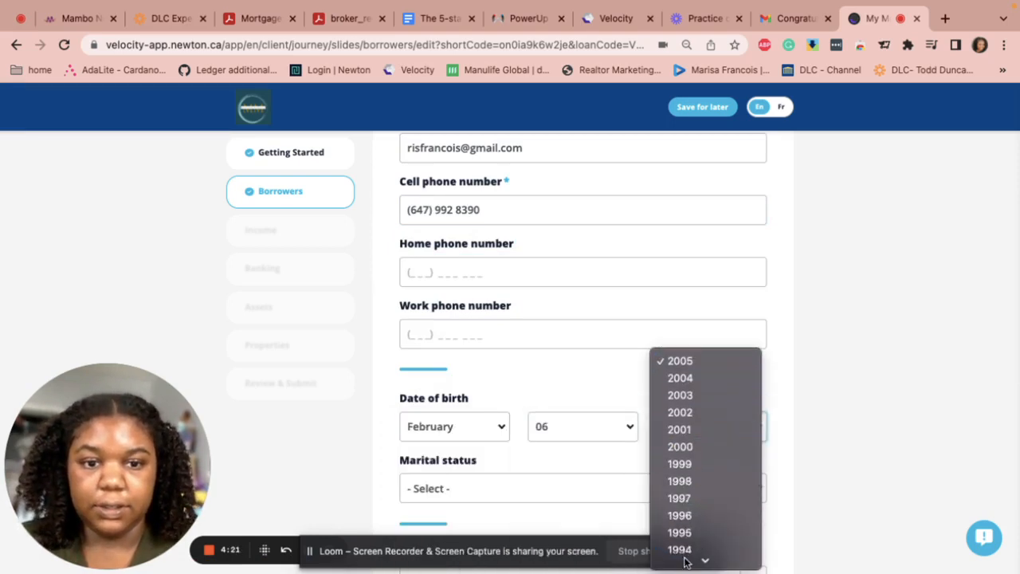
click(680, 516)
scroll(494, 439, down, 2)
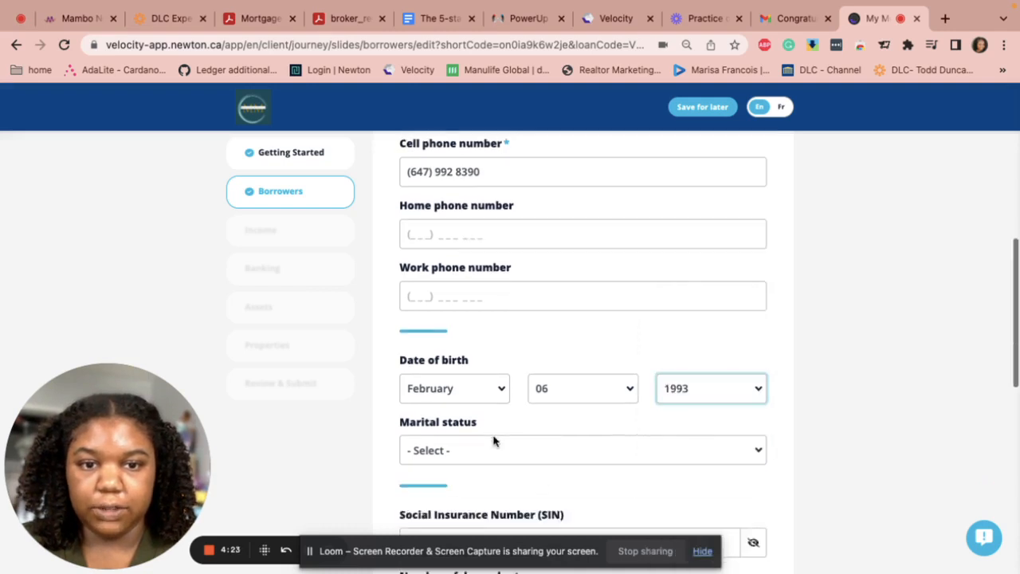
Set the marital status to Single
click(495, 395)
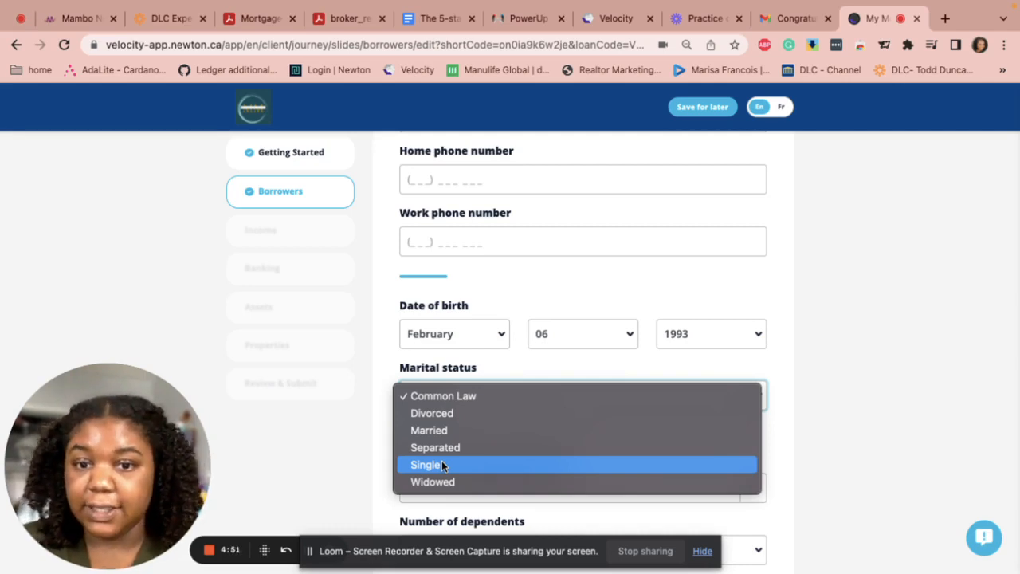
click(439, 464)
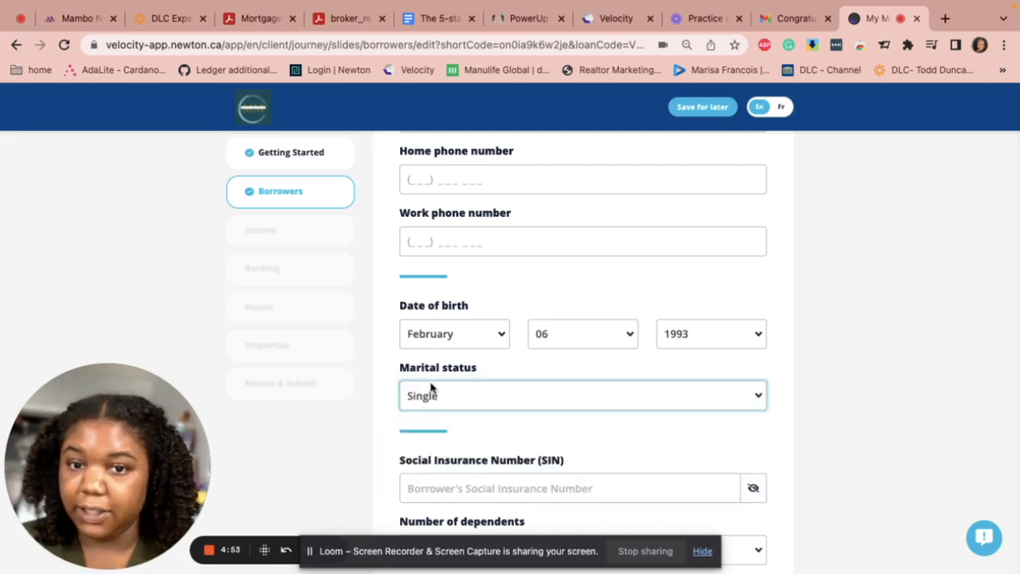
scroll(550, 495, down, 2)
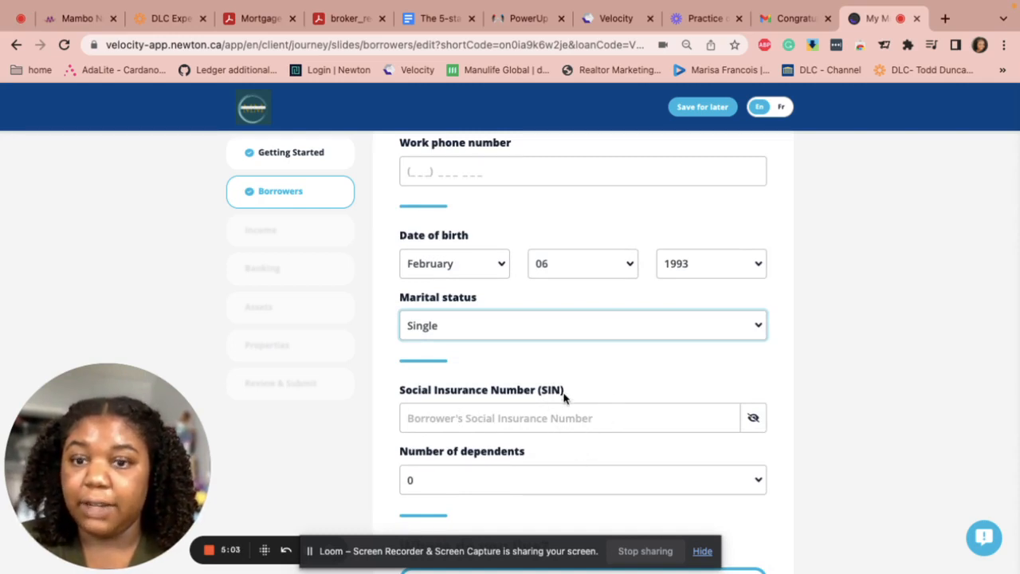
scroll(542, 421, down, 2)
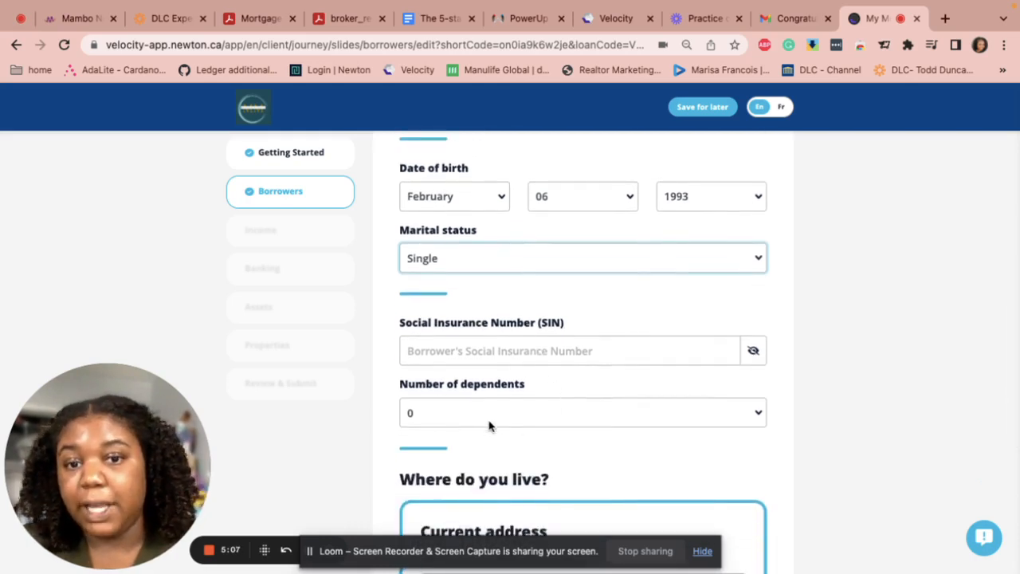
scroll(489, 422, down, 2)
scroll(489, 423, down, 3)
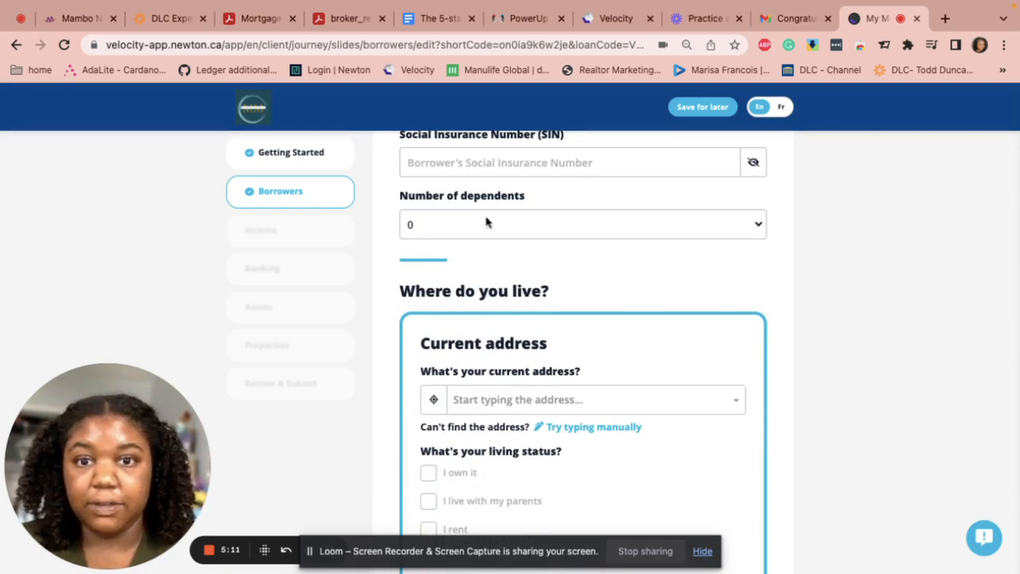
Search the borrower's street address and fill the current address fields from the matching suggestion
scroll(483, 195, up, 1)
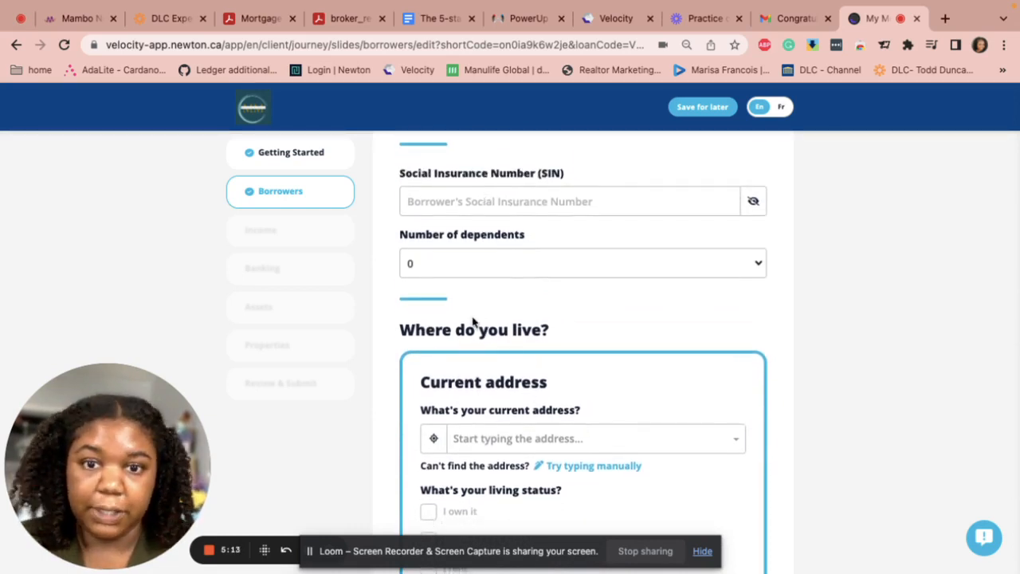
scroll(481, 303, down, 3)
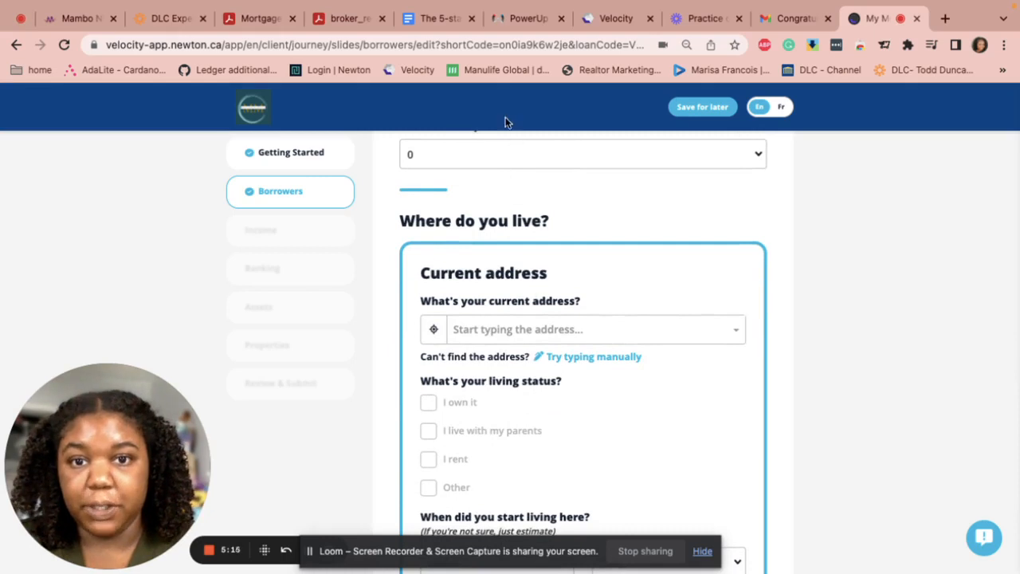
click(489, 335)
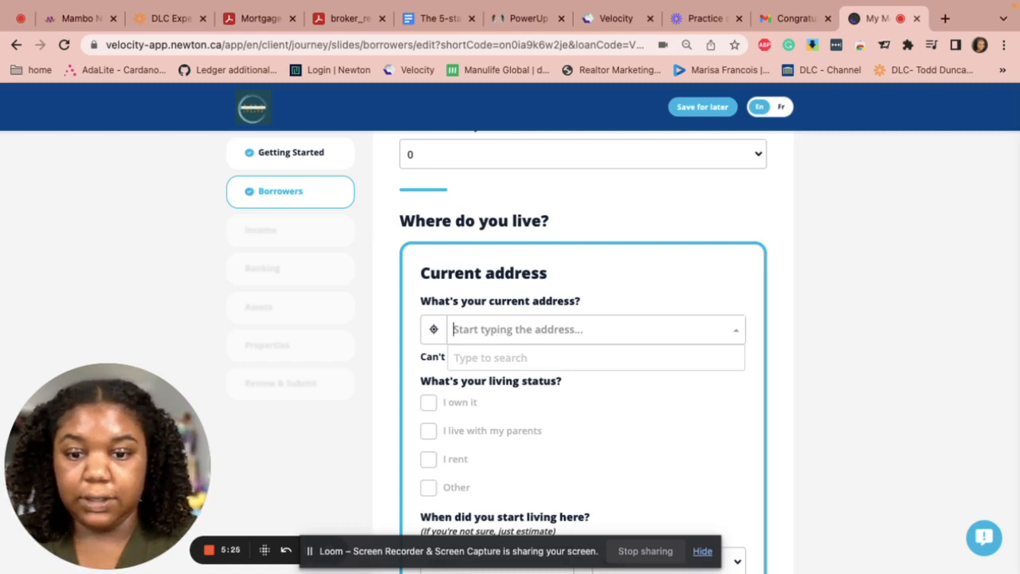
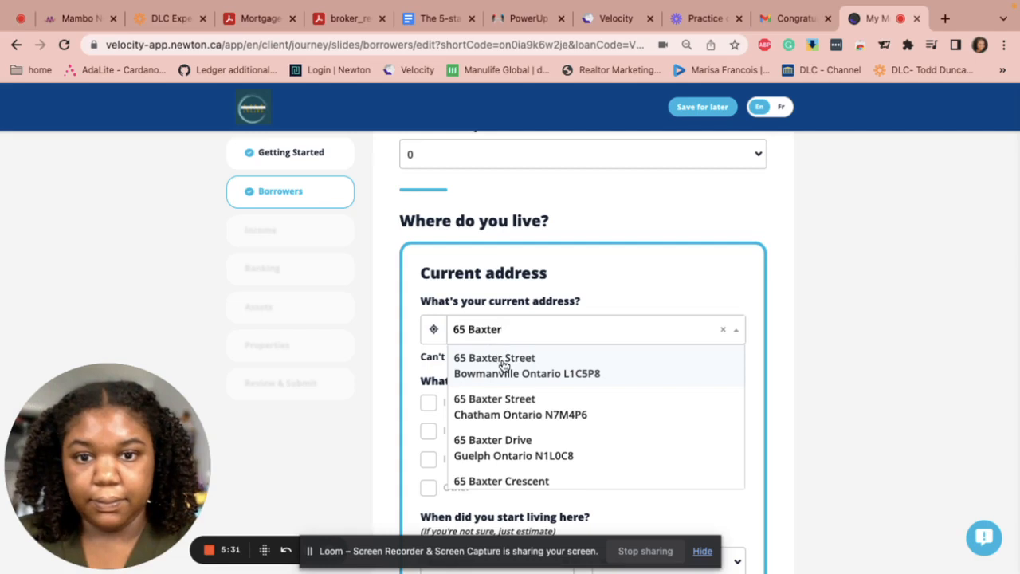
click(491, 444)
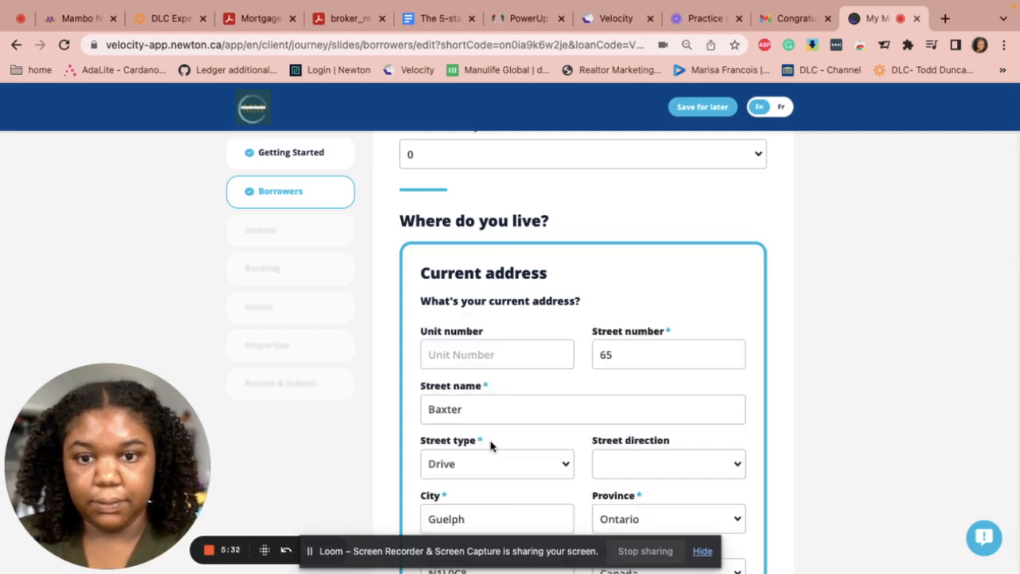
click(311, 556)
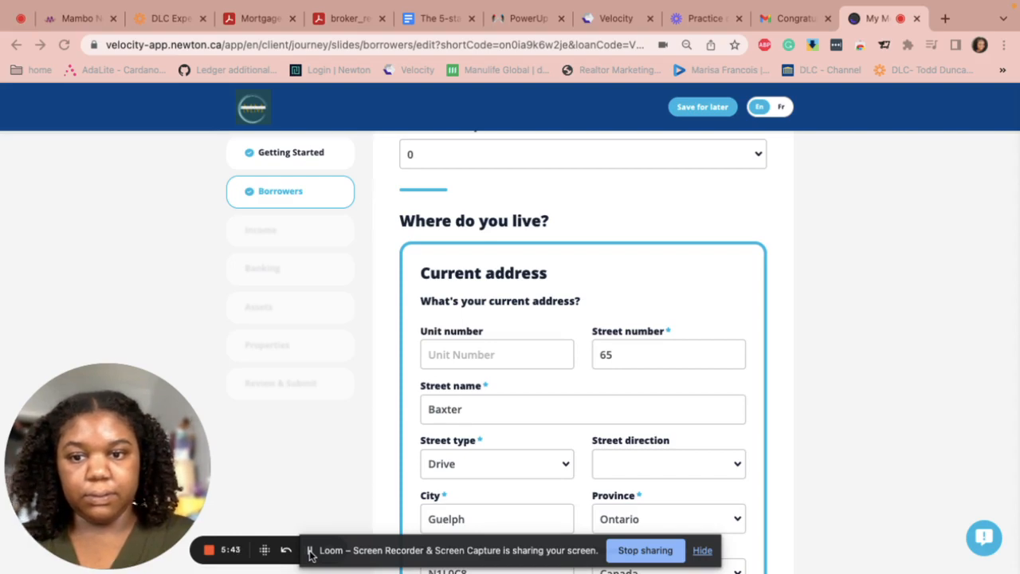
click(211, 551)
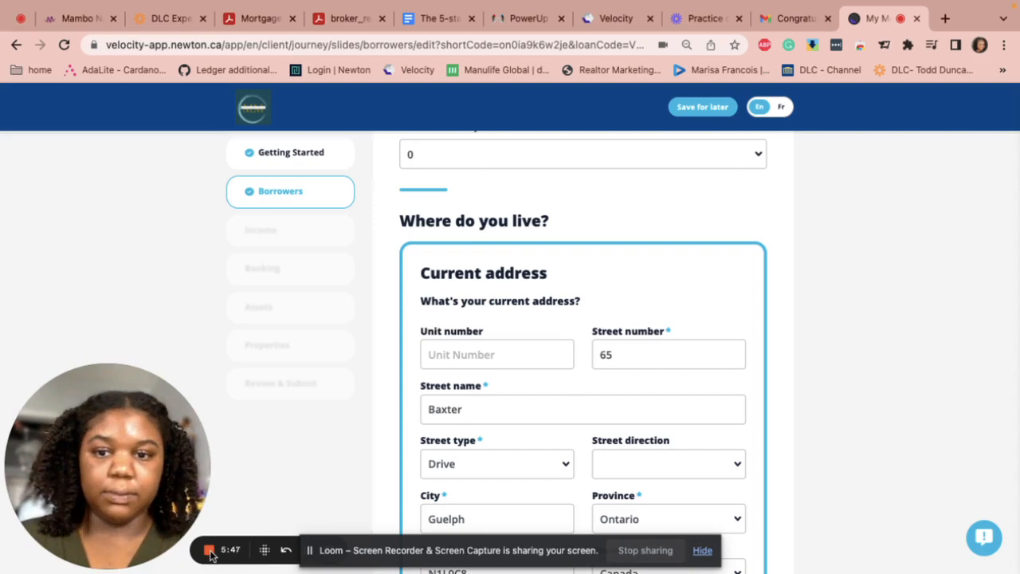
click(702, 550)
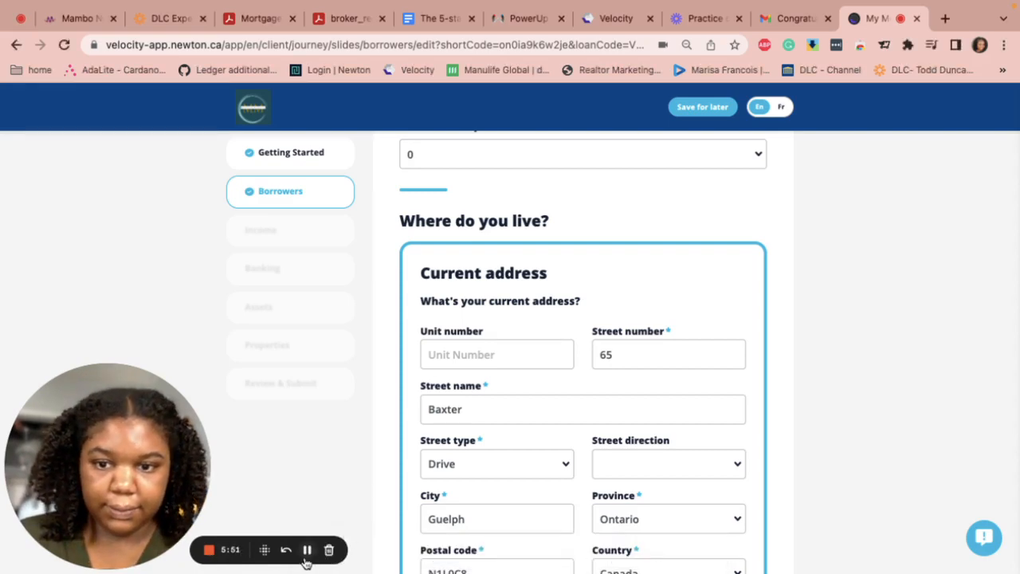
scroll(305, 554, down, 3)
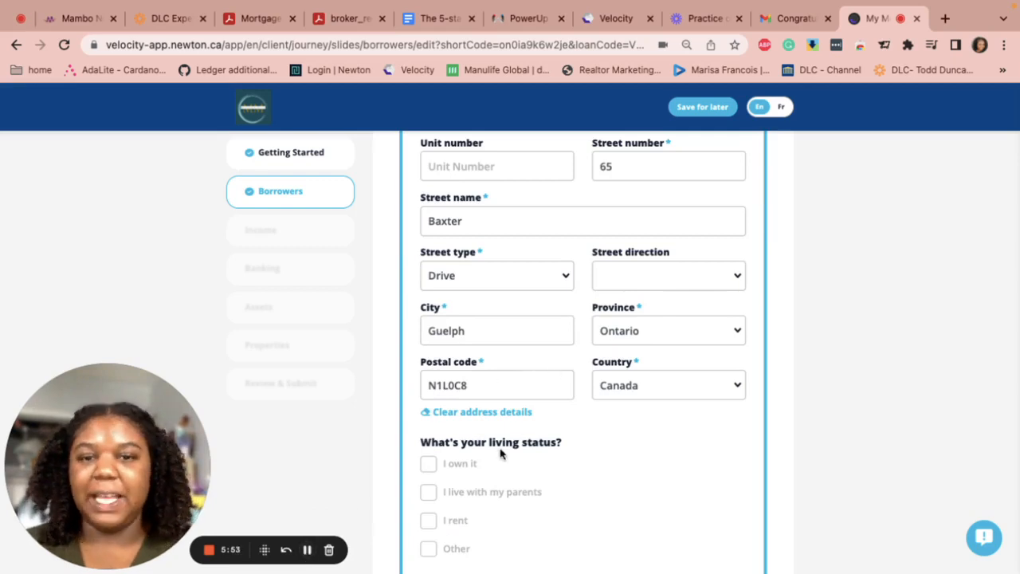
scroll(442, 481, down, 1)
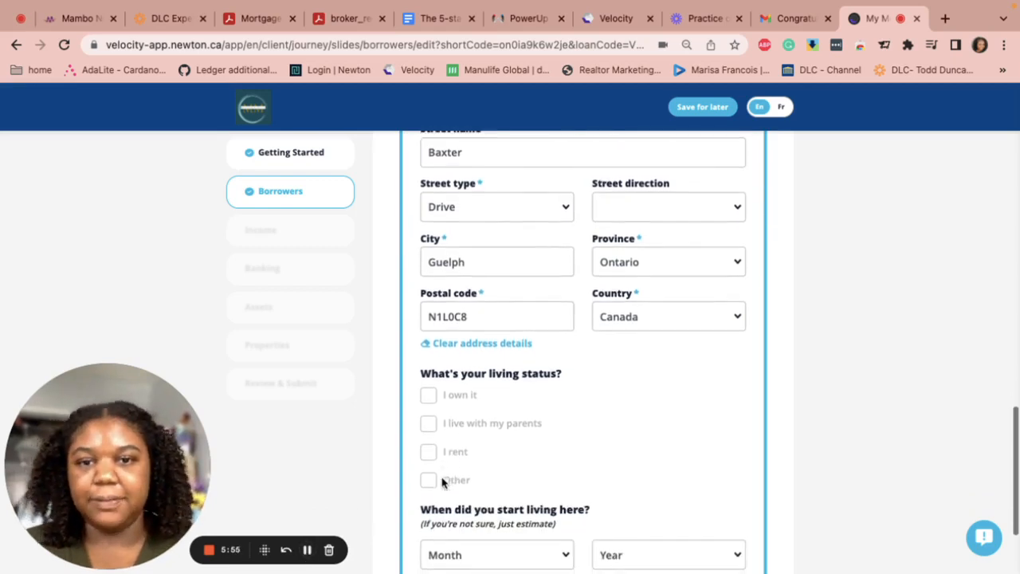
scroll(455, 249, up, 2)
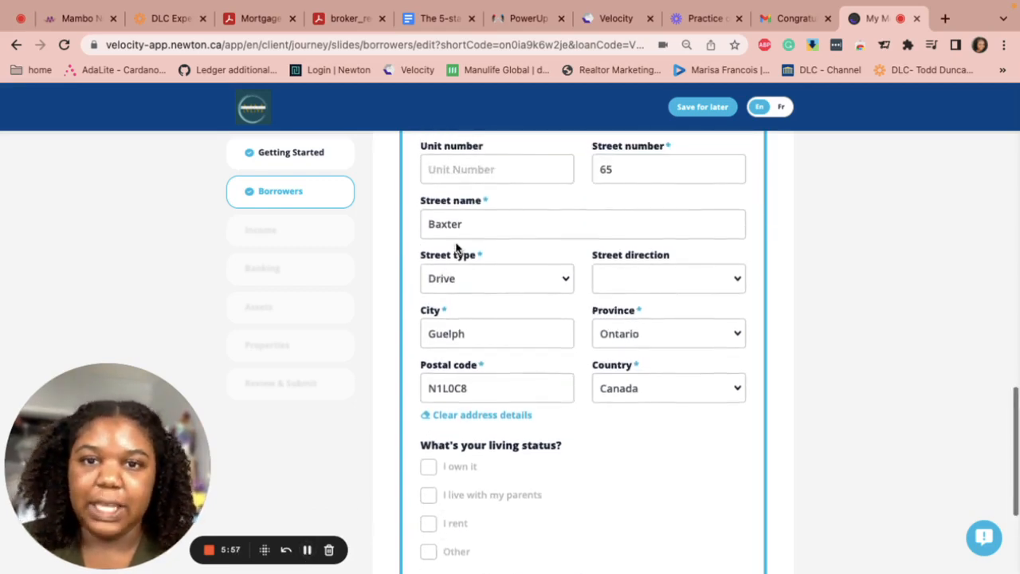
scroll(454, 251, up, 1)
Record the borrower as living with parents since September 2013 and save to the Borrowers summary
scroll(518, 366, down, 2)
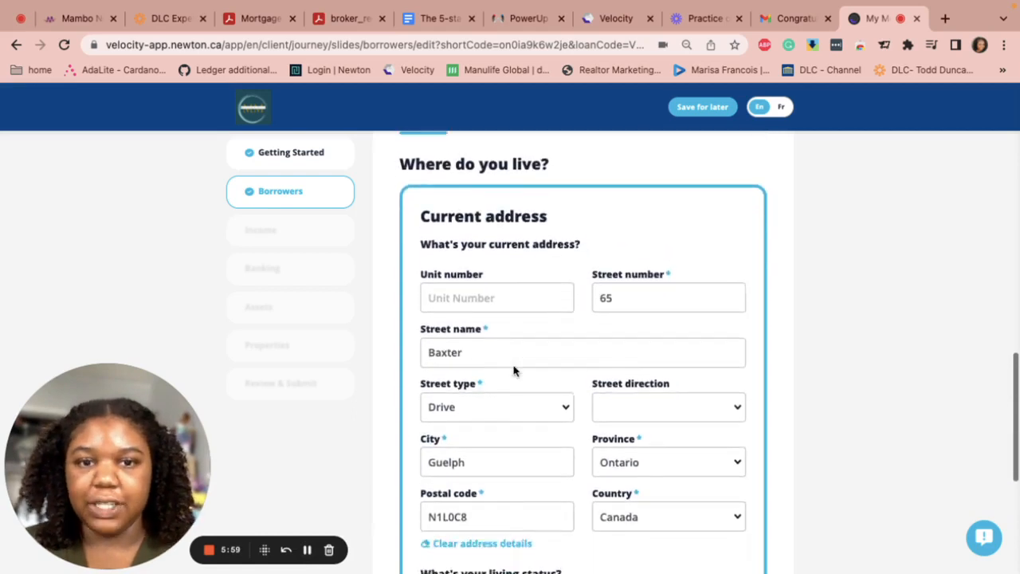
scroll(514, 369, down, 3)
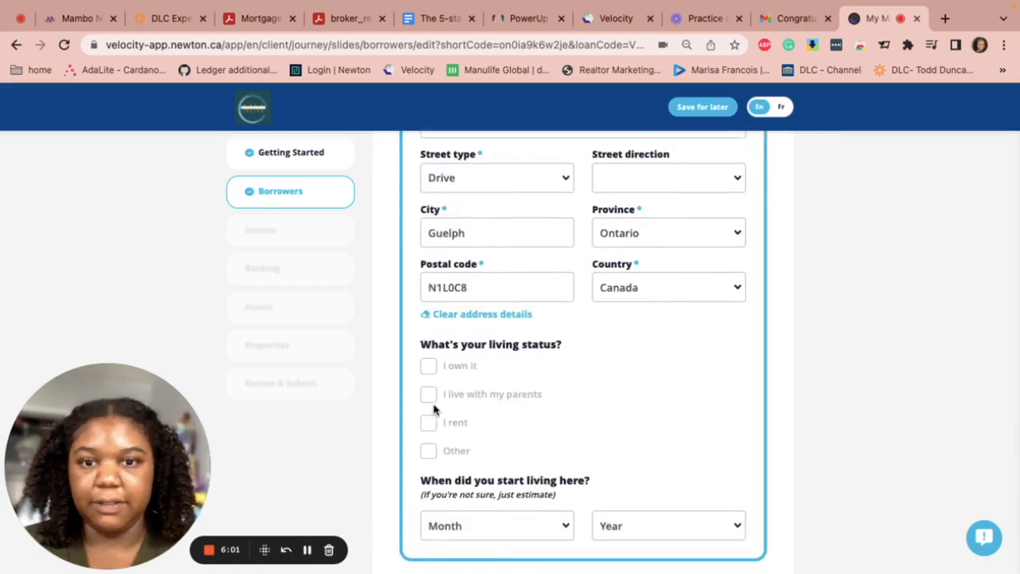
click(428, 398)
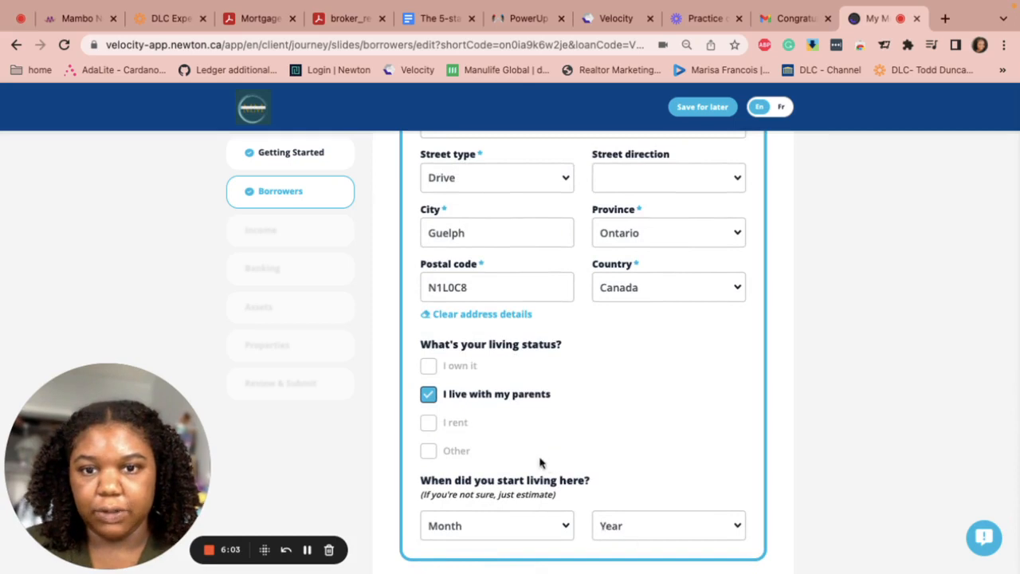
scroll(517, 458, down, 1)
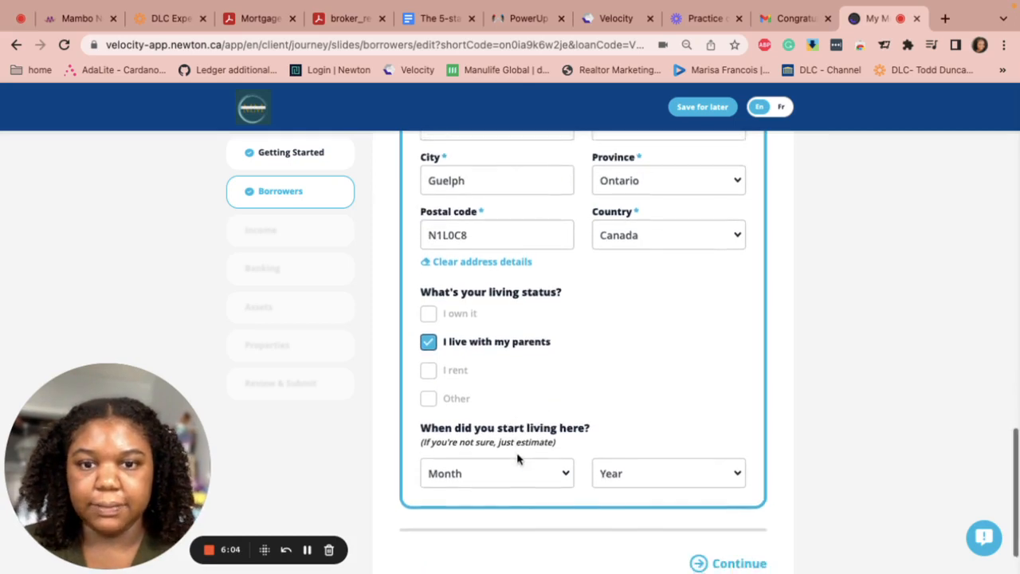
click(552, 475)
scroll(479, 534, down, 3)
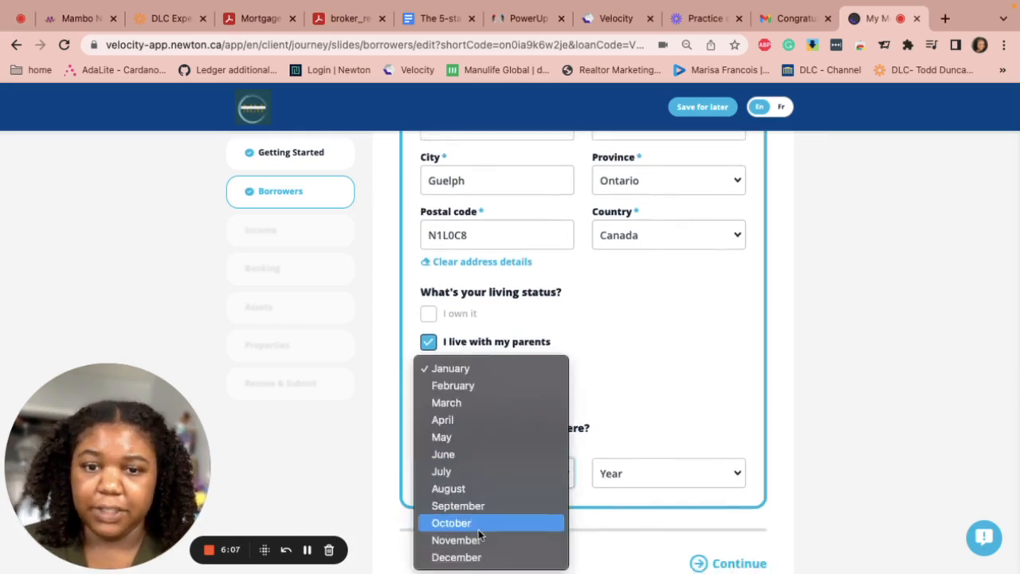
click(458, 505)
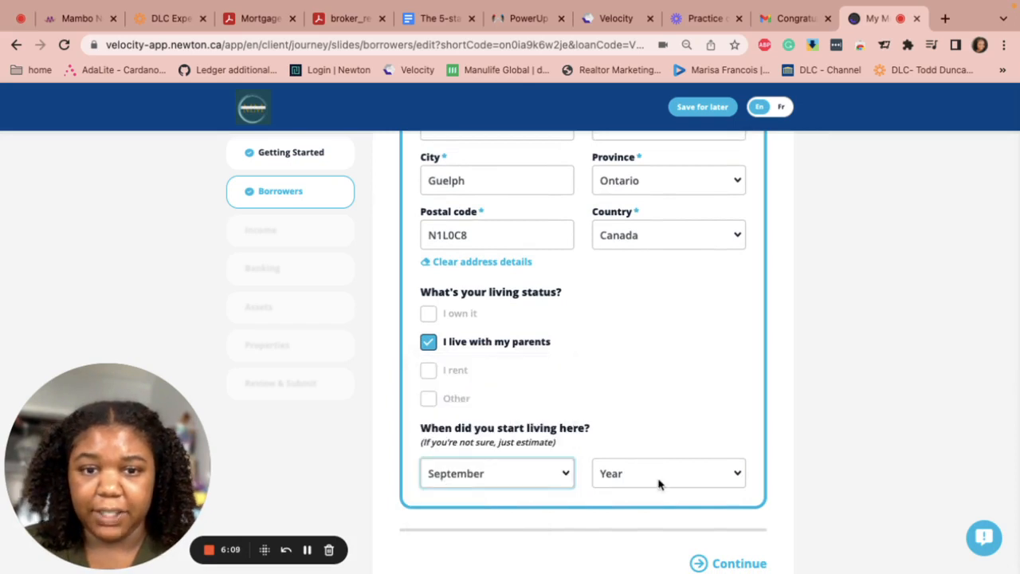
click(658, 478)
scroll(629, 541, down, 3)
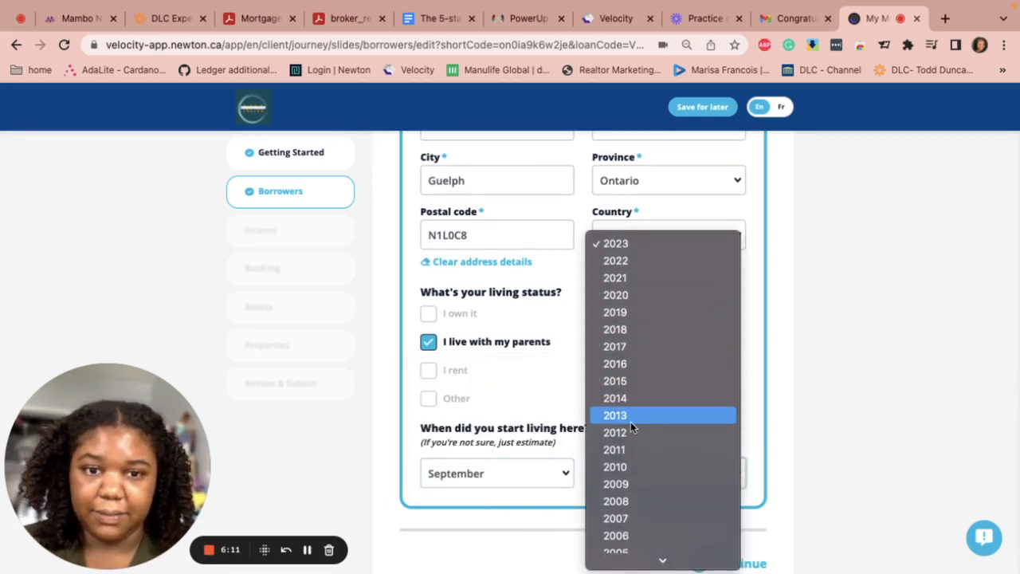
click(629, 414)
scroll(524, 473, down, 2)
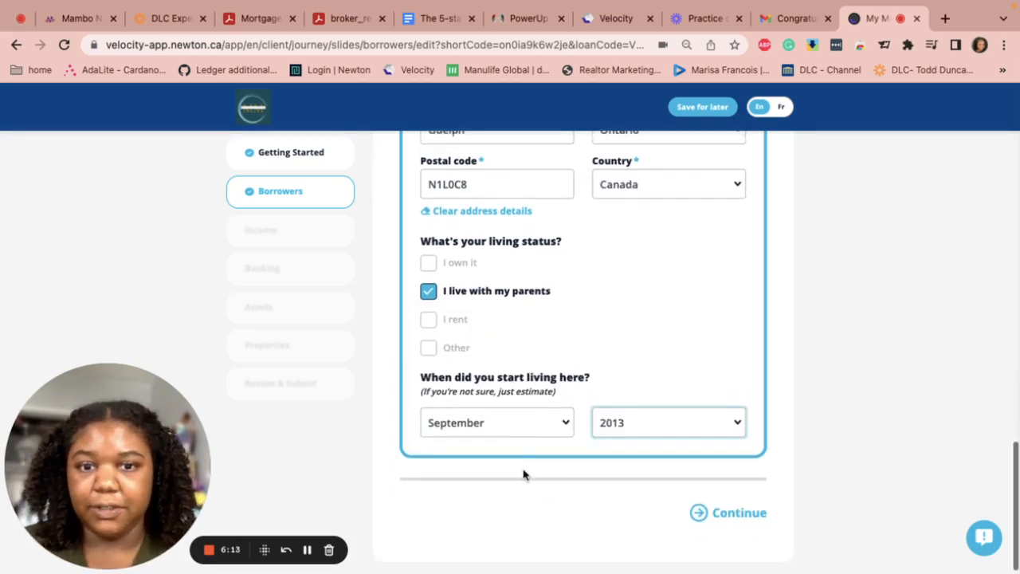
click(740, 507)
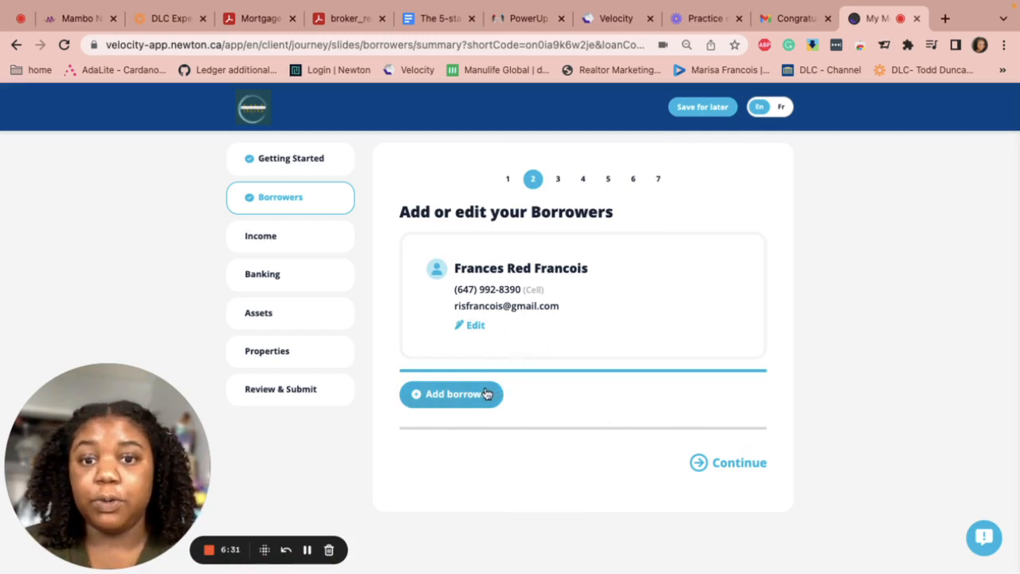
Go to the Income step, choose Self Employed and answer Yes to current self employment
click(735, 465)
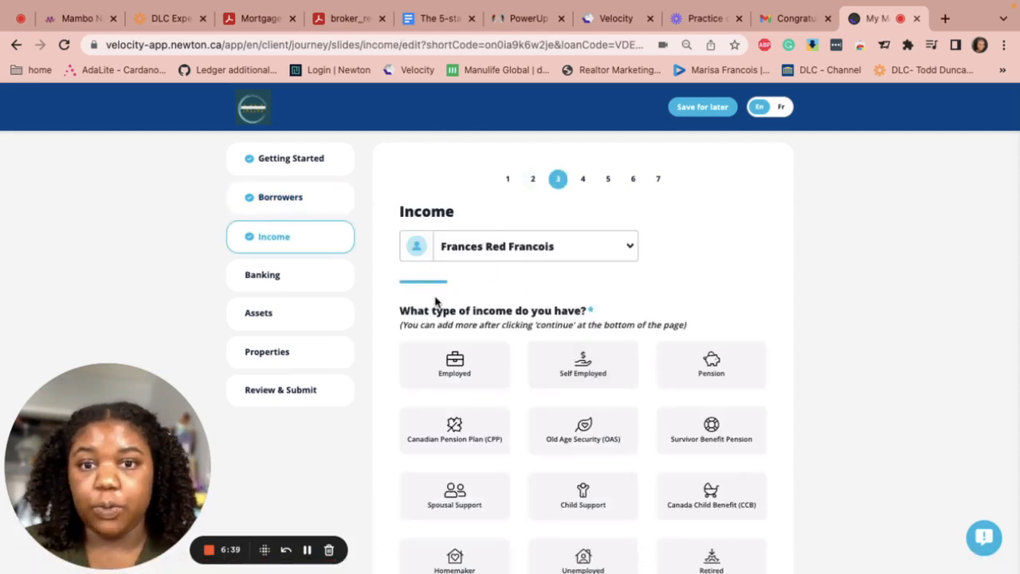
scroll(518, 338, down, 4)
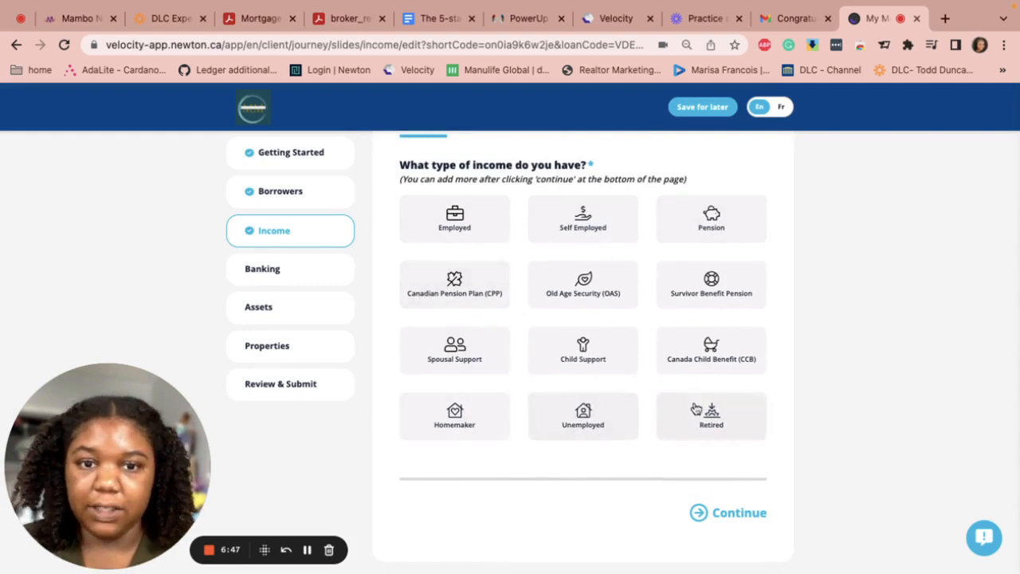
click(572, 217)
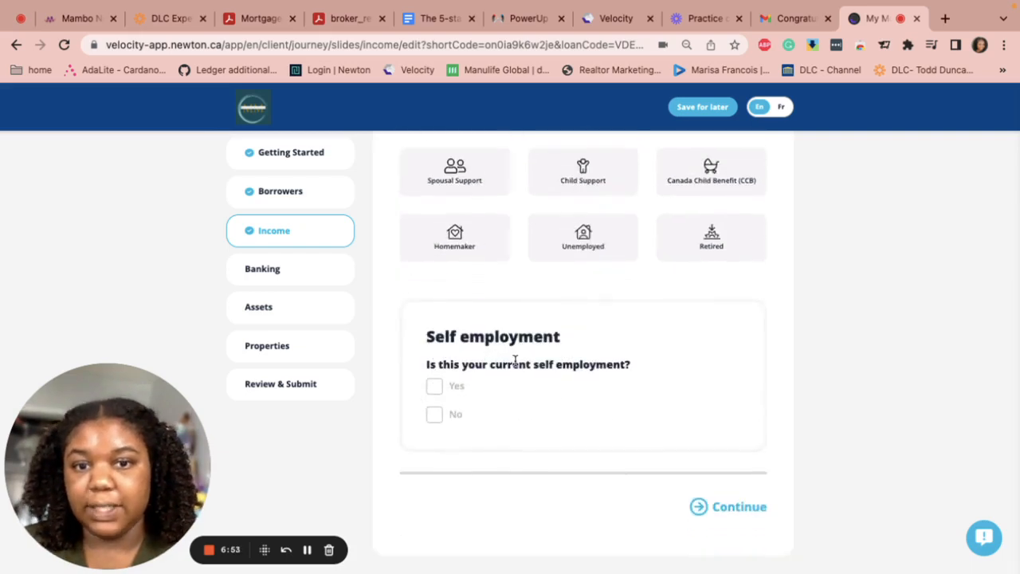
click(434, 387)
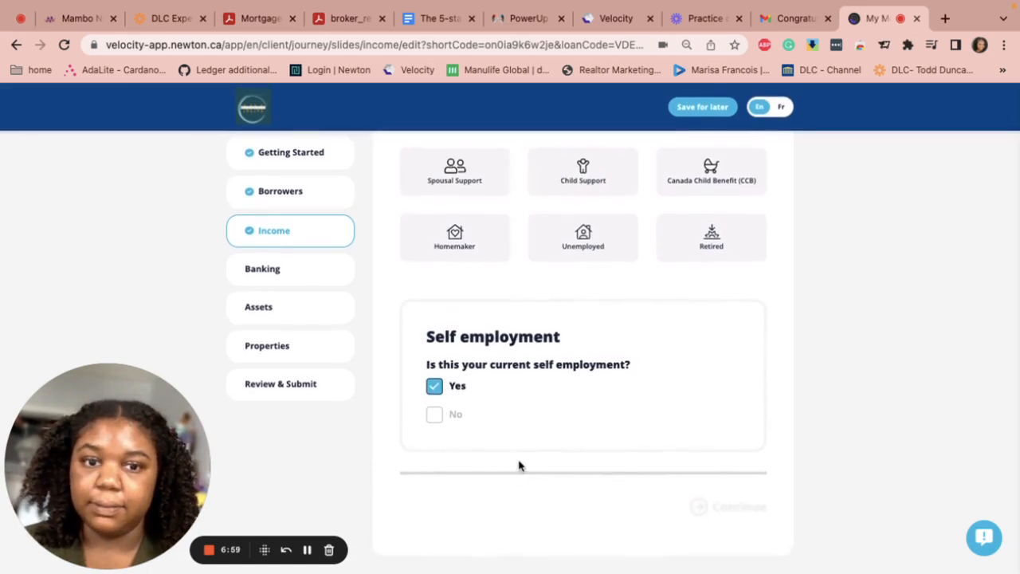
Confirm current self employment and enter the business name Fruit Leather Ink
click(434, 386)
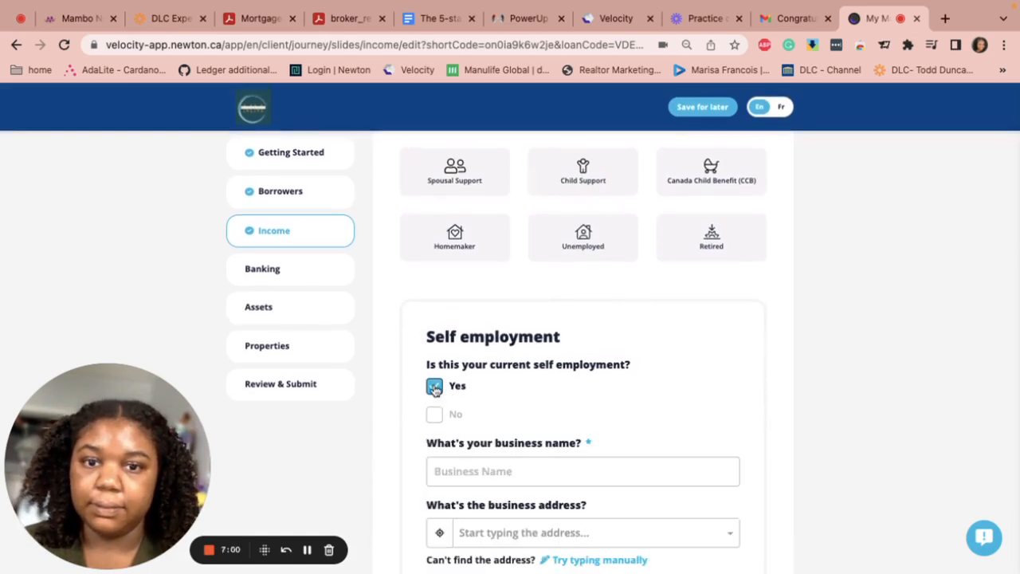
click(467, 470)
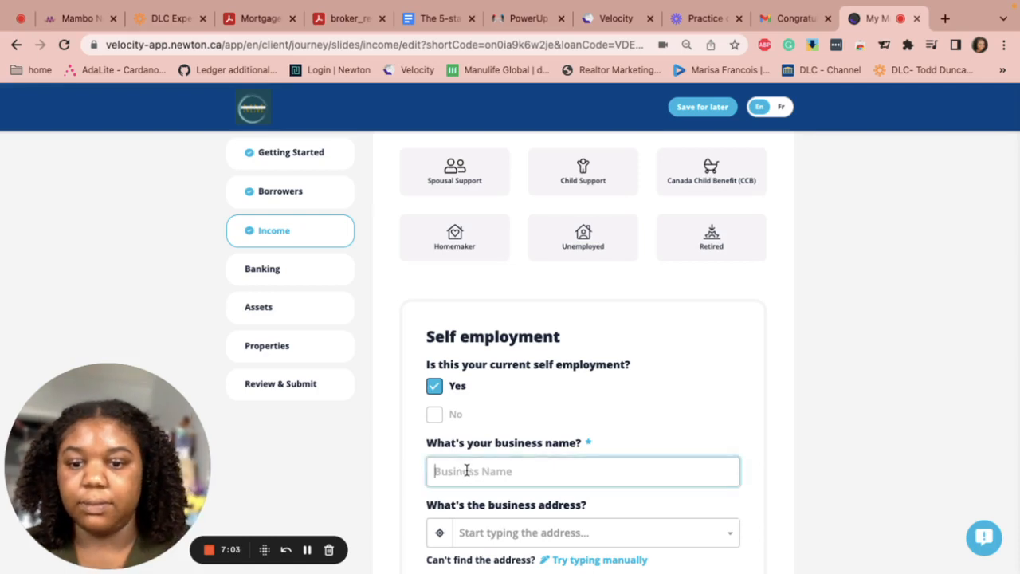
text(Fruit Leather Ink)
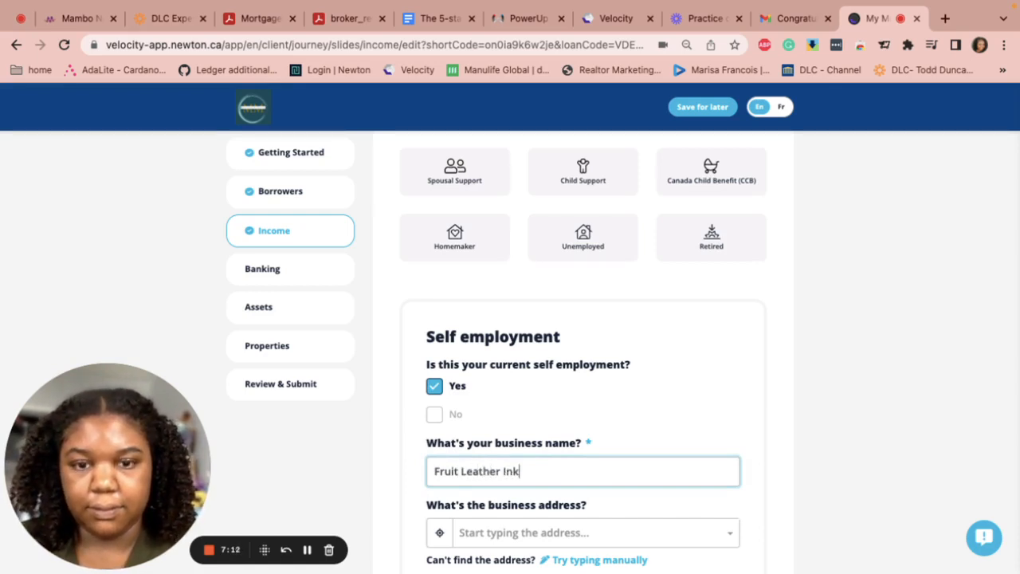
Search the business address and fill it from the matching suggestion
scroll(470, 465, down, 1)
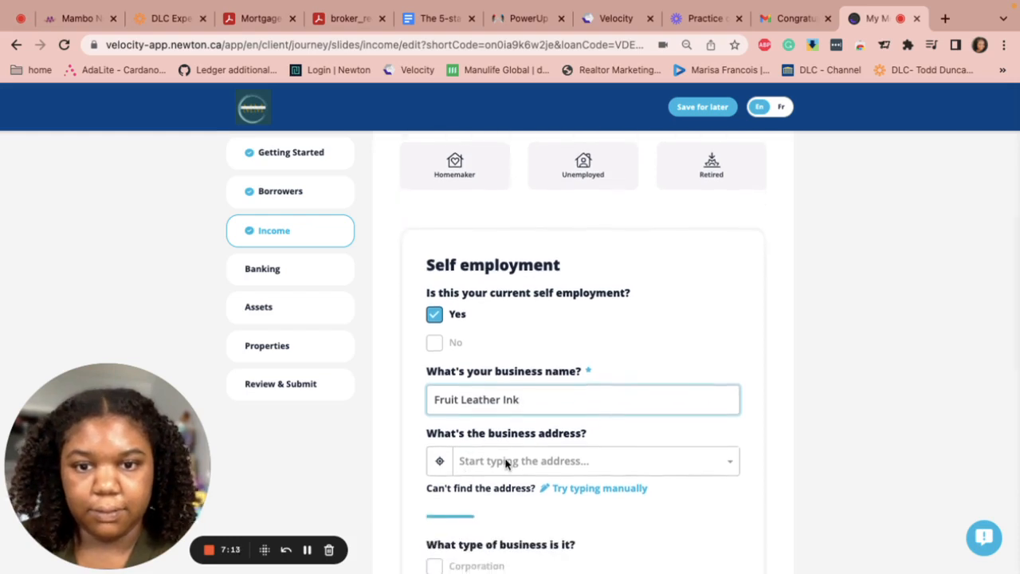
click(505, 462)
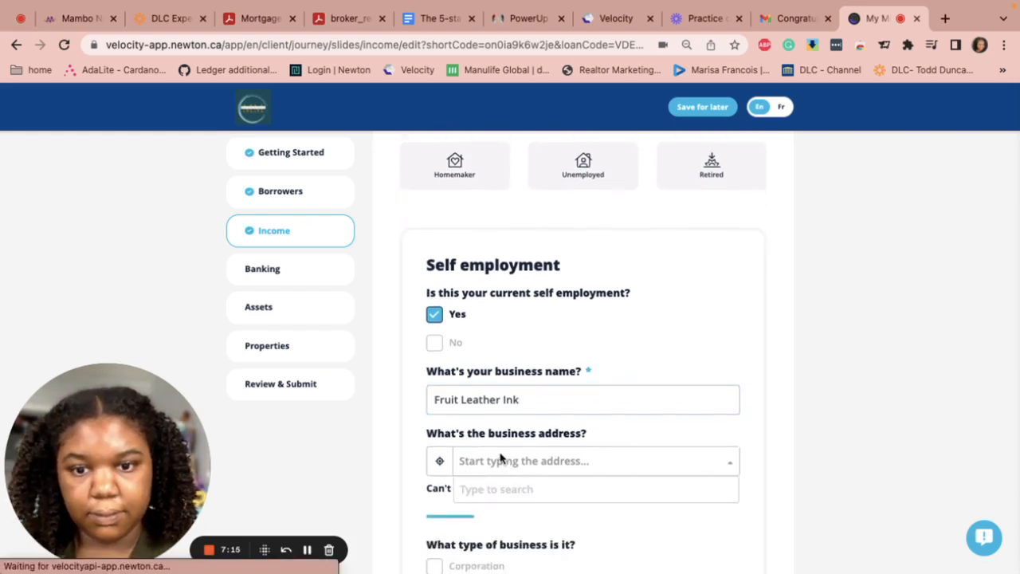
text(35)
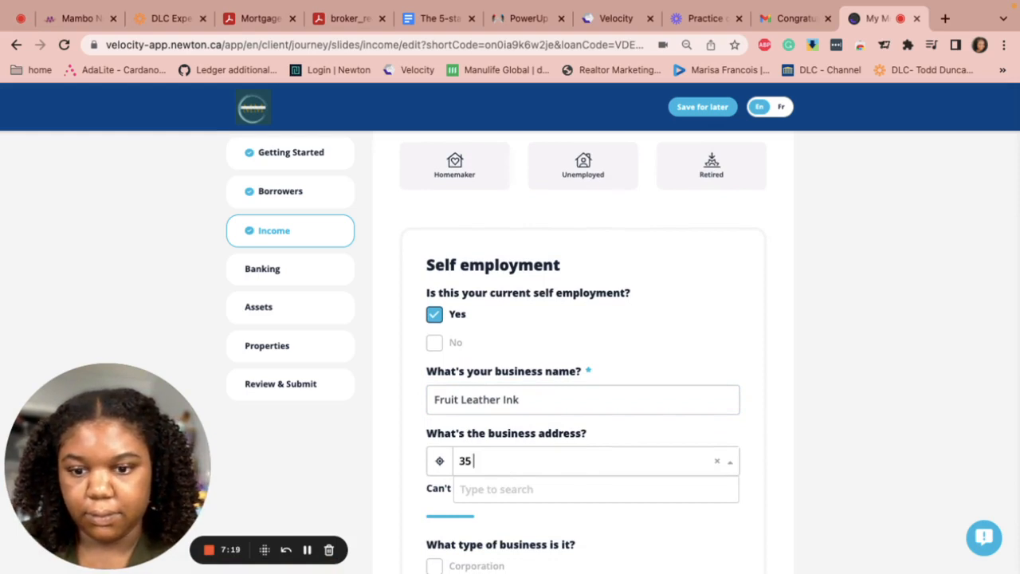
text( d)
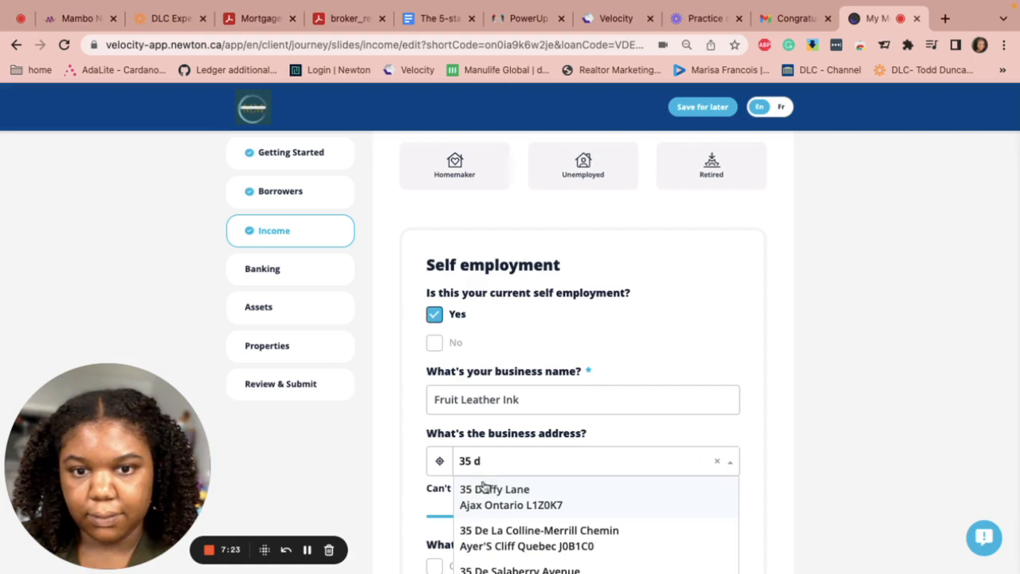
click(519, 494)
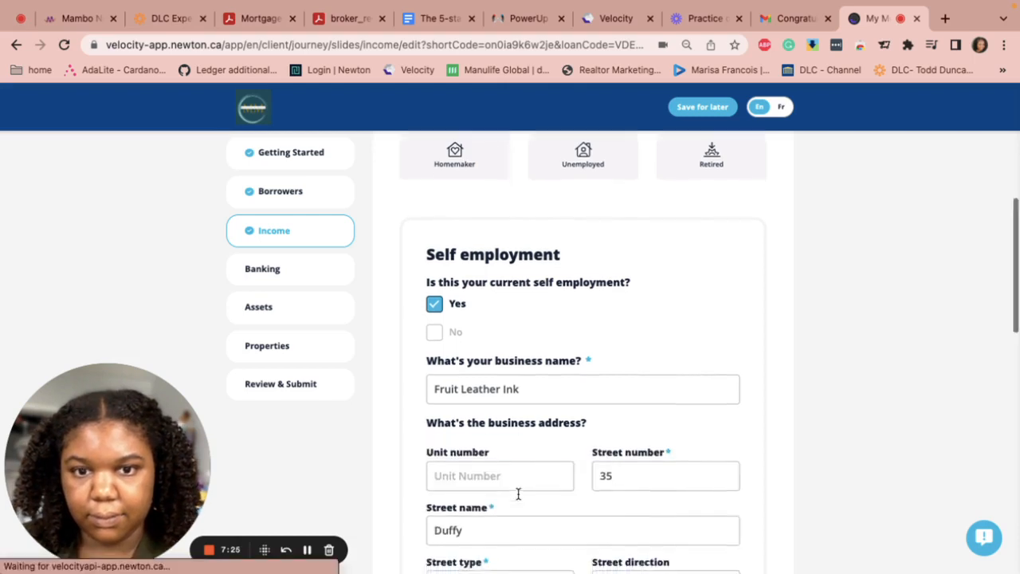
scroll(518, 494, down, 5)
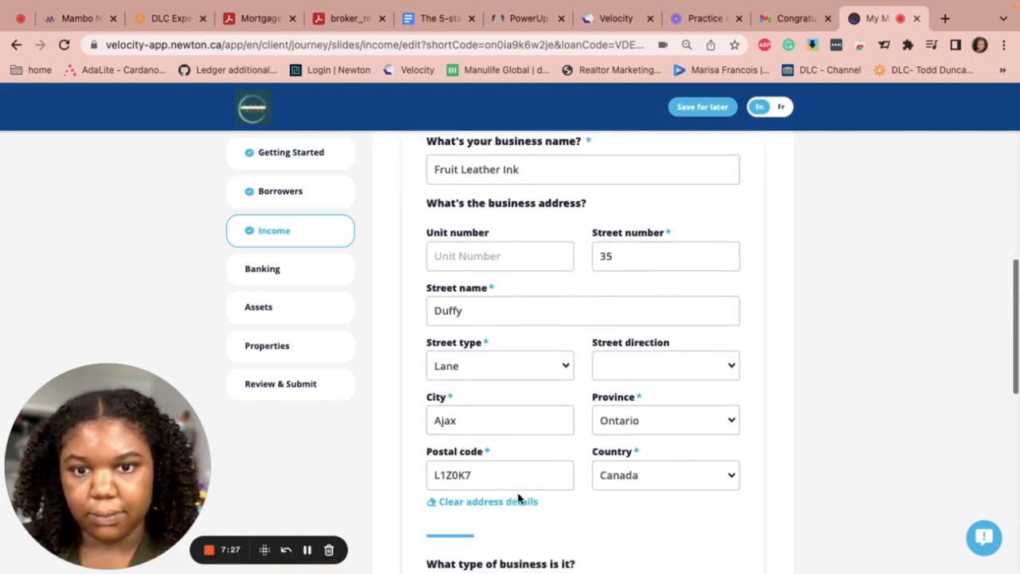
scroll(518, 498, down, 4)
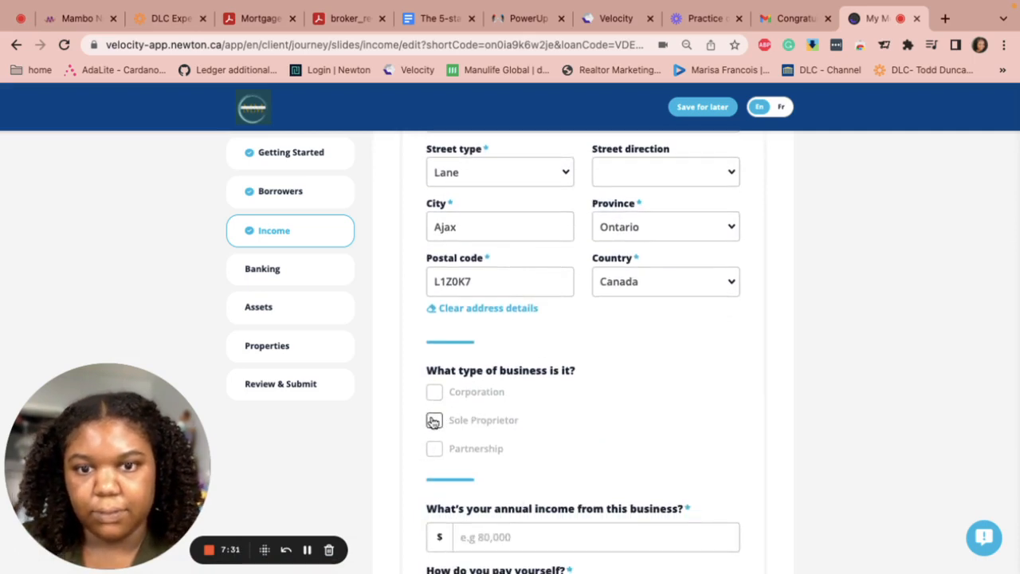
Set the business as Sole Proprietor with 196,000 annual income paid as Business Income
click(433, 421)
scroll(518, 442, down, 2)
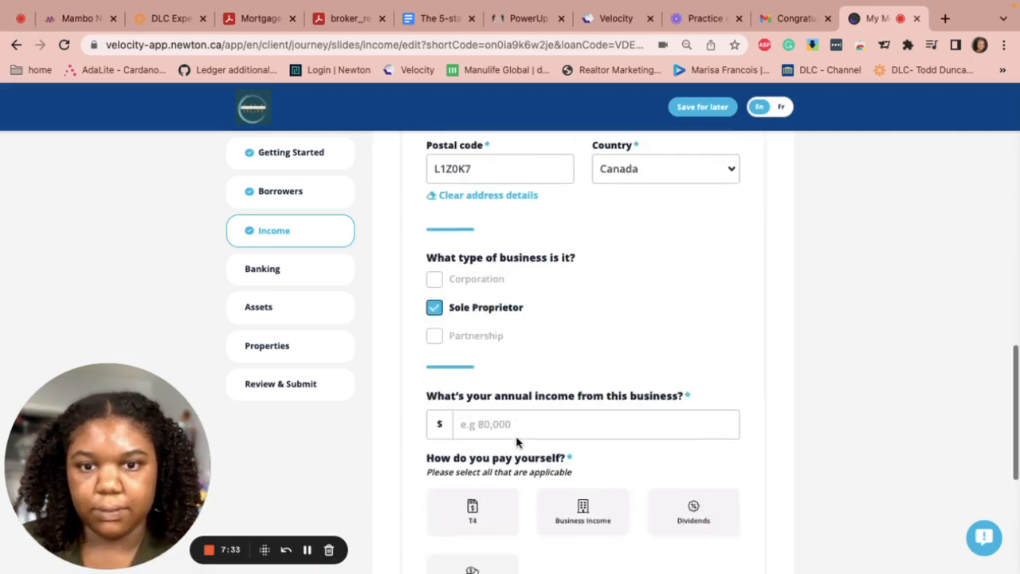
click(503, 423)
text(19)
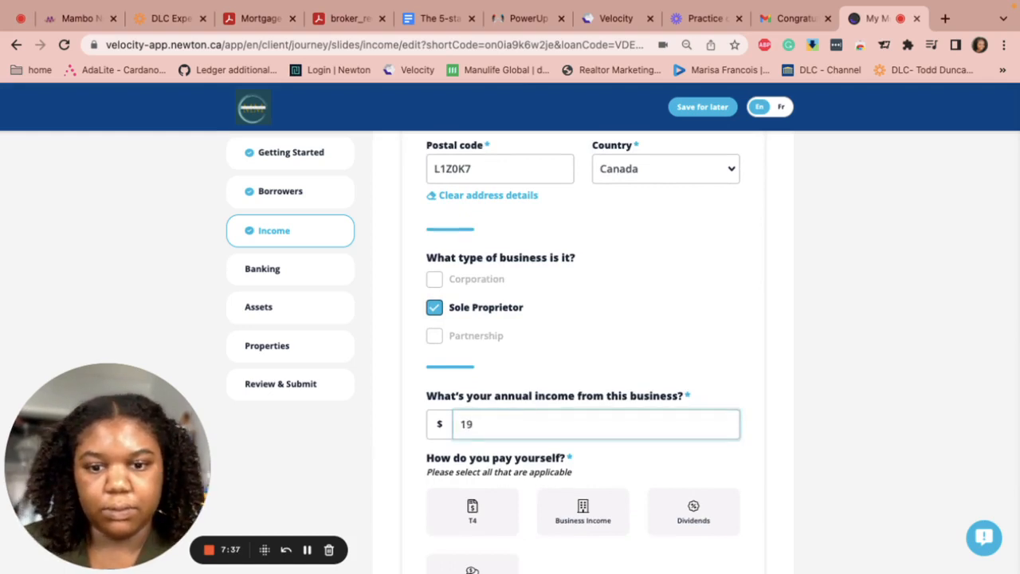
text(6,000)
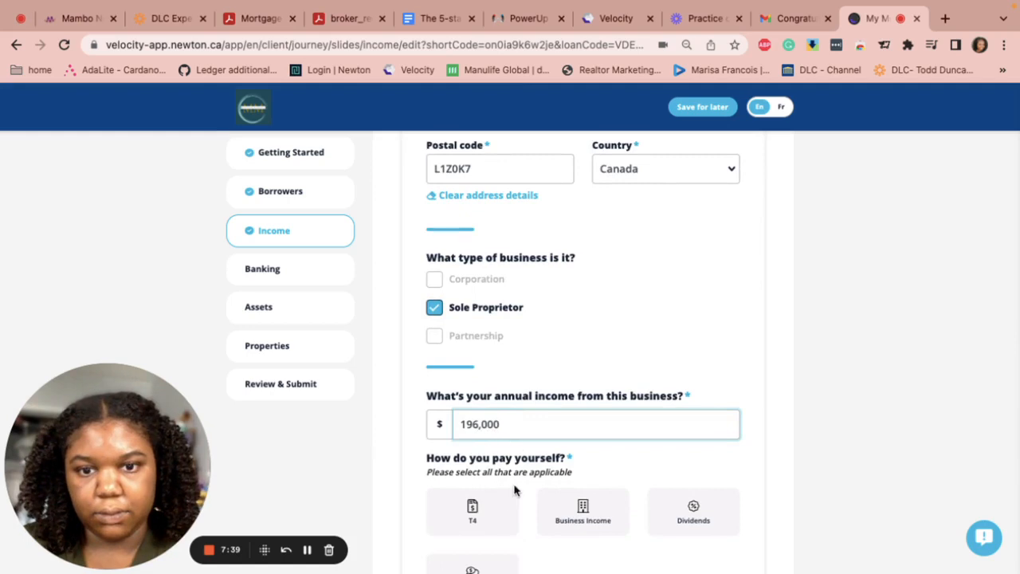
scroll(510, 494, down, 1)
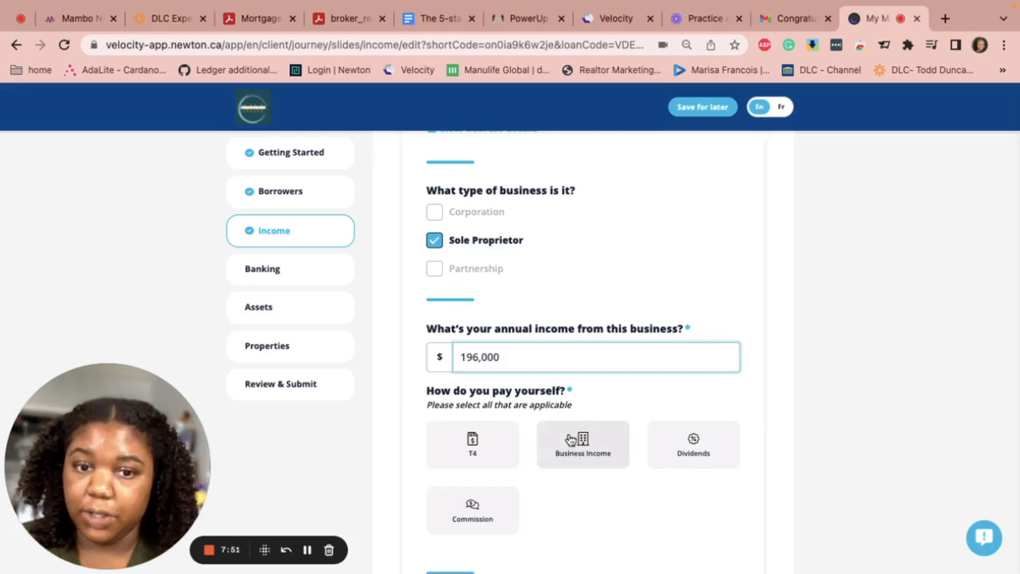
click(602, 453)
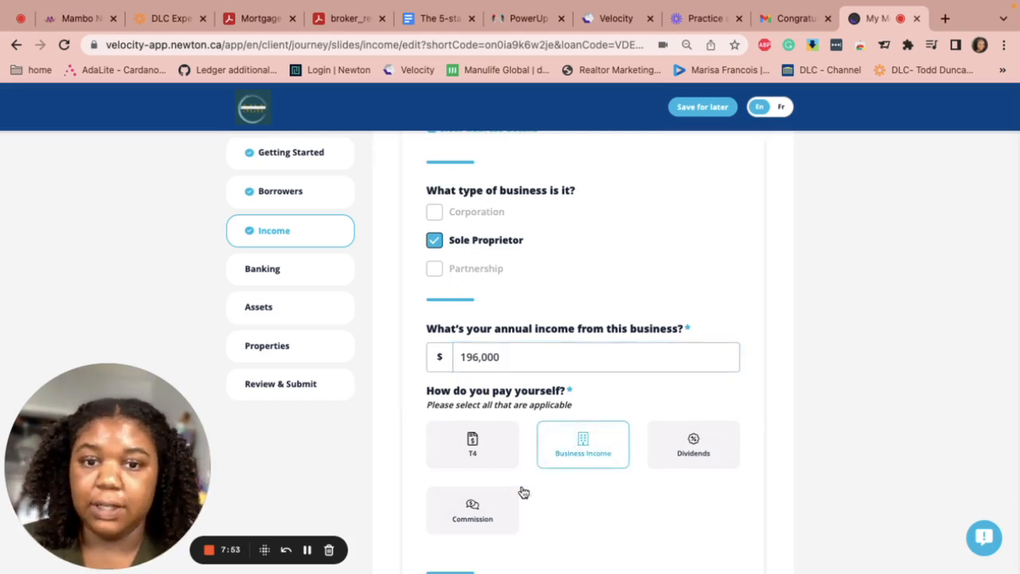
Set the business start date to March 03, 2020 and save to the Income summary
scroll(518, 490, down, 3)
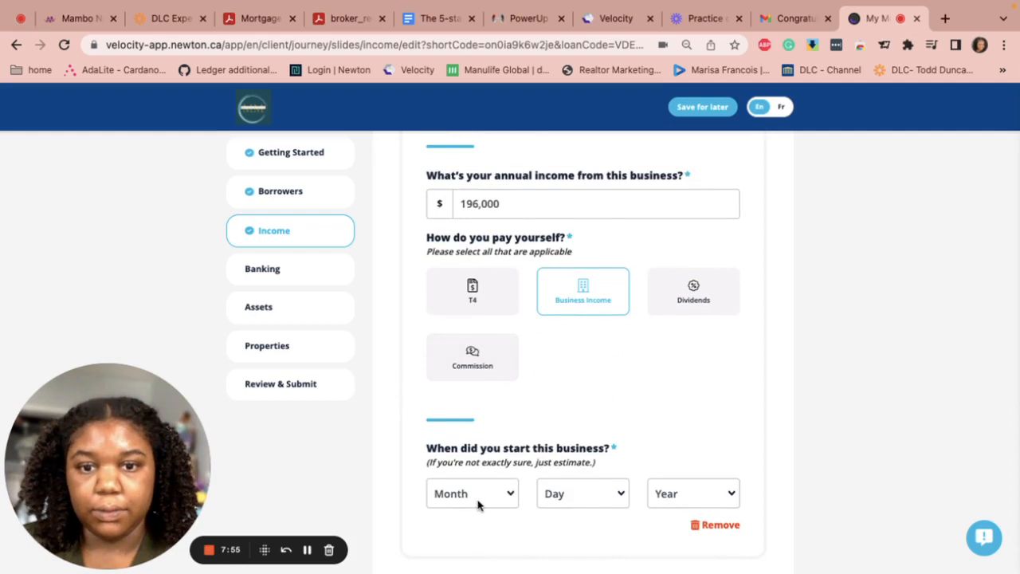
click(478, 501)
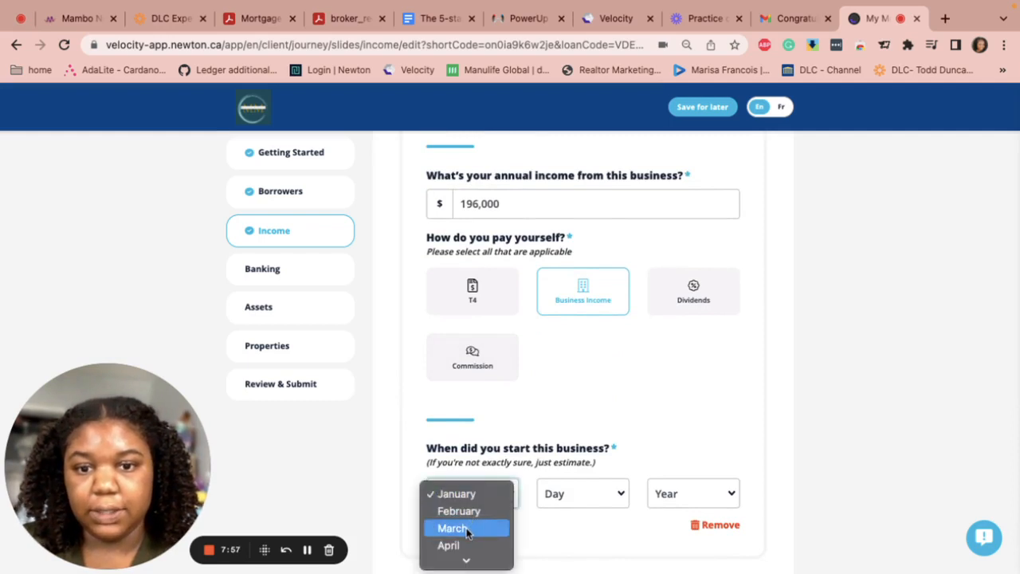
click(467, 531)
click(597, 493)
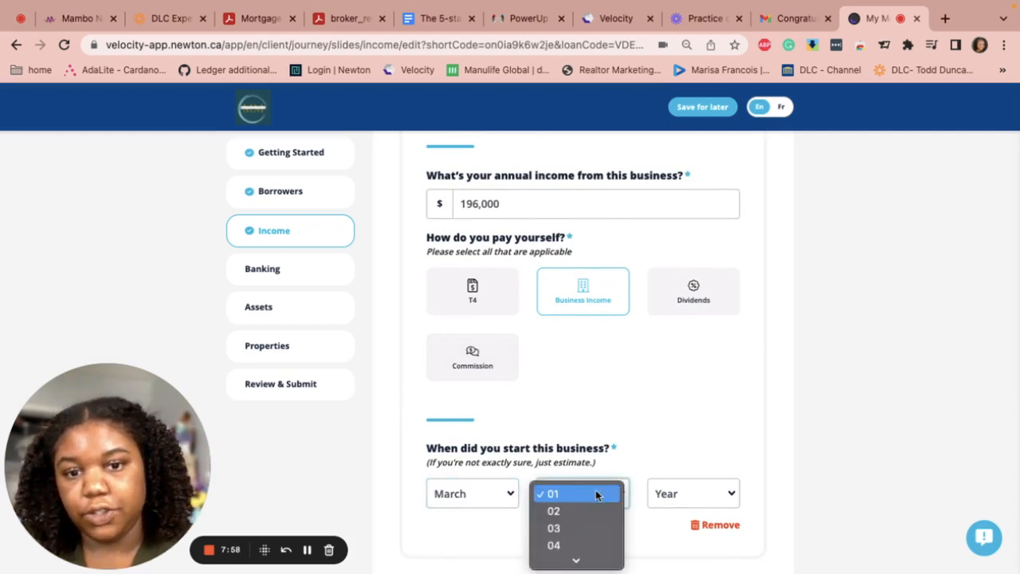
click(569, 532)
click(712, 492)
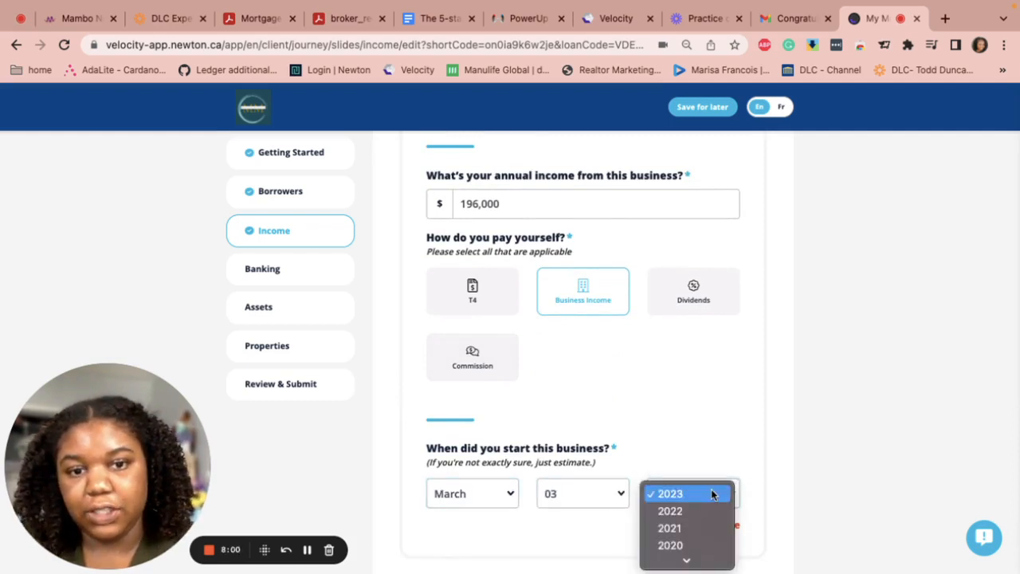
click(677, 545)
scroll(603, 458, down, 2)
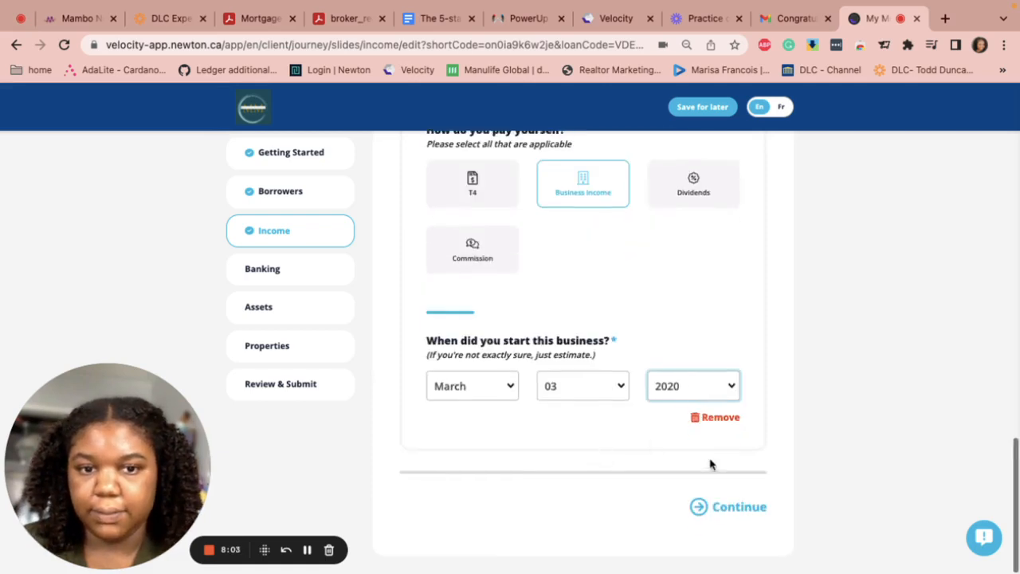
click(729, 508)
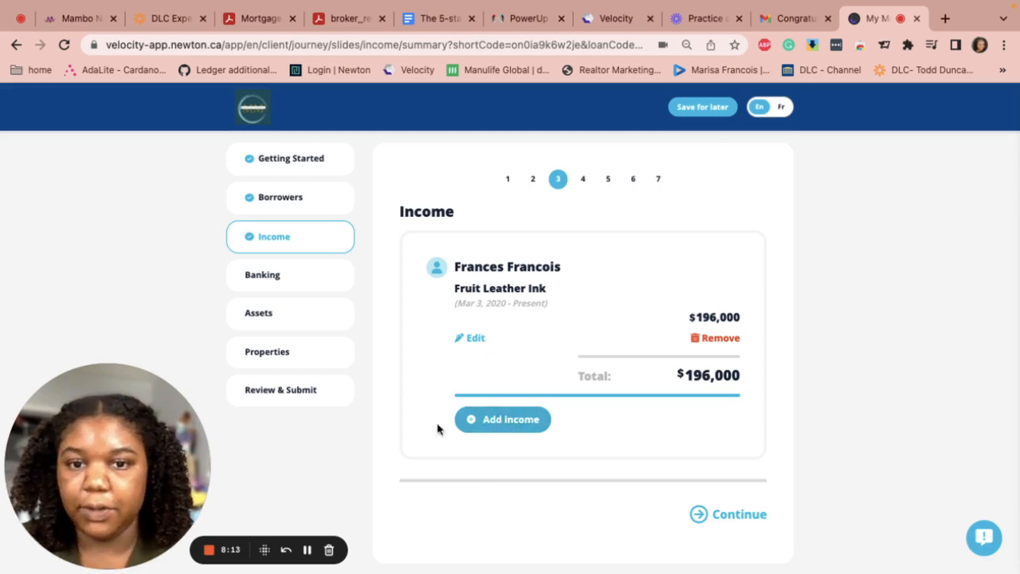
Move to the Banking step and select Tangerine from the bank list
click(725, 517)
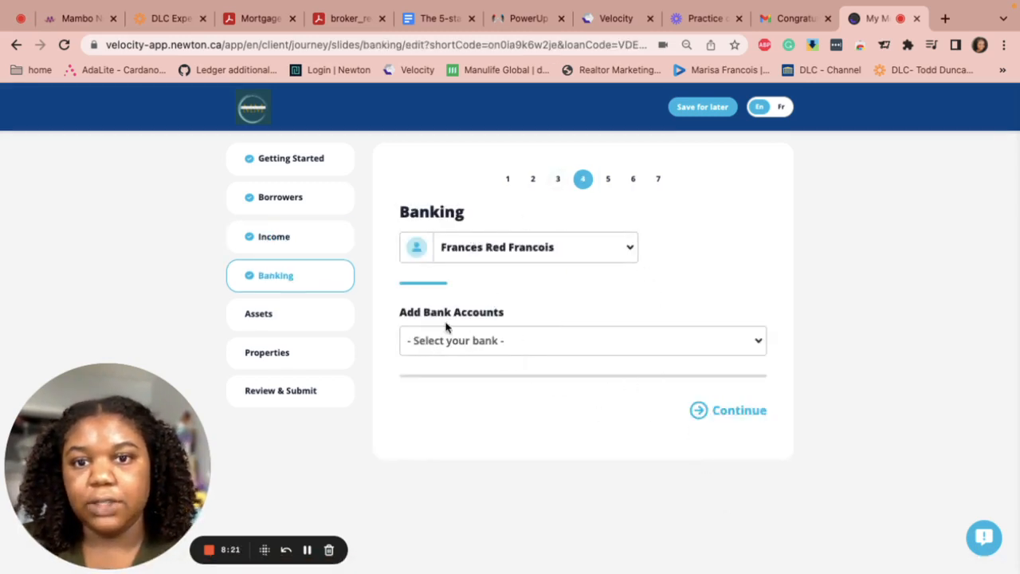
click(553, 347)
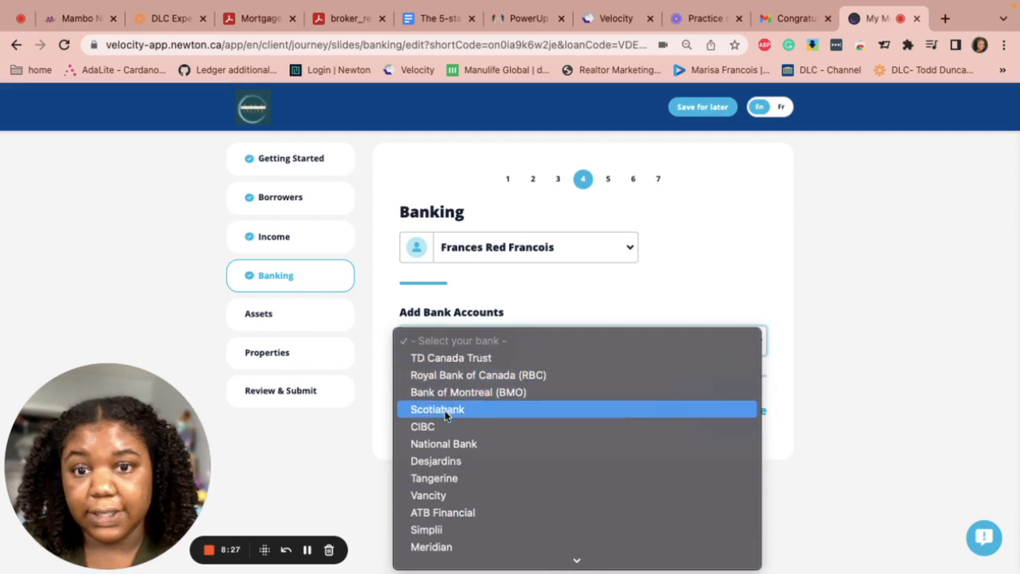
click(434, 481)
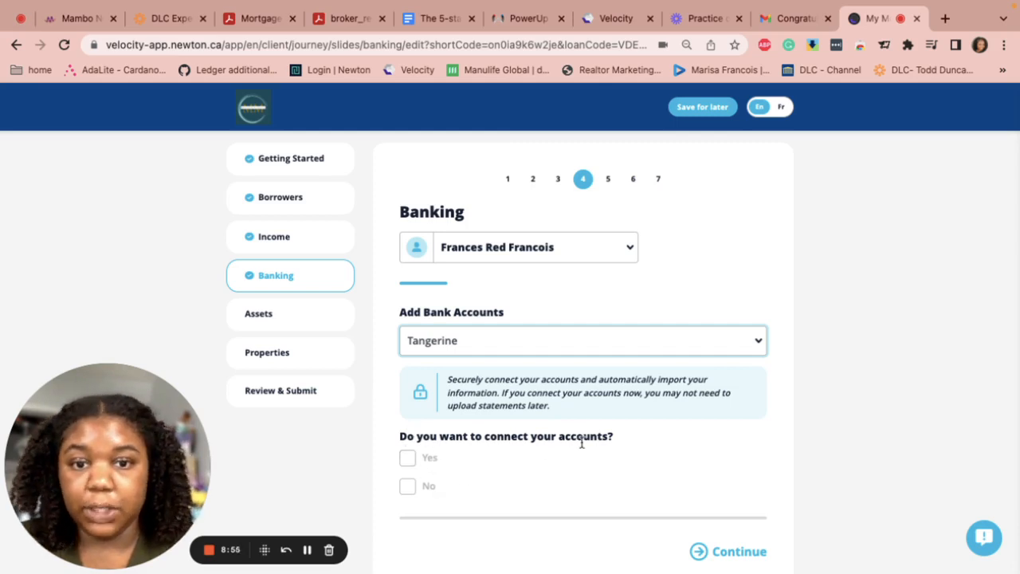
Answer Yes to connecting accounts to load the Tangerine authentication panel
click(407, 459)
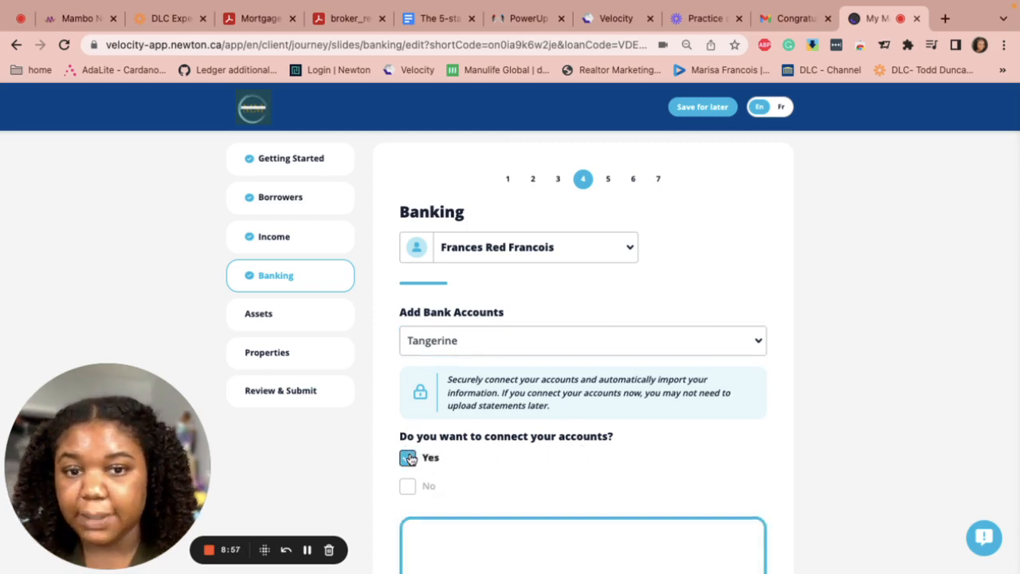
scroll(475, 474, down, 2)
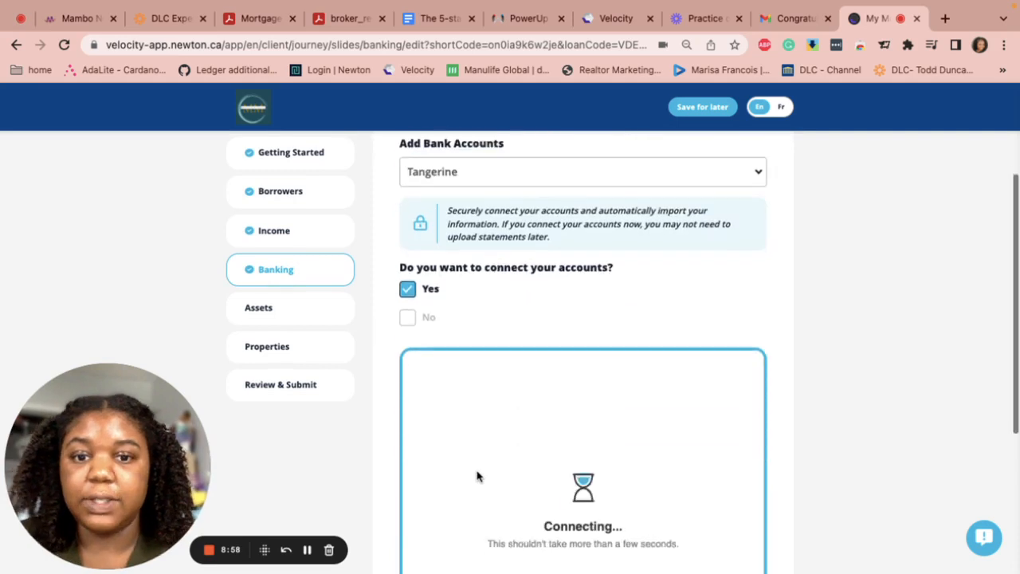
scroll(476, 476, down, 1)
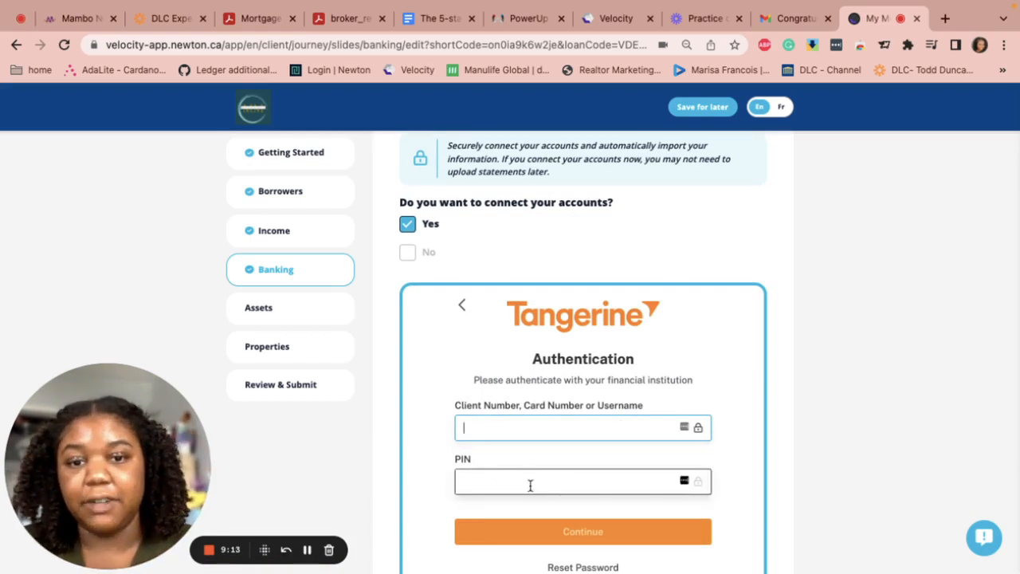
scroll(529, 485, down, 2)
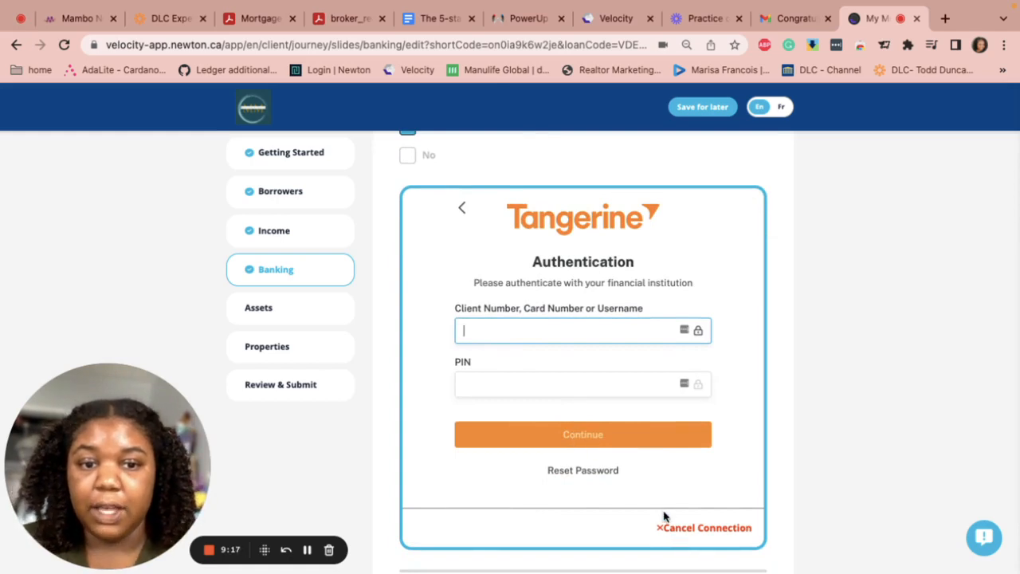
Cancel the Tangerine connection and answer No to connecting accounts
click(686, 529)
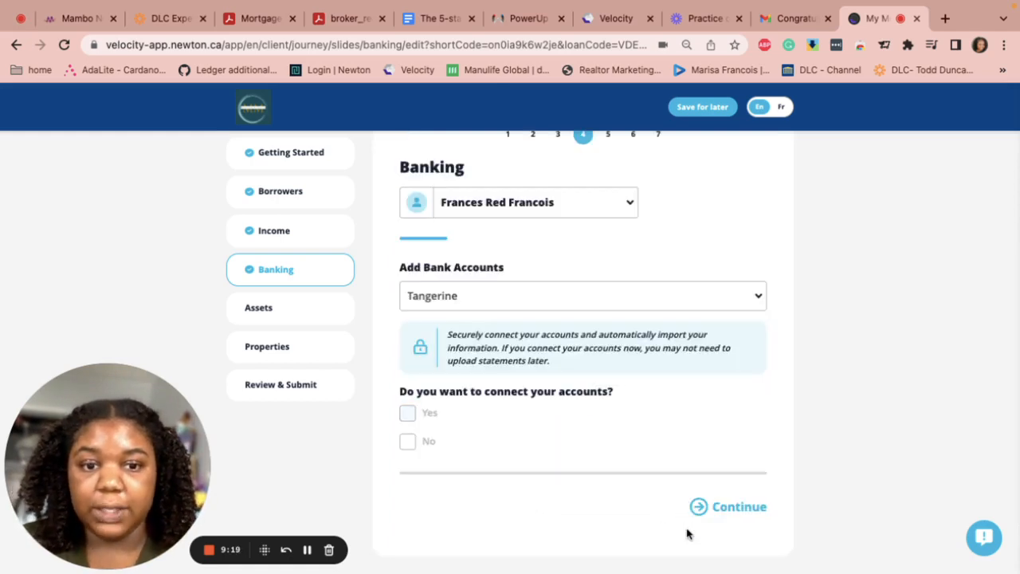
click(407, 440)
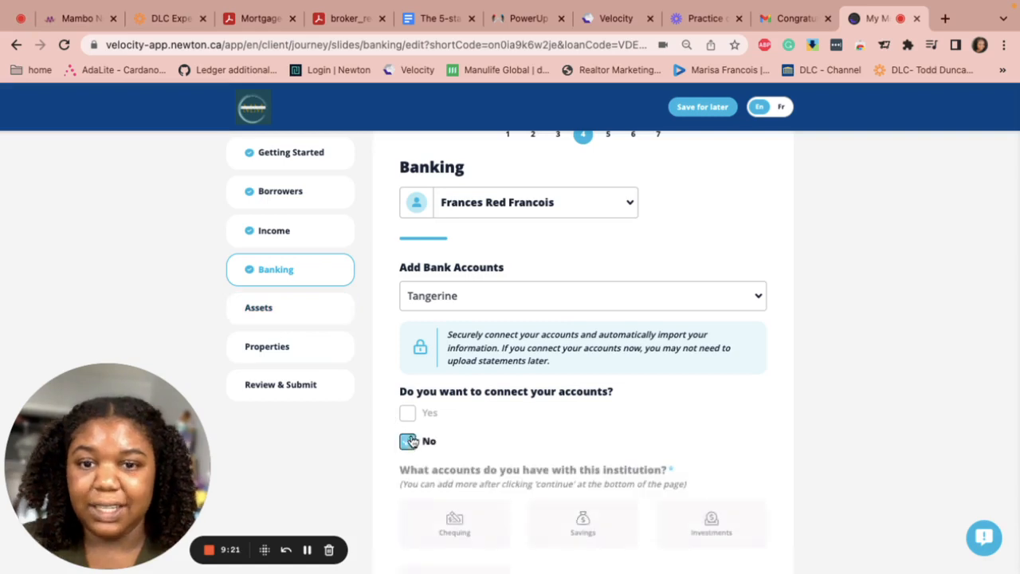
scroll(496, 455, down, 2)
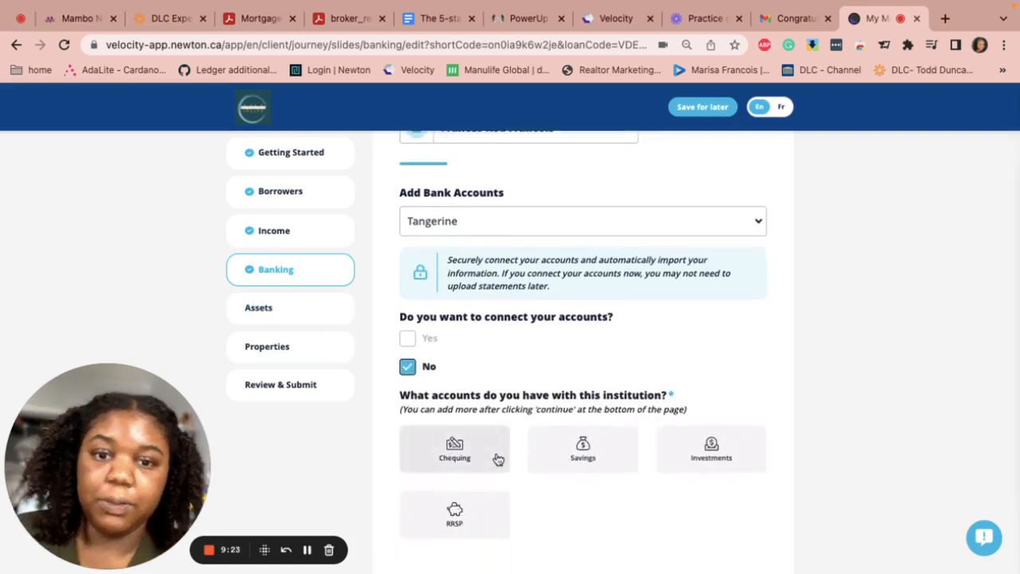
scroll(496, 457, down, 1)
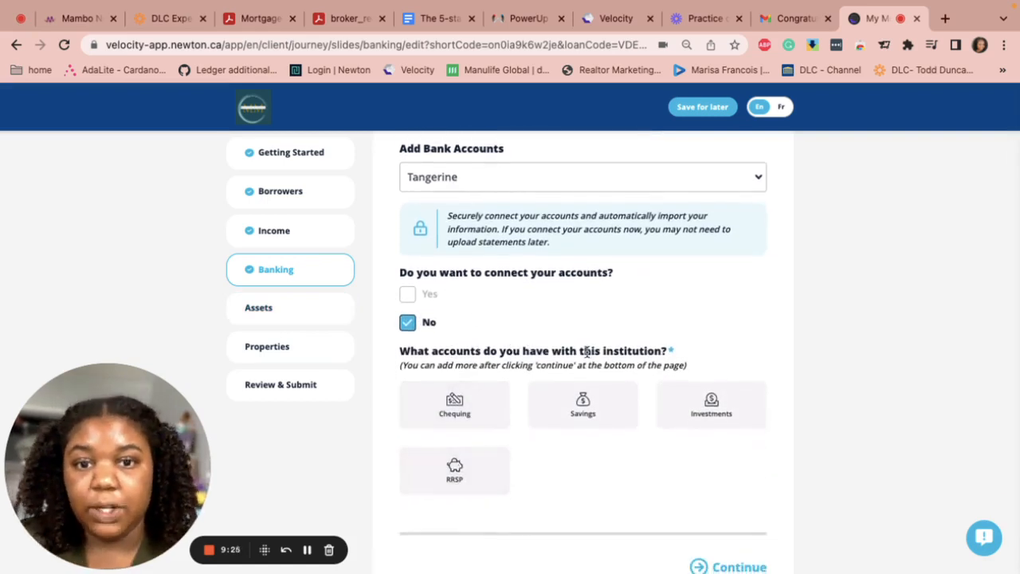
Add a chequing account with a 200,000 balance marked for the down payment, and save it
click(476, 415)
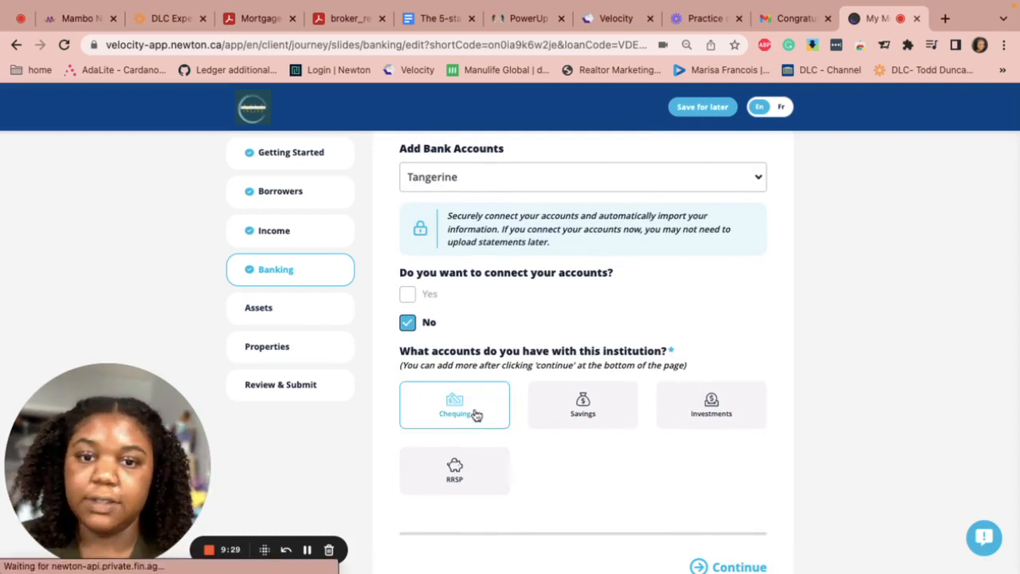
scroll(474, 414, down, 4)
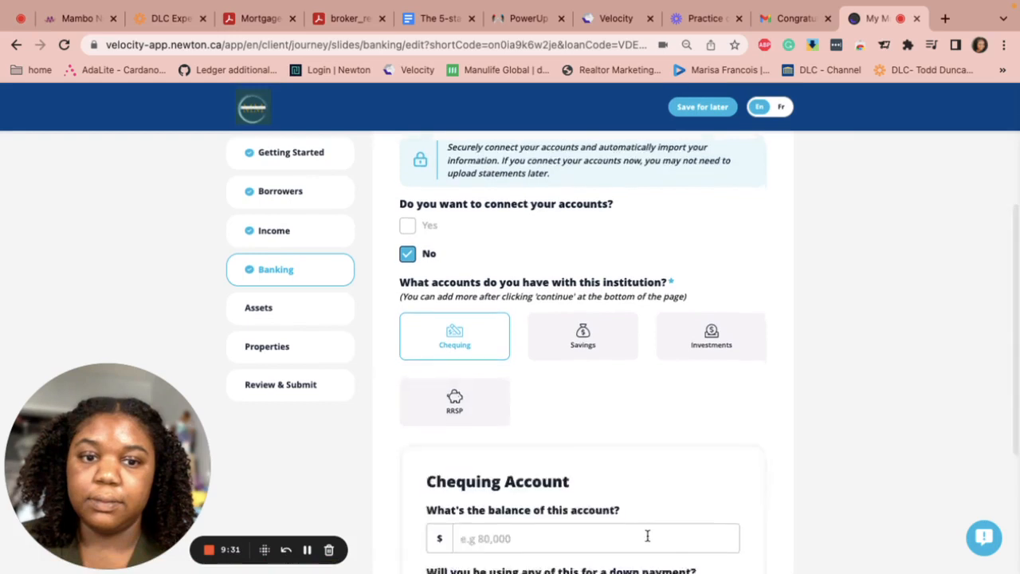
scroll(629, 518, down, 1)
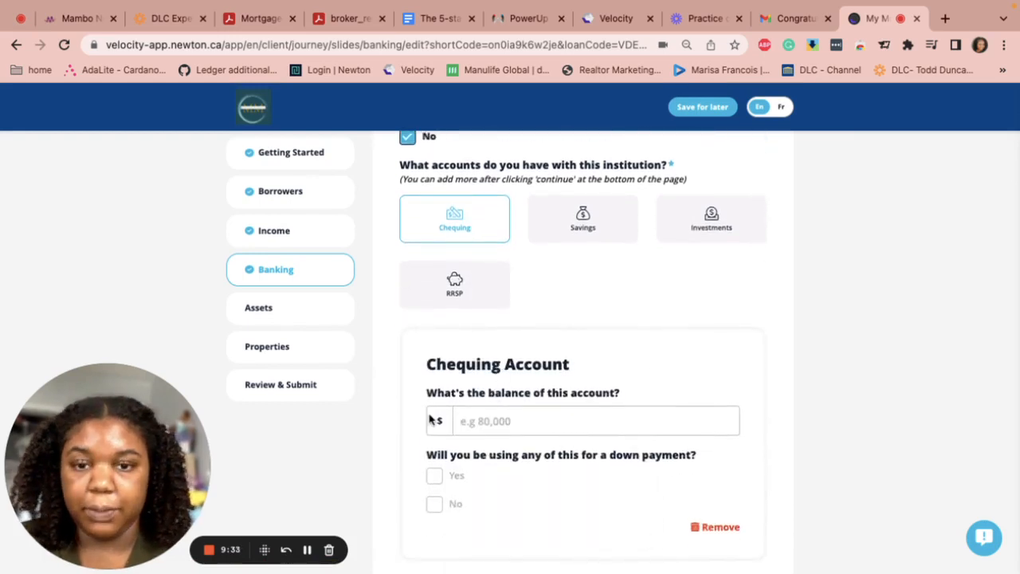
click(518, 425)
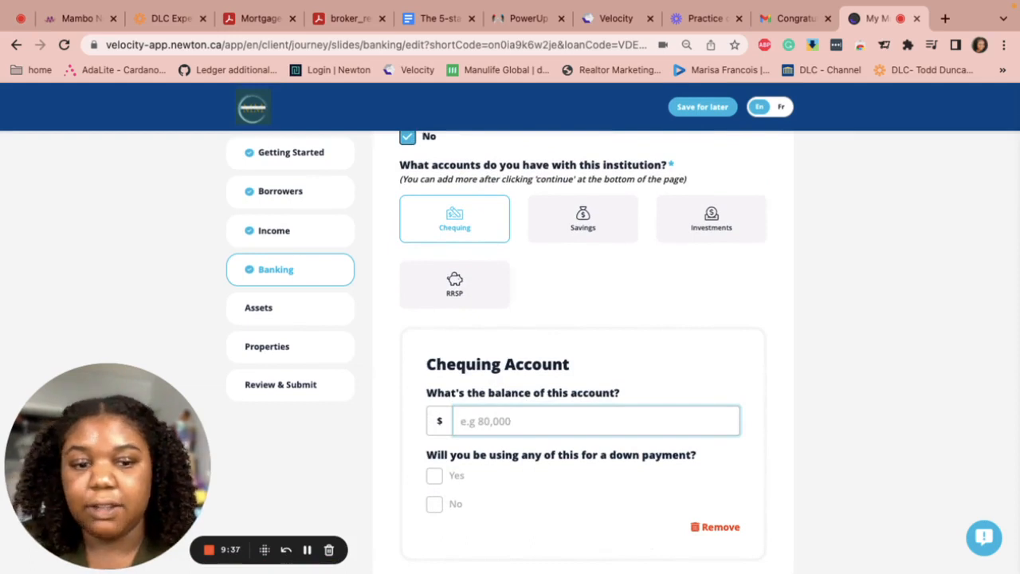
text(200,000)
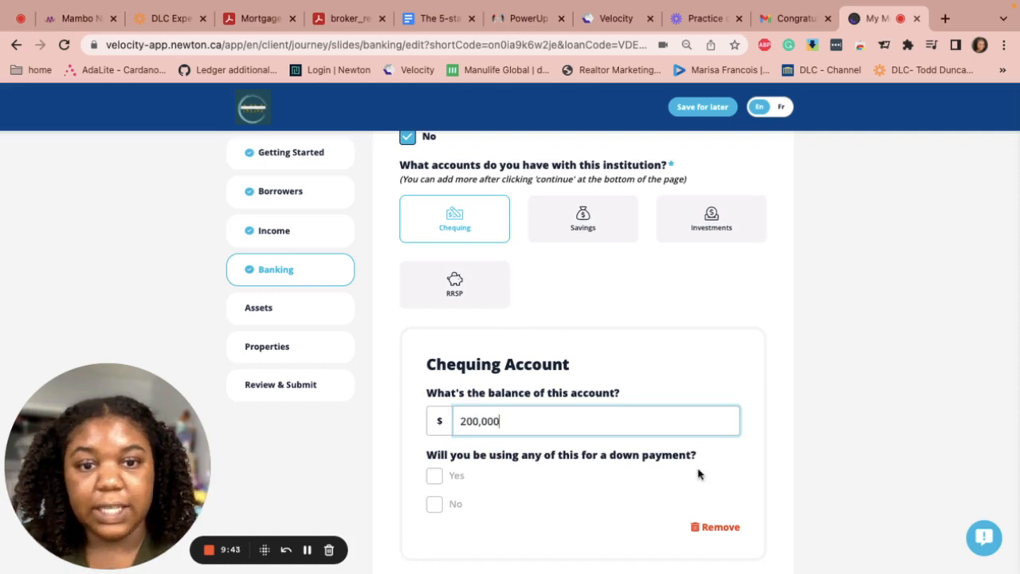
click(433, 475)
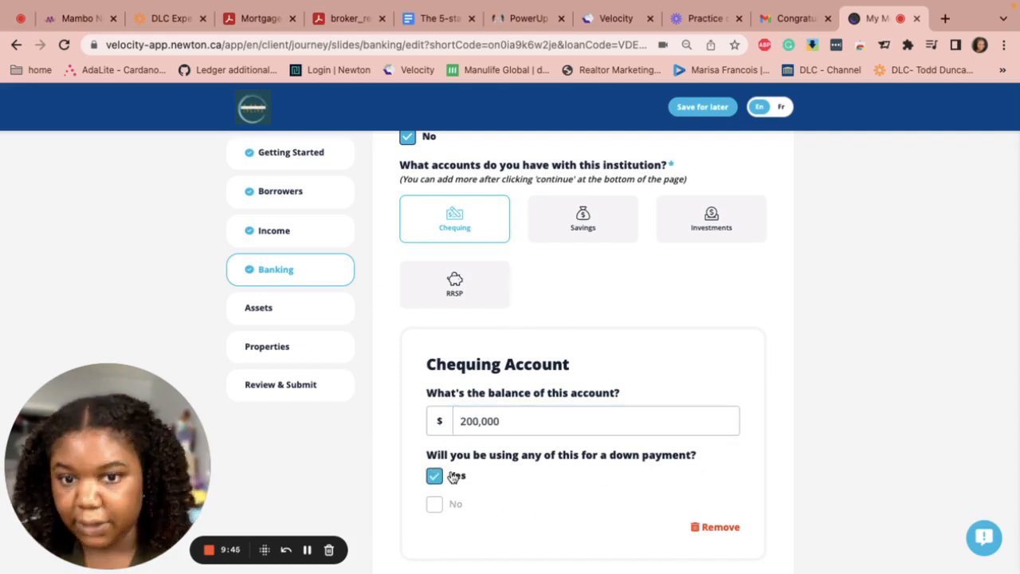
scroll(580, 489, down, 2)
click(713, 508)
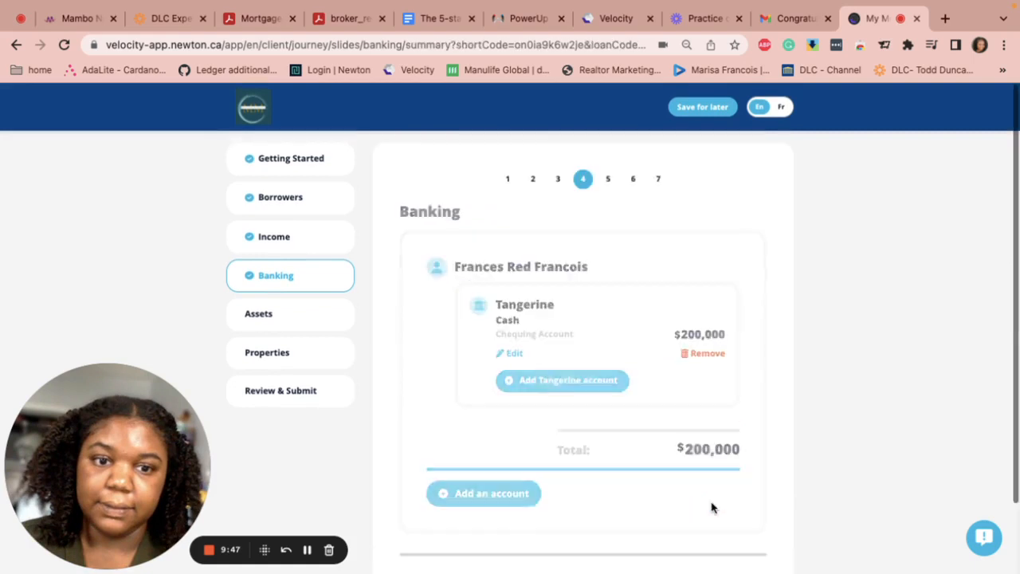
Continue from the Banking summary to the empty Assets step, step 5 of 7
scroll(506, 486, down, 1)
scroll(494, 480, down, 1)
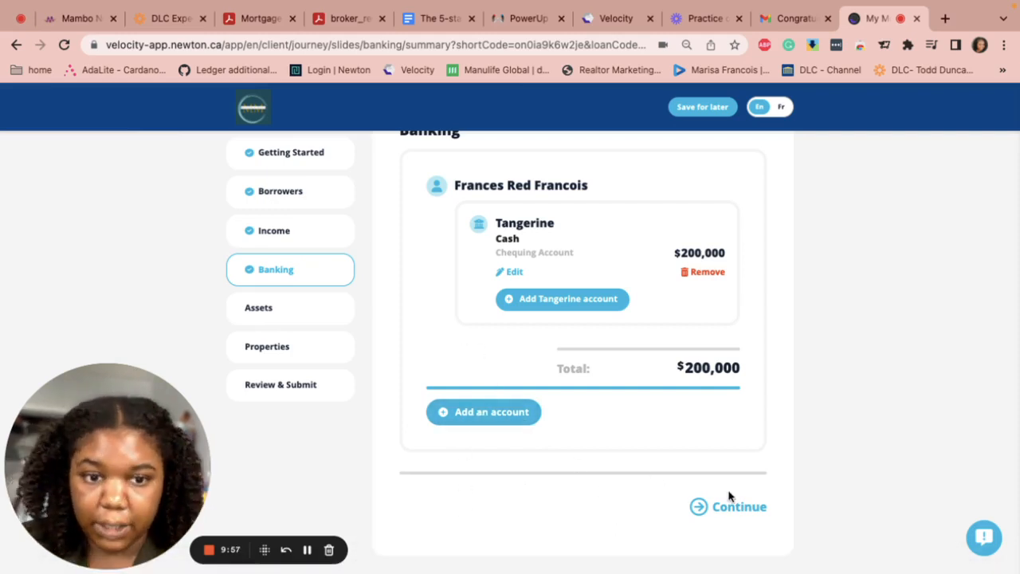
click(721, 510)
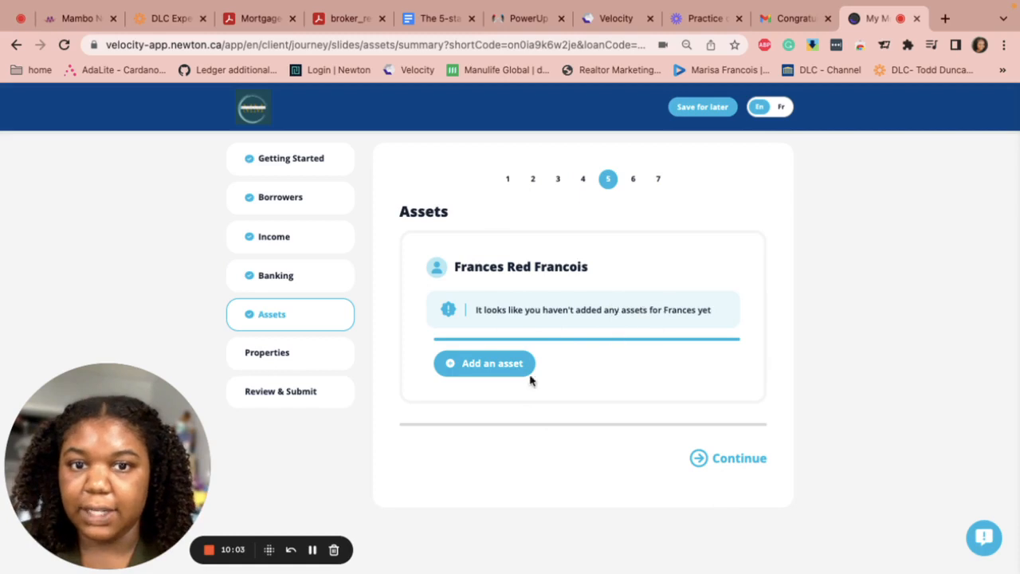
Add a Gift from family asset valued at $6,500
click(488, 366)
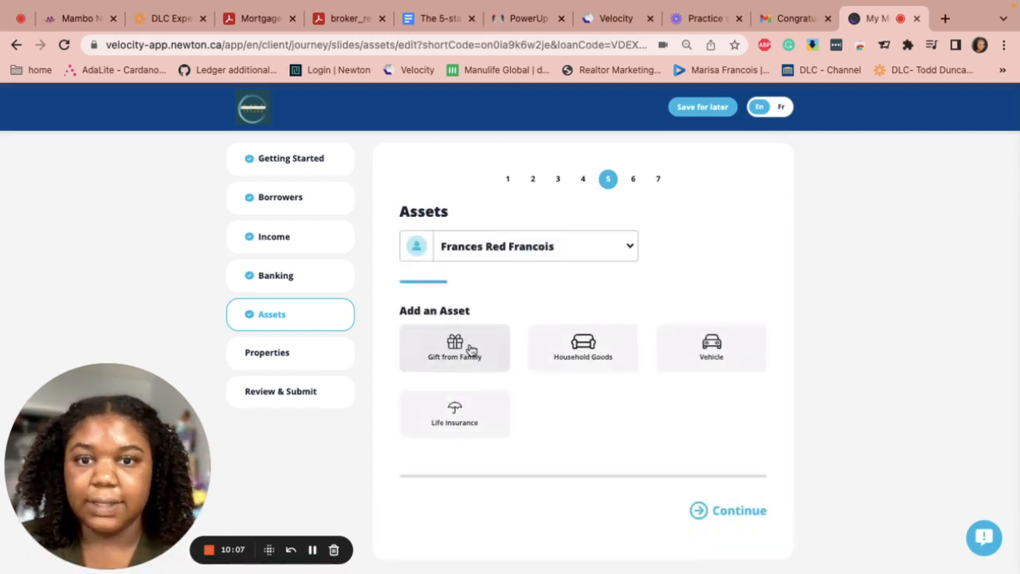
click(471, 350)
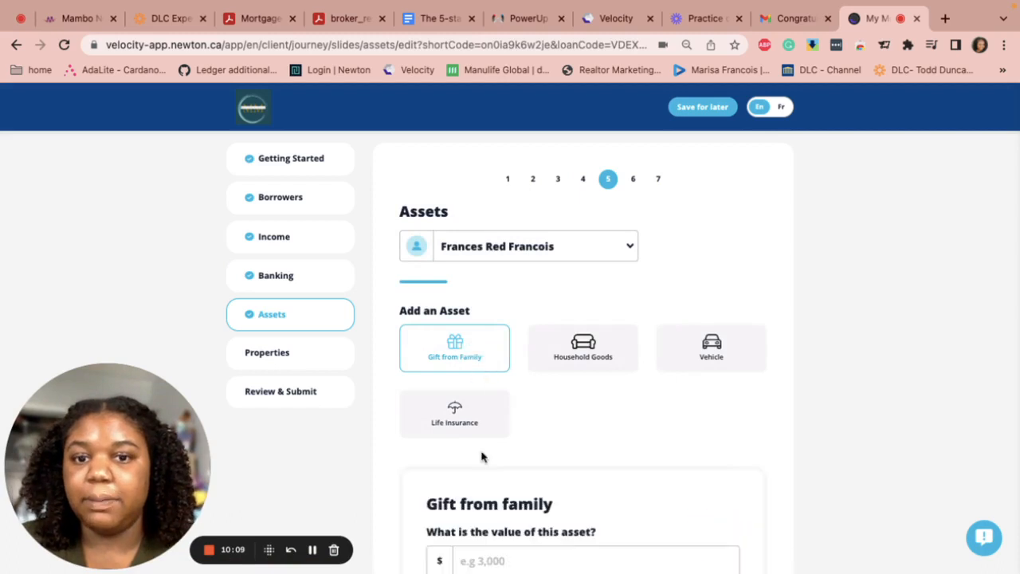
scroll(474, 382, down, 3)
click(490, 418)
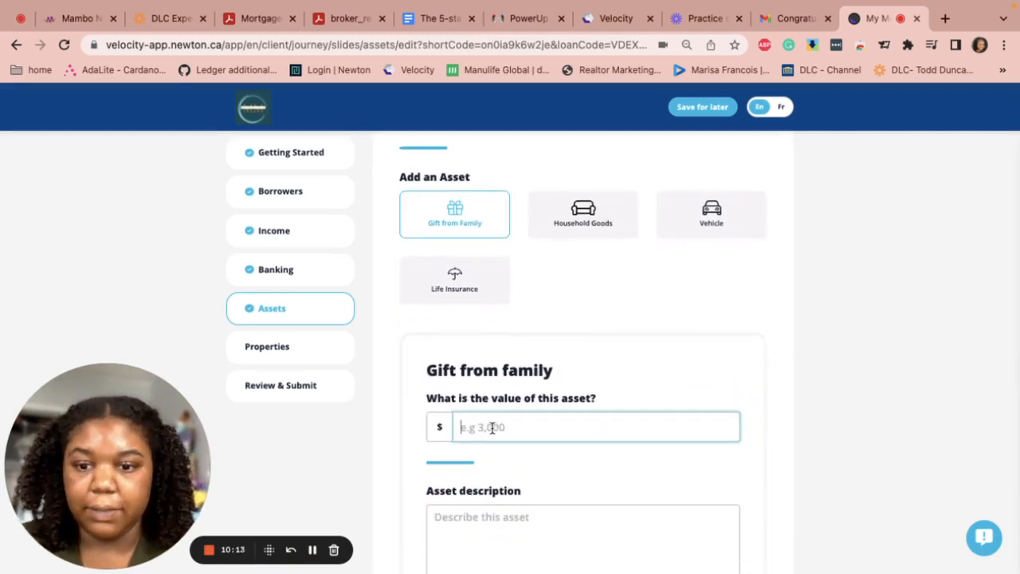
text(6)
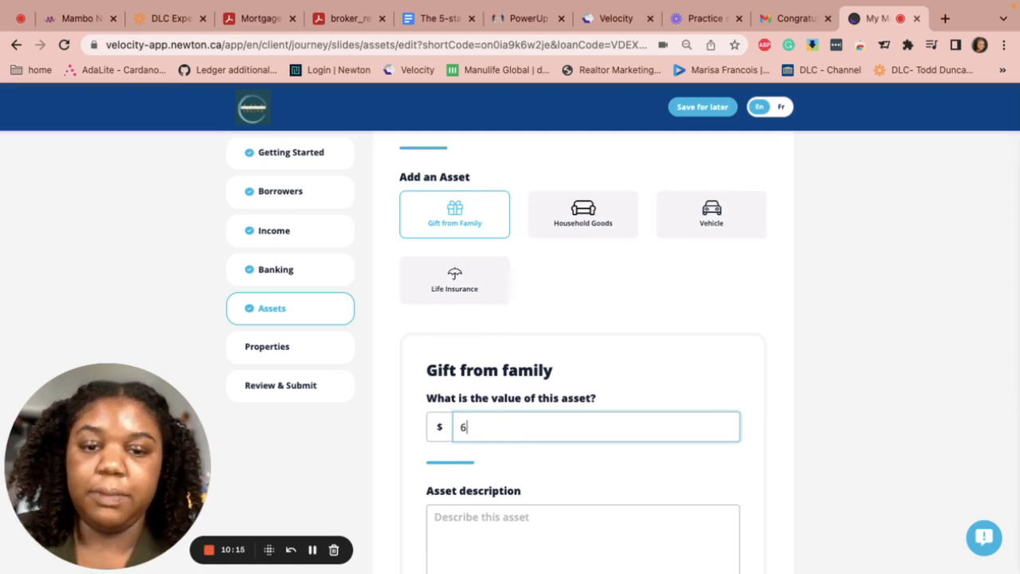
text(,500)
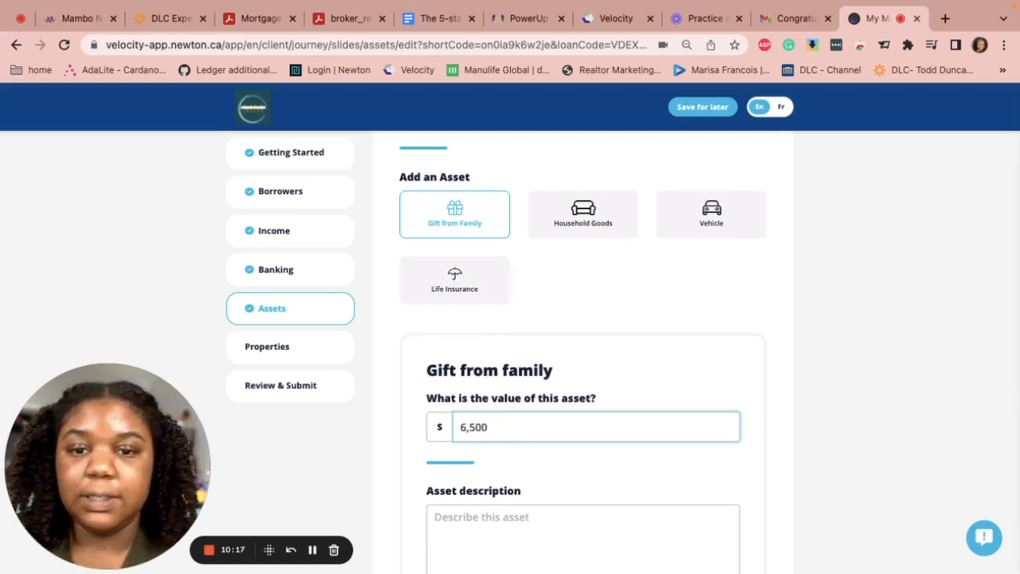
scroll(480, 475, down, 3)
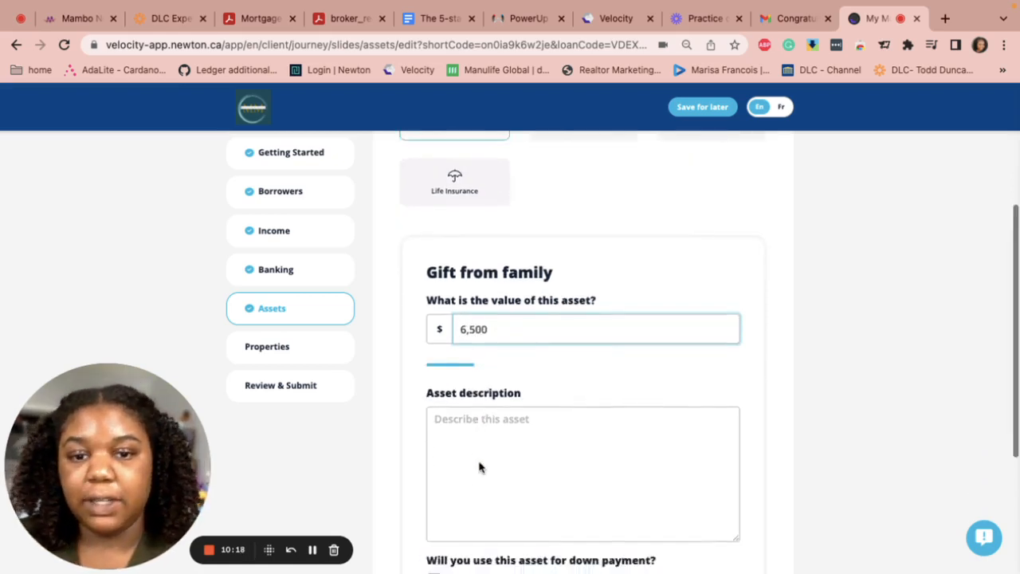
Describe the gift as 'gift from Grandparents', mark it for the down payment, and save it
click(484, 408)
text(gift fr)
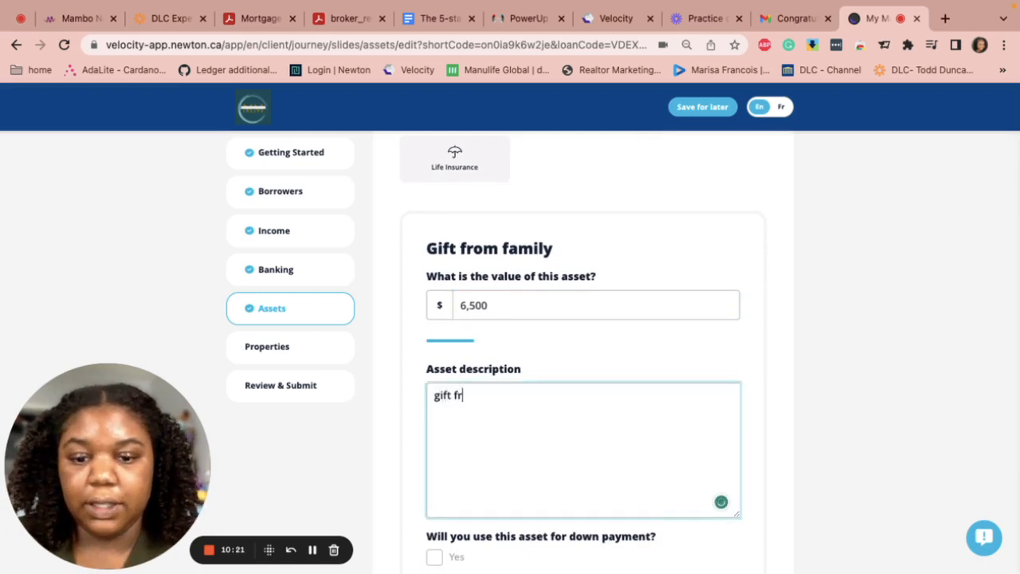
text(om )
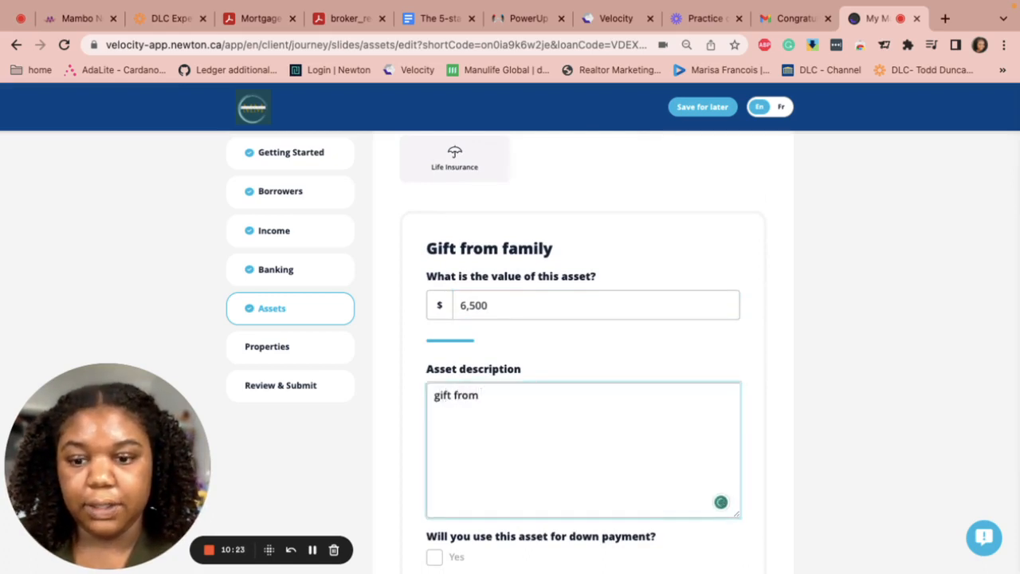
text(Grandpa)
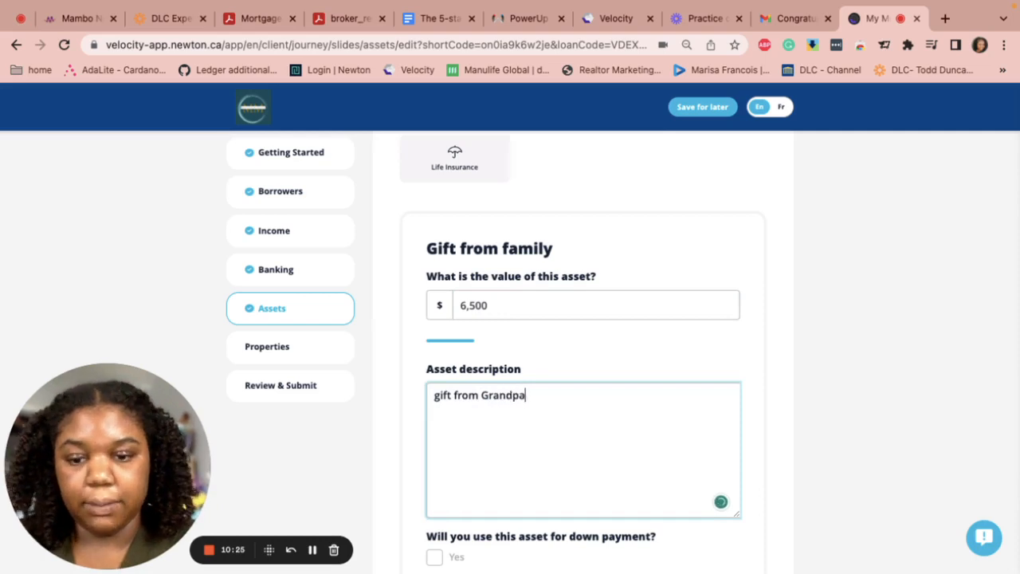
text(rents)
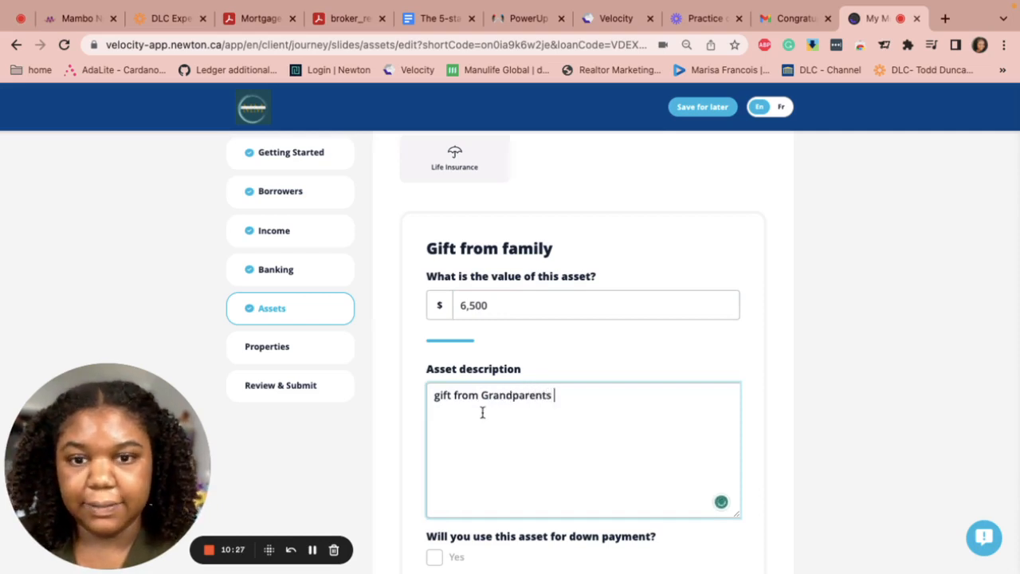
scroll(482, 412, down, 3)
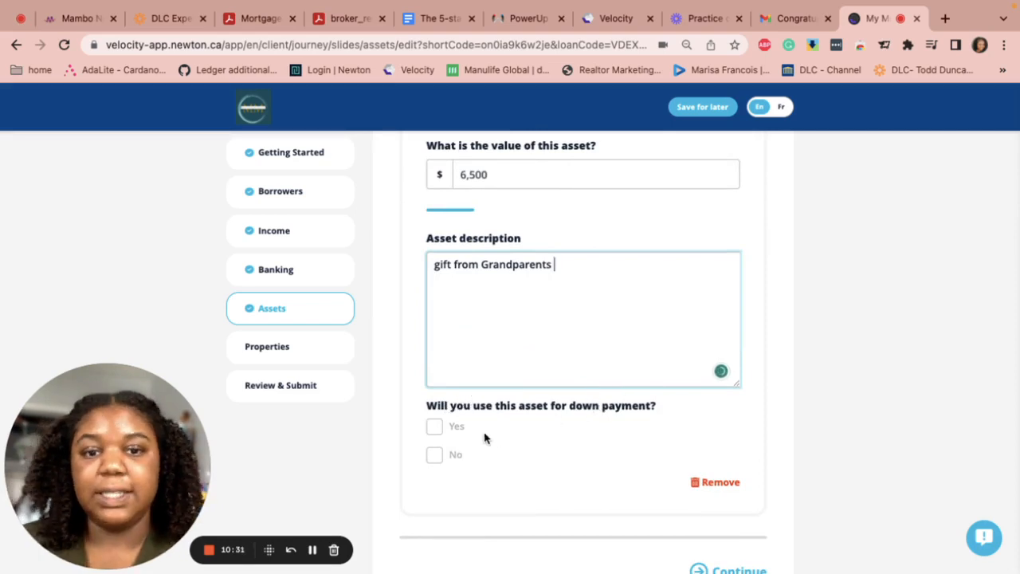
click(437, 430)
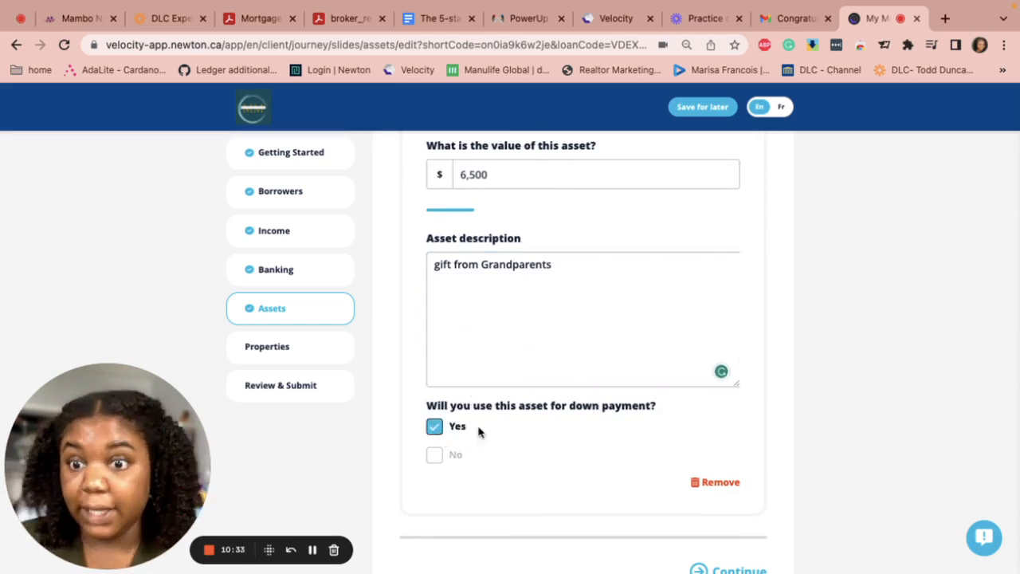
scroll(676, 524, down, 2)
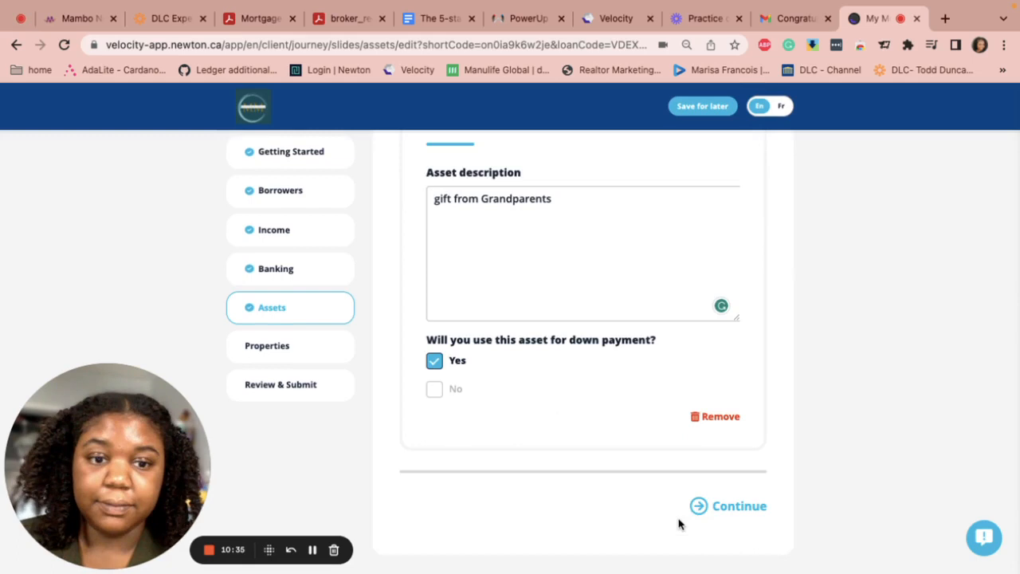
click(724, 510)
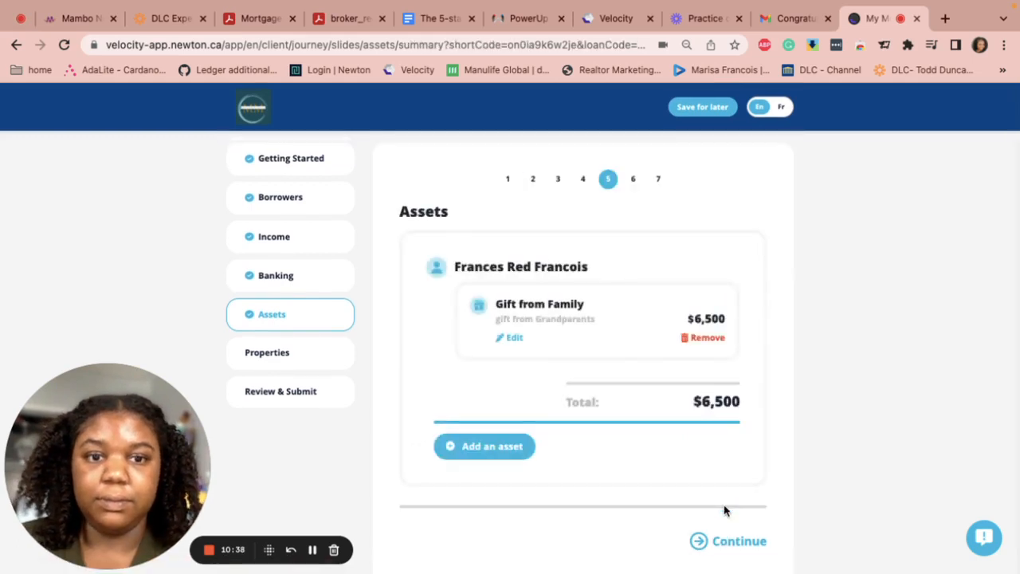
Add a Vehicle asset worth $8,000 with a paid-off 2014 Hyundai description
click(483, 447)
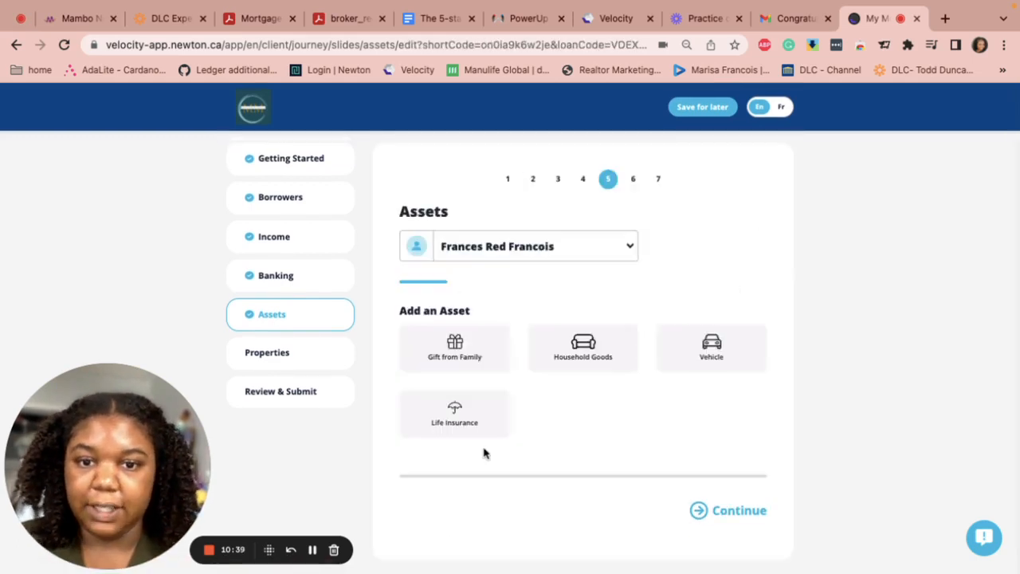
click(720, 359)
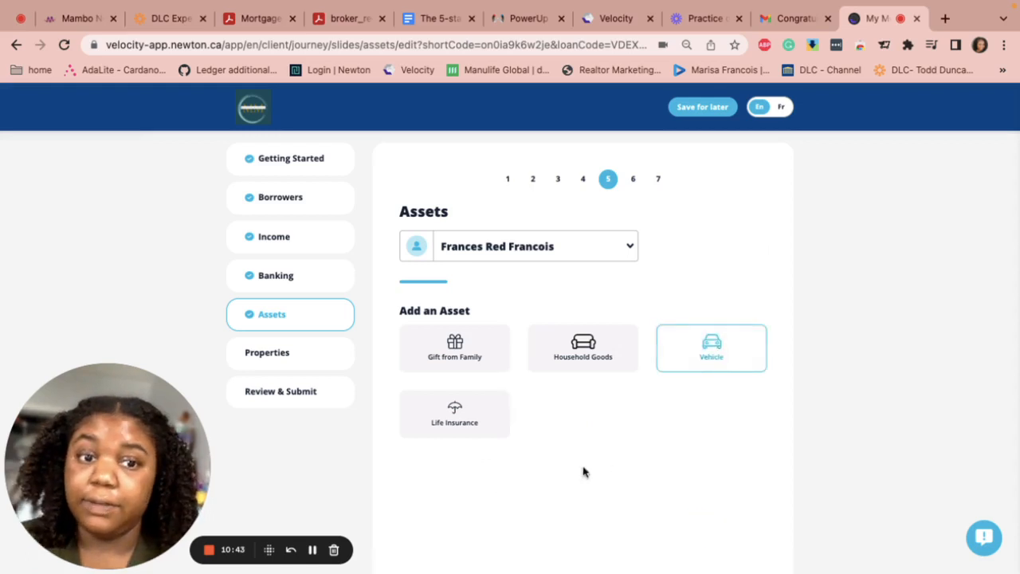
scroll(403, 435, down, 2)
click(498, 420)
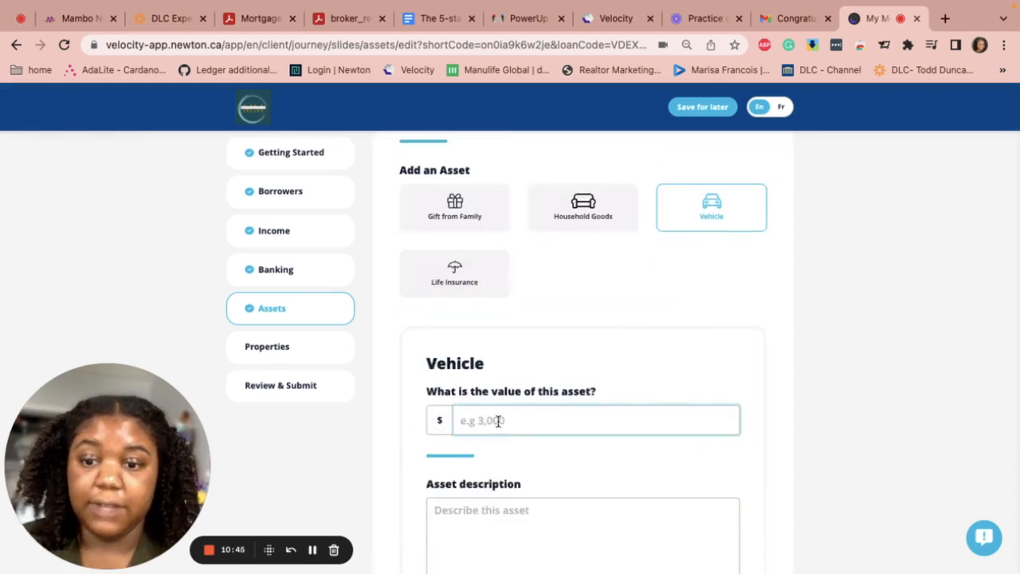
text(8)
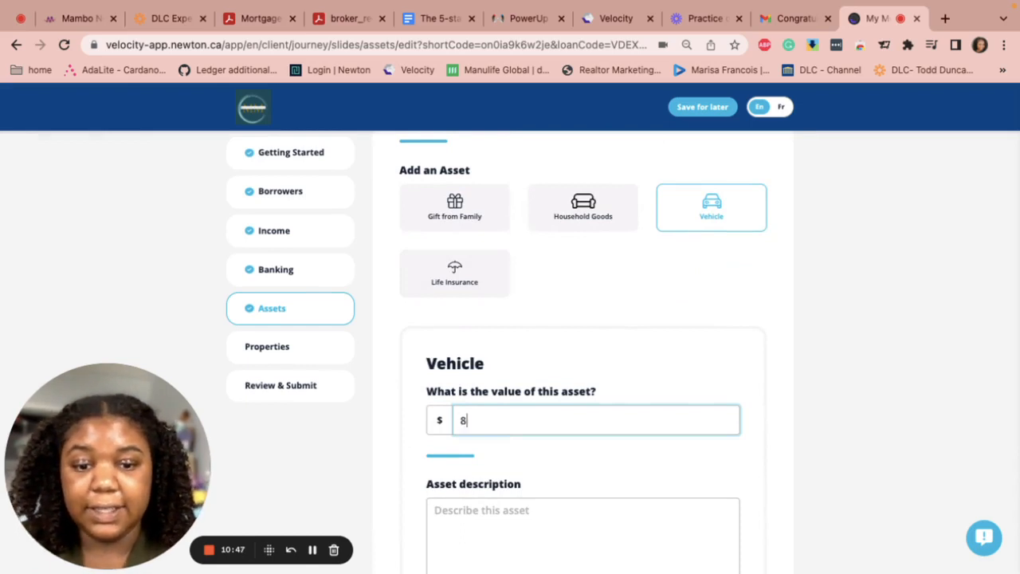
text(,000)
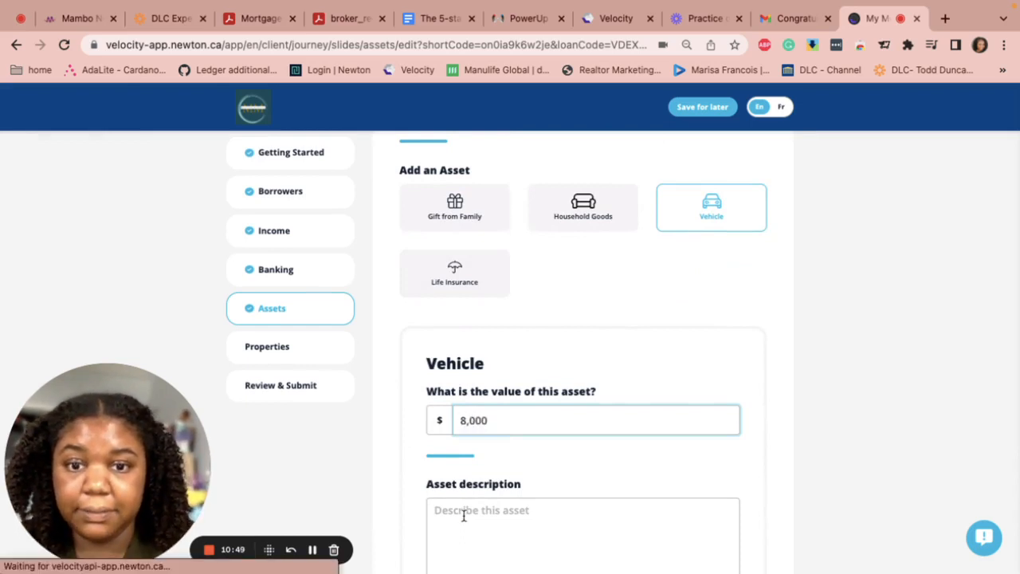
click(463, 515)
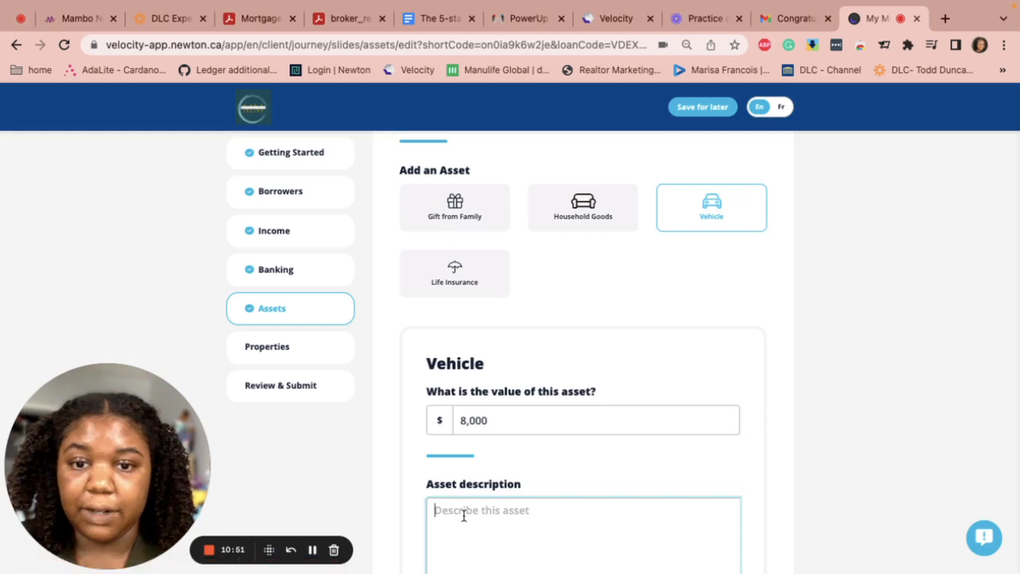
text(Paid off)
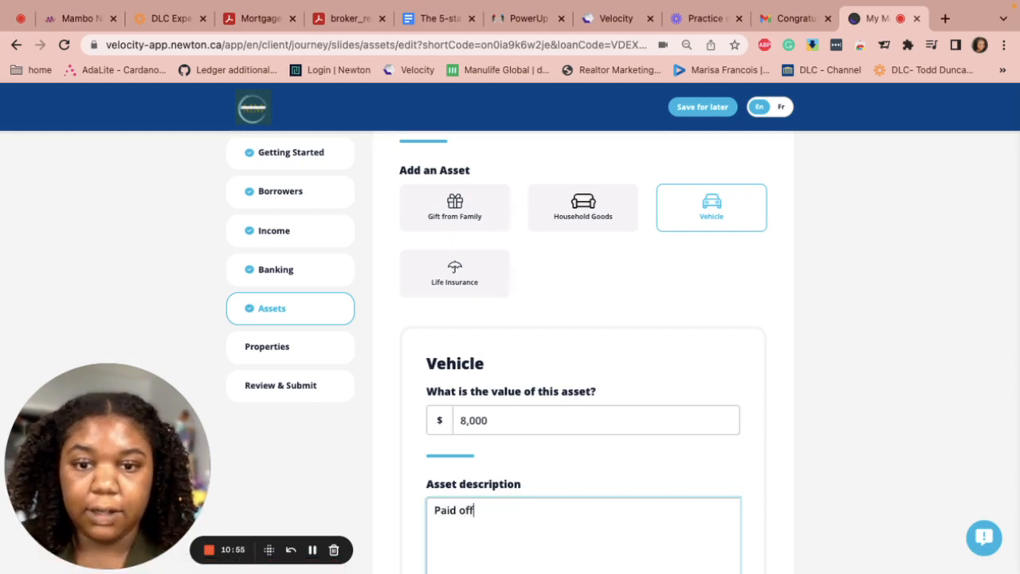
text( Hyund)
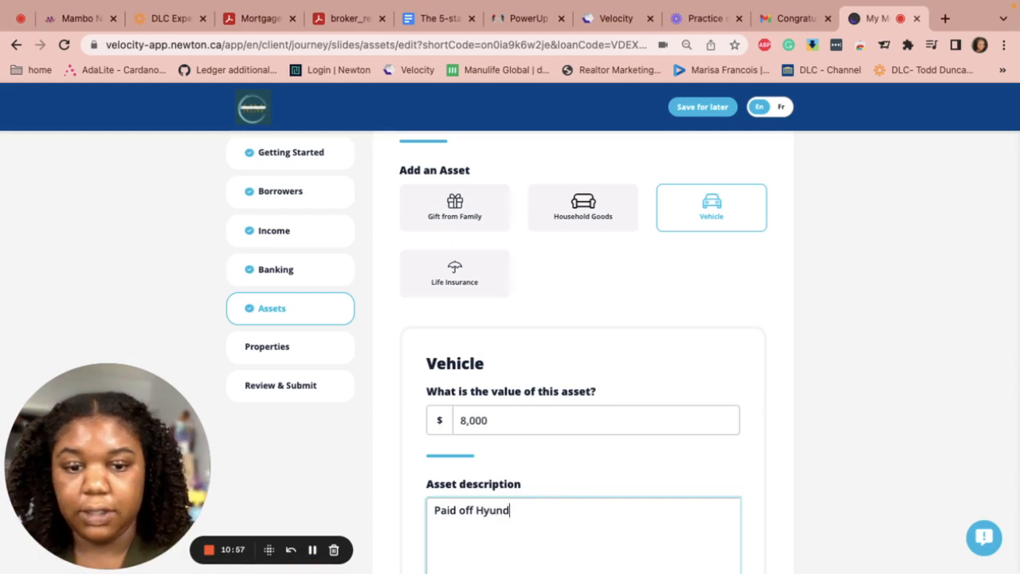
text(ial 20)
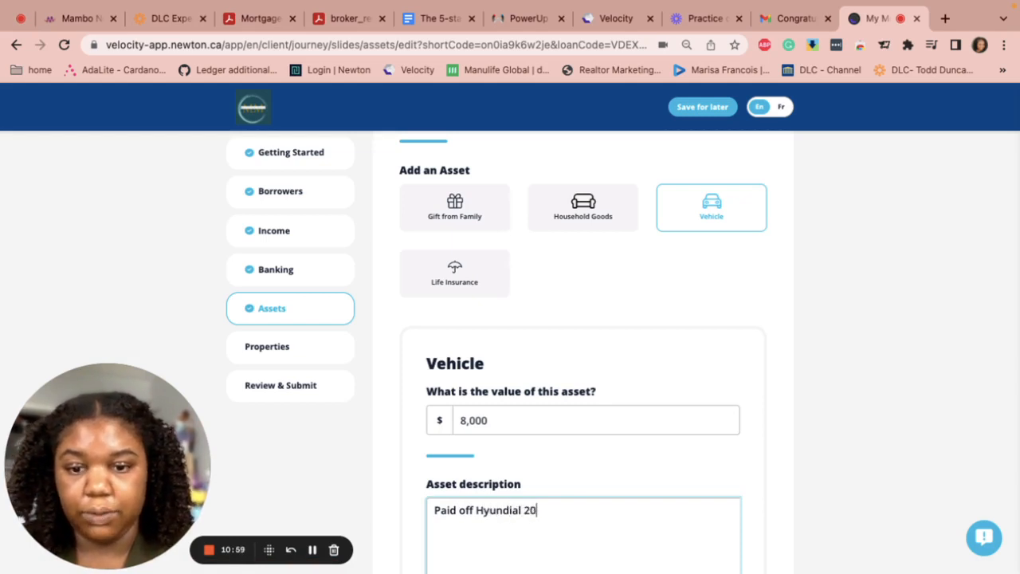
text(14)
Correct the description to 'Paid off Hyundai 2014', save the vehicle, and continue to Properties
scroll(517, 446, down, 2)
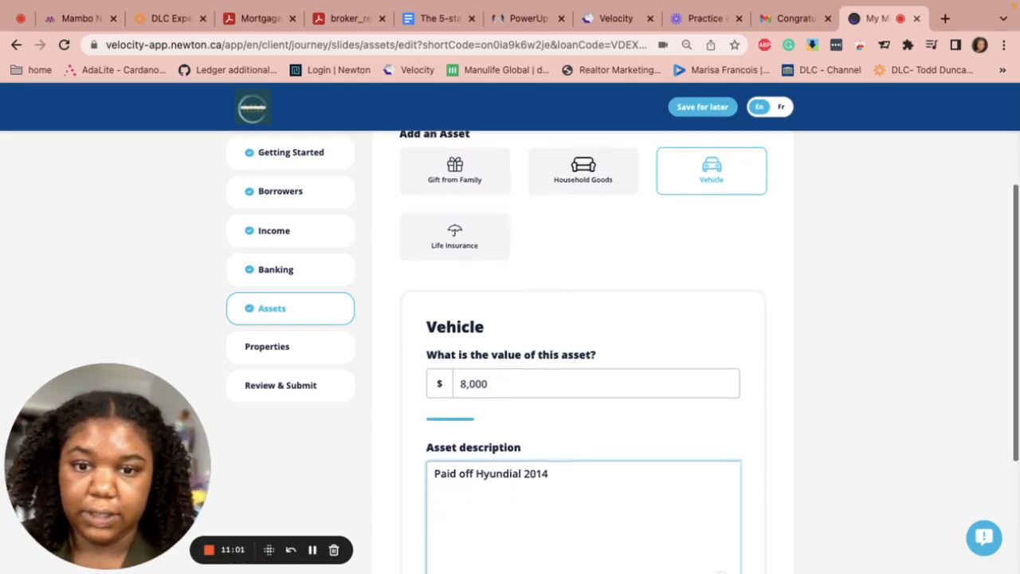
click(525, 456)
key(BackSpace)
key(BackSpace)
key(BackSpace)
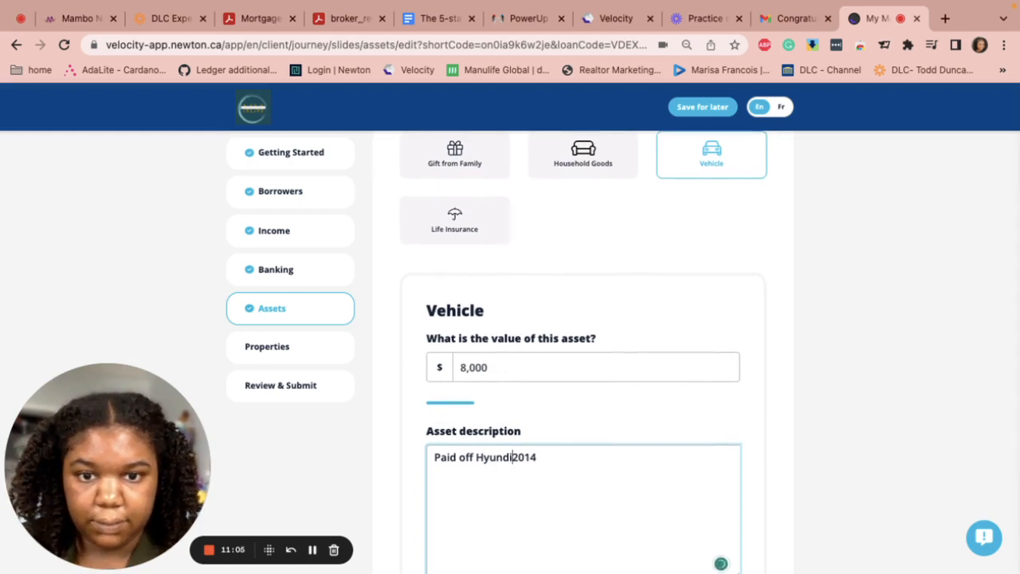
key(BackSpace)
text(ai)
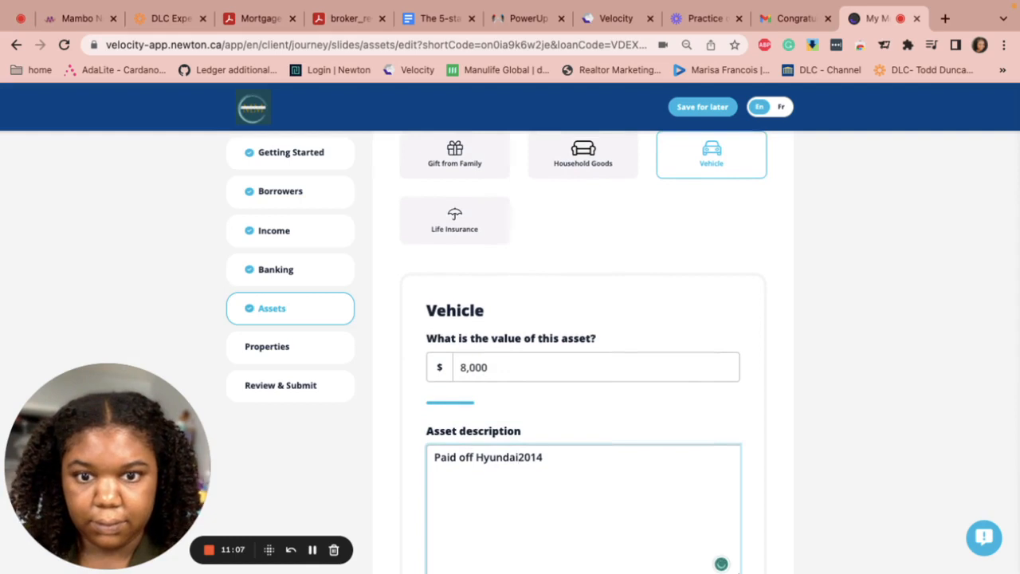
scroll(635, 446, down, 1)
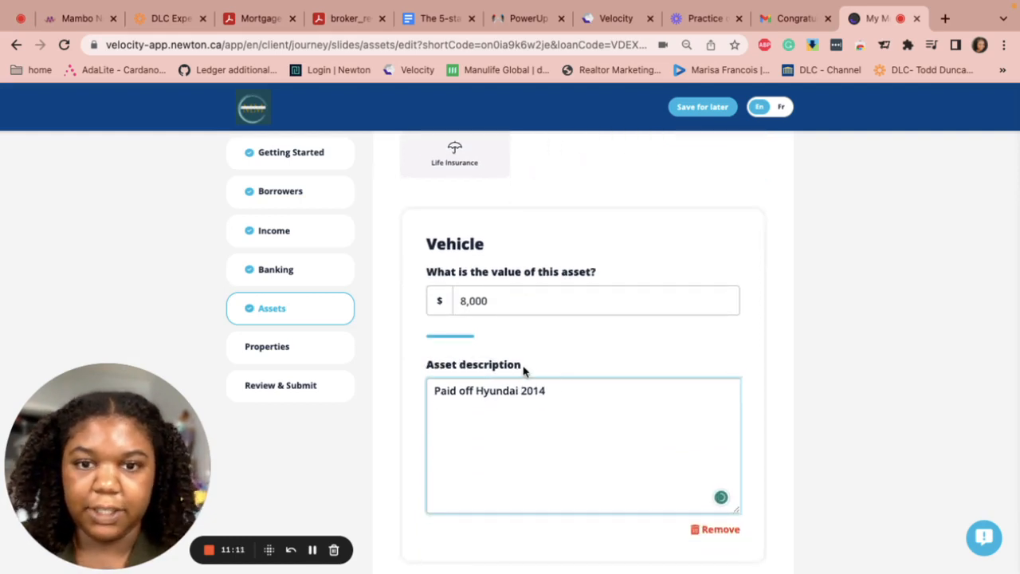
click(555, 399)
scroll(556, 399, down, 3)
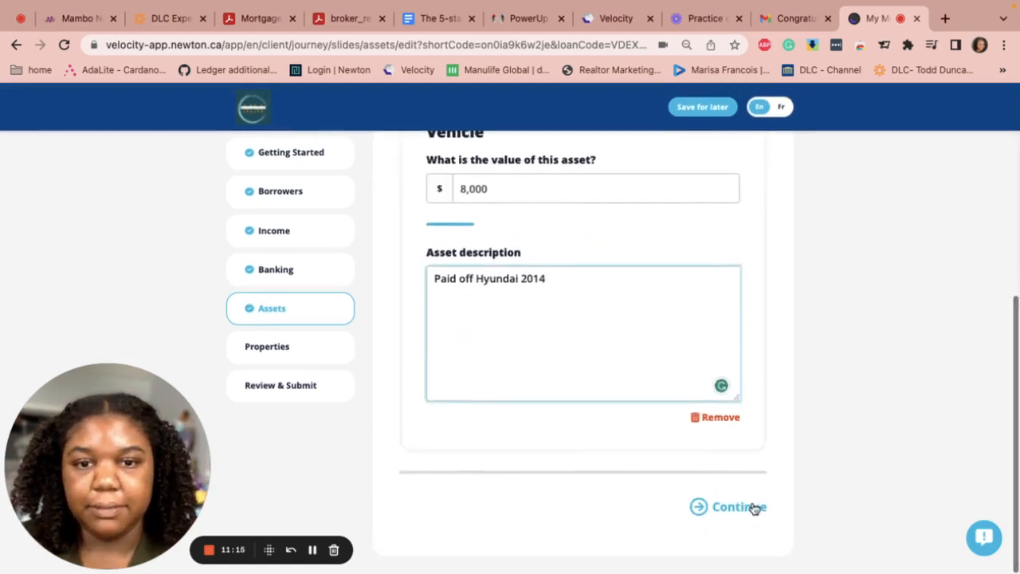
click(737, 515)
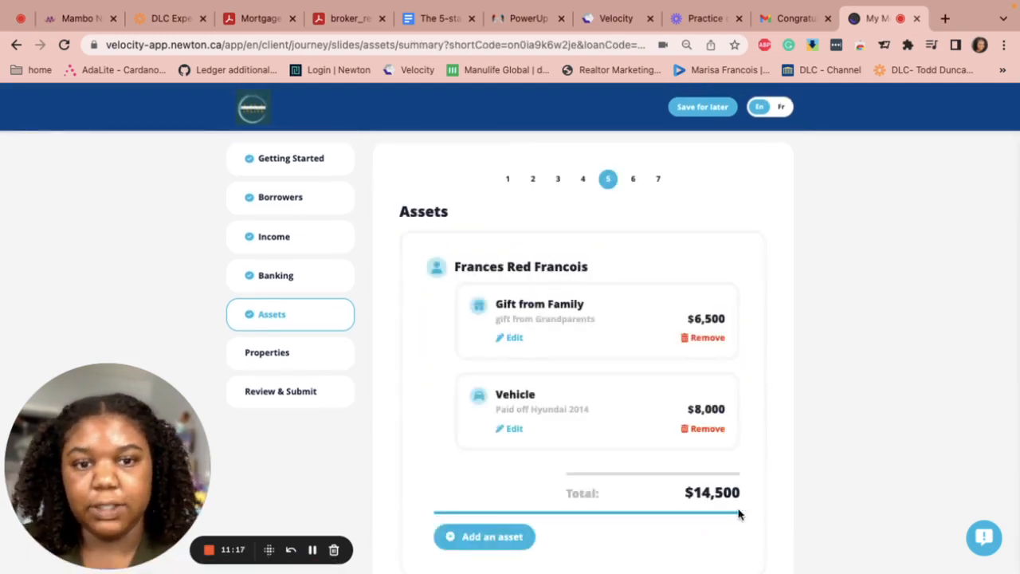
scroll(662, 547, down, 3)
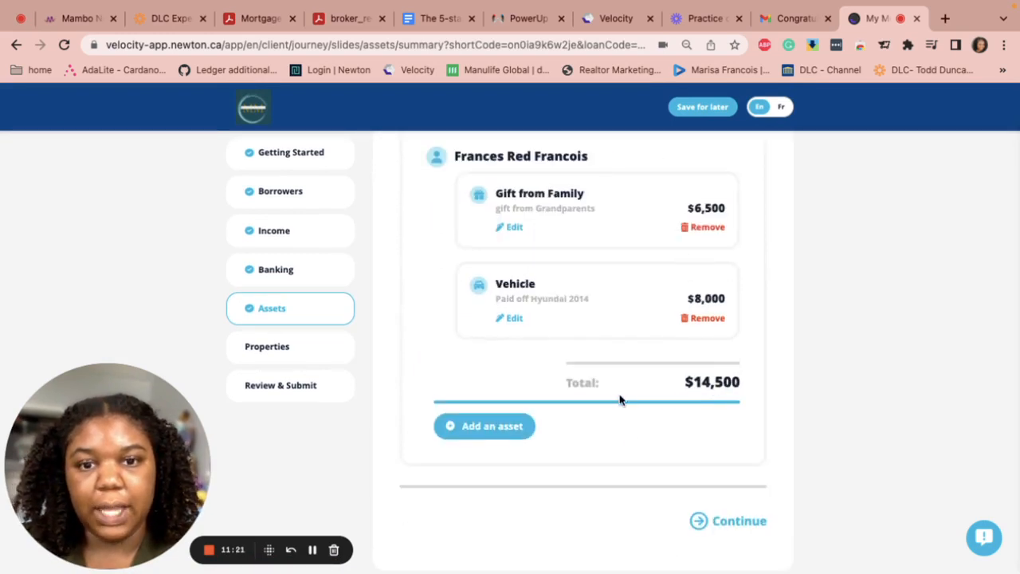
click(737, 522)
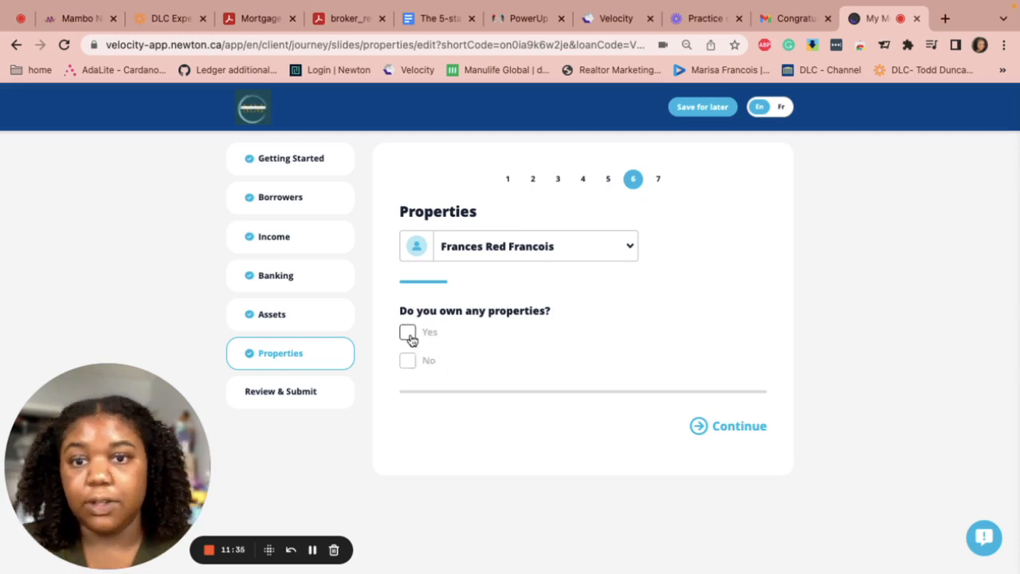
Answer No to 'Do you own any properties?' and save, leaving no properties listed
click(409, 338)
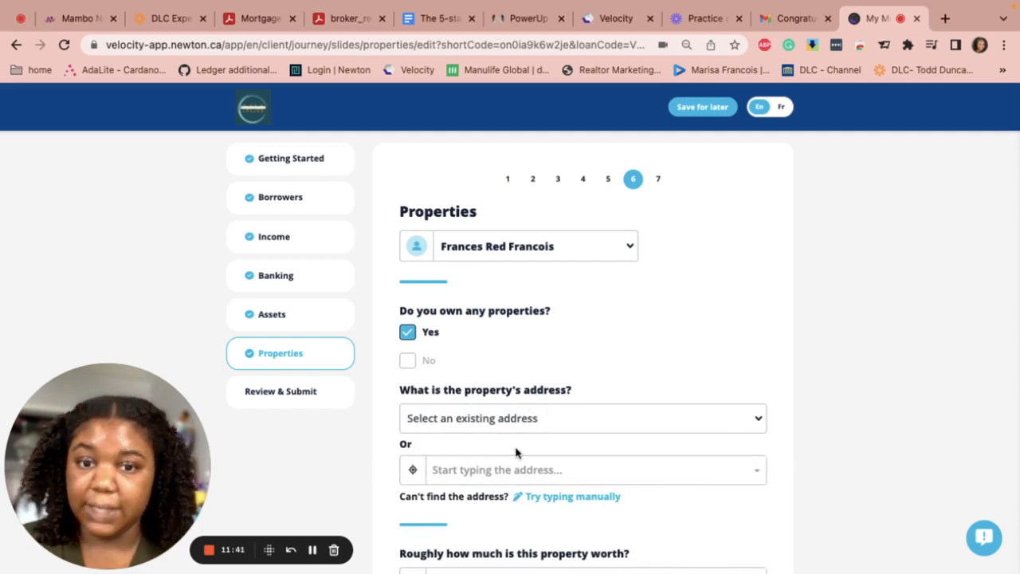
scroll(526, 434, down, 3)
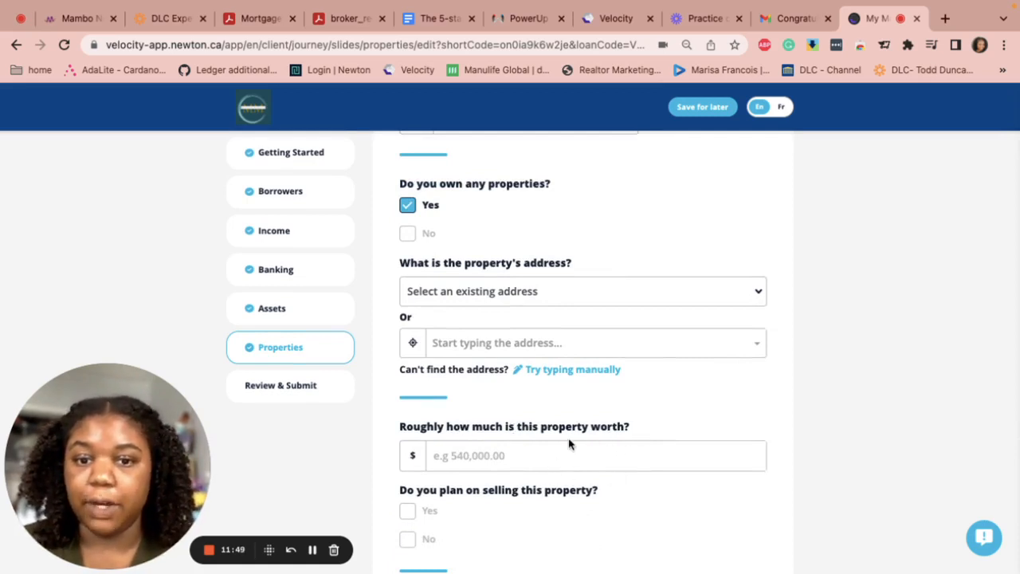
scroll(568, 444, down, 2)
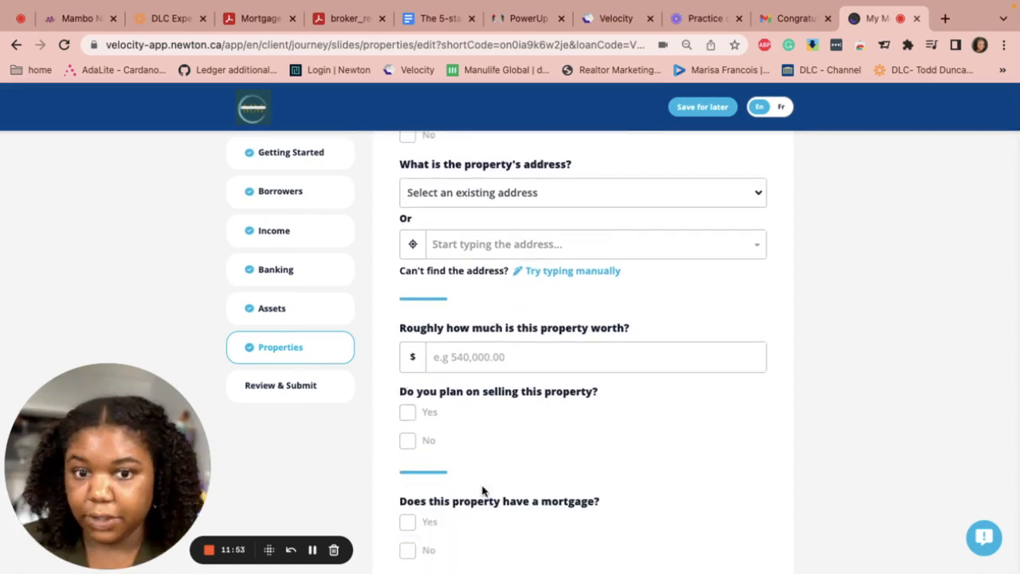
scroll(501, 500, down, 2)
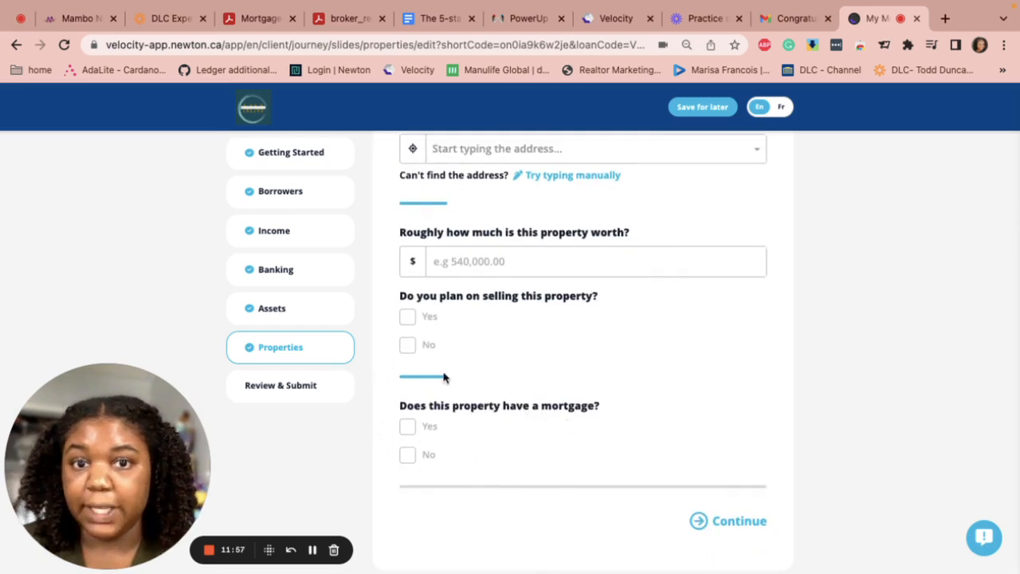
scroll(432, 421, up, 5)
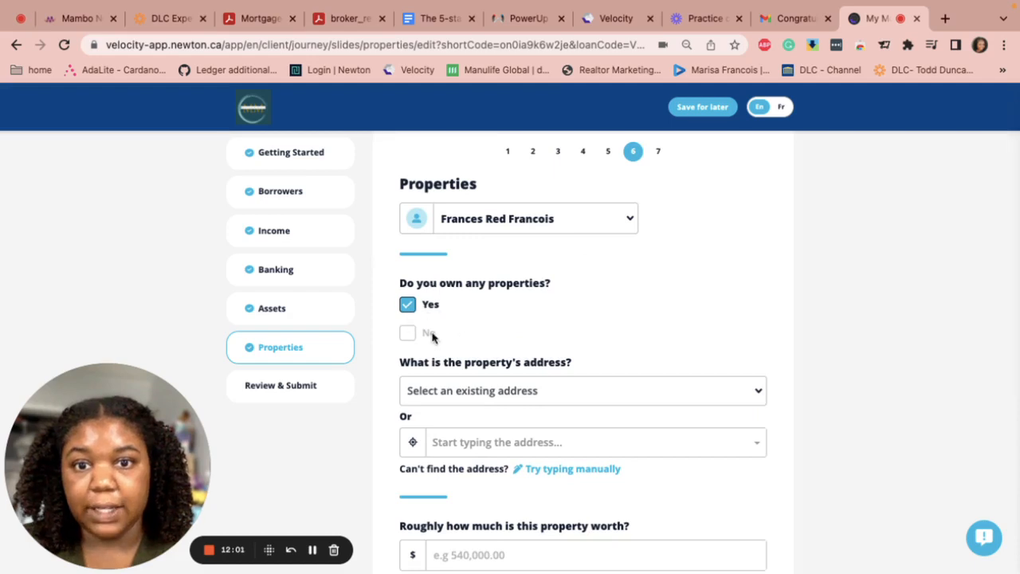
click(406, 333)
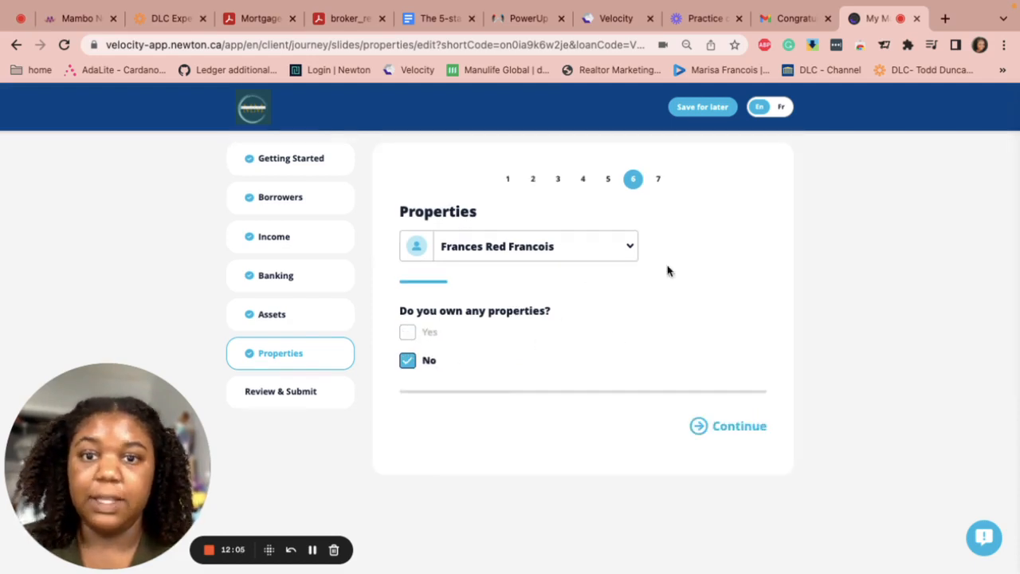
click(738, 430)
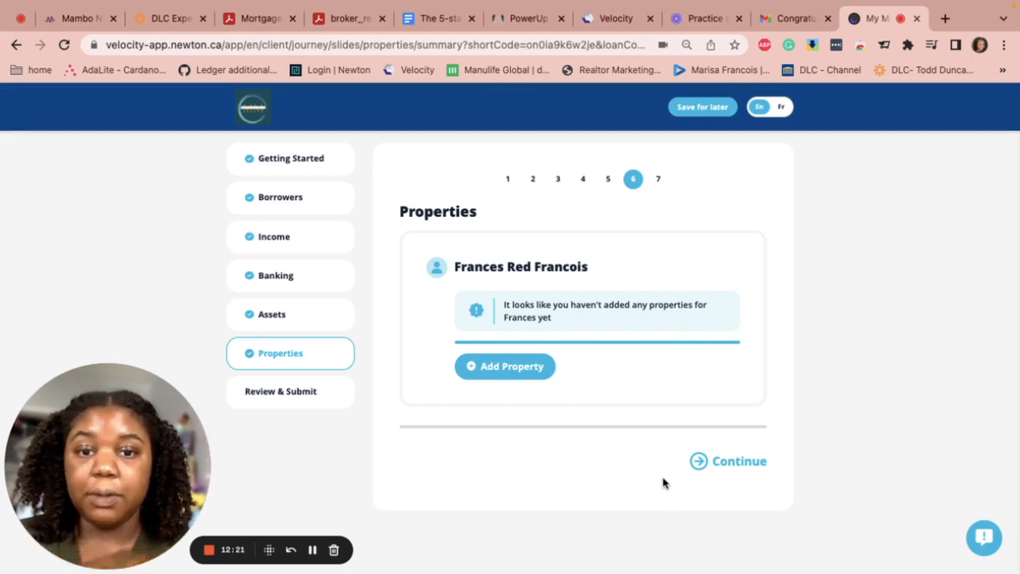
click(735, 465)
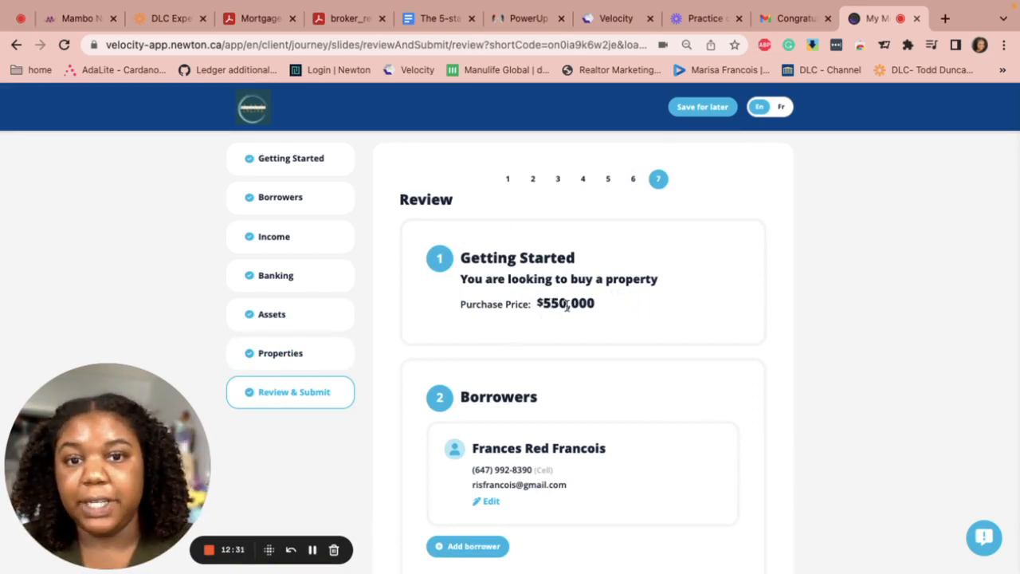
scroll(499, 370, down, 1)
scroll(499, 370, down, 5)
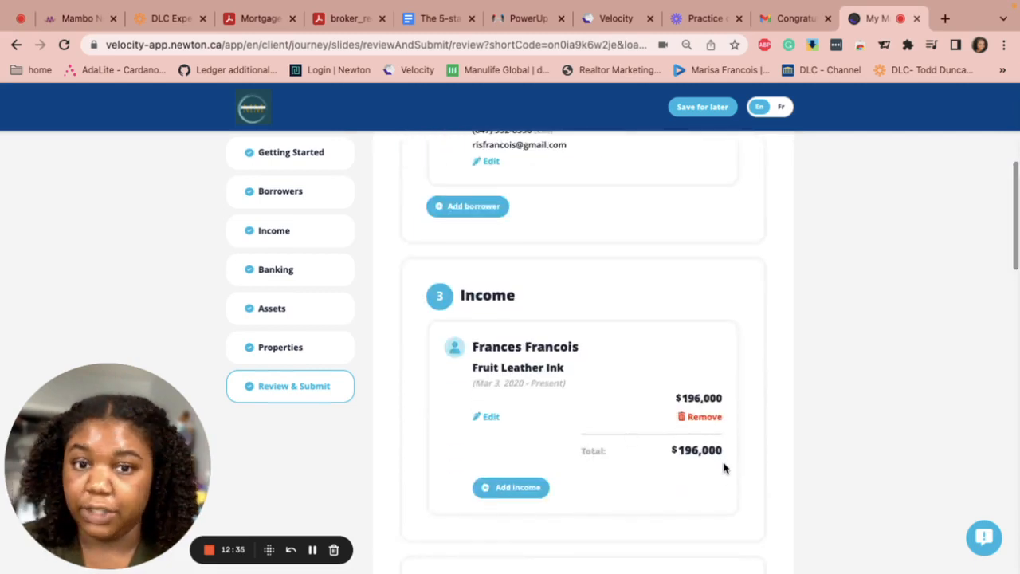
scroll(569, 418, down, 3)
scroll(569, 418, down, 3)
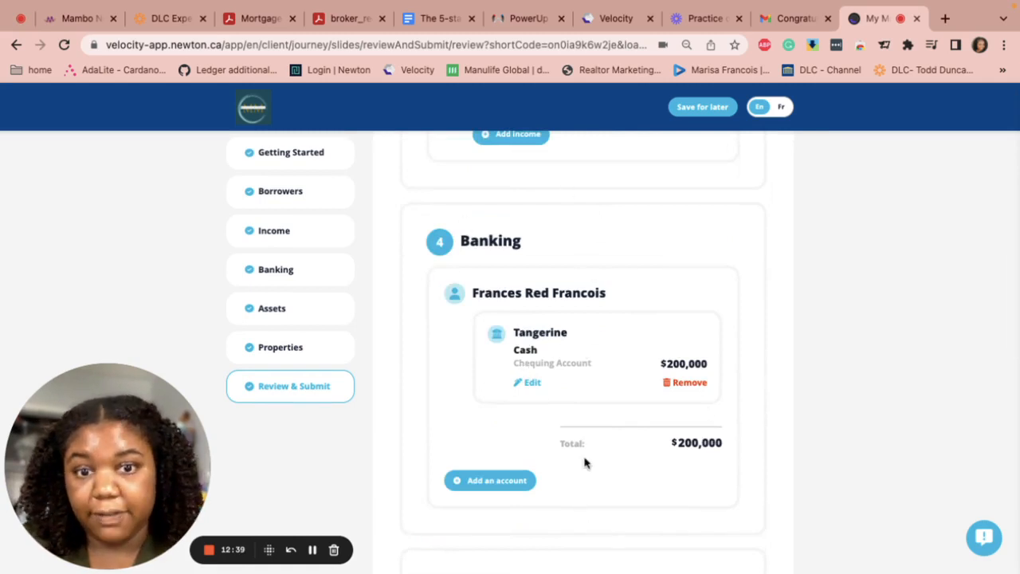
scroll(585, 462, down, 5)
scroll(547, 406, down, 5)
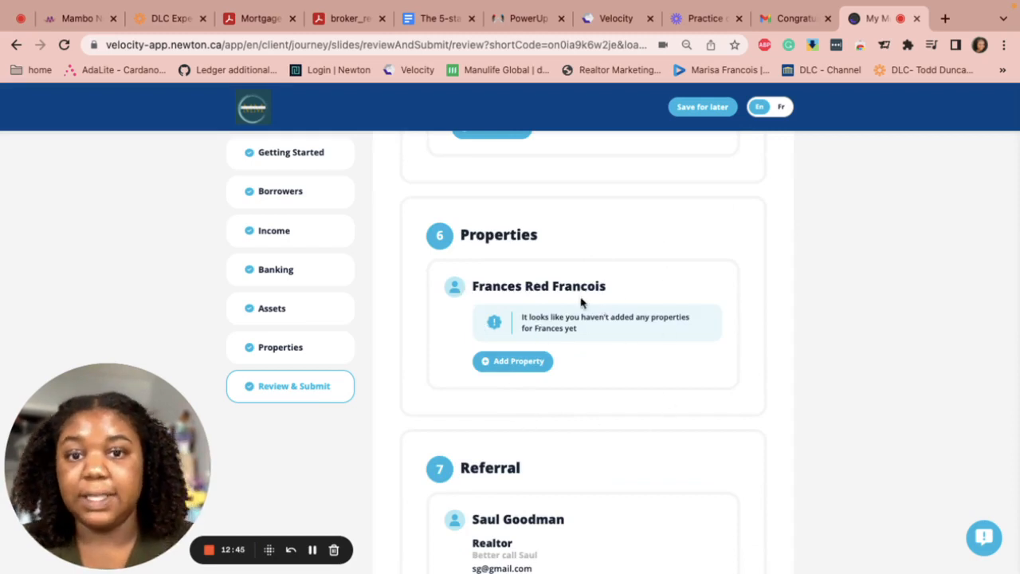
scroll(622, 341, down, 2)
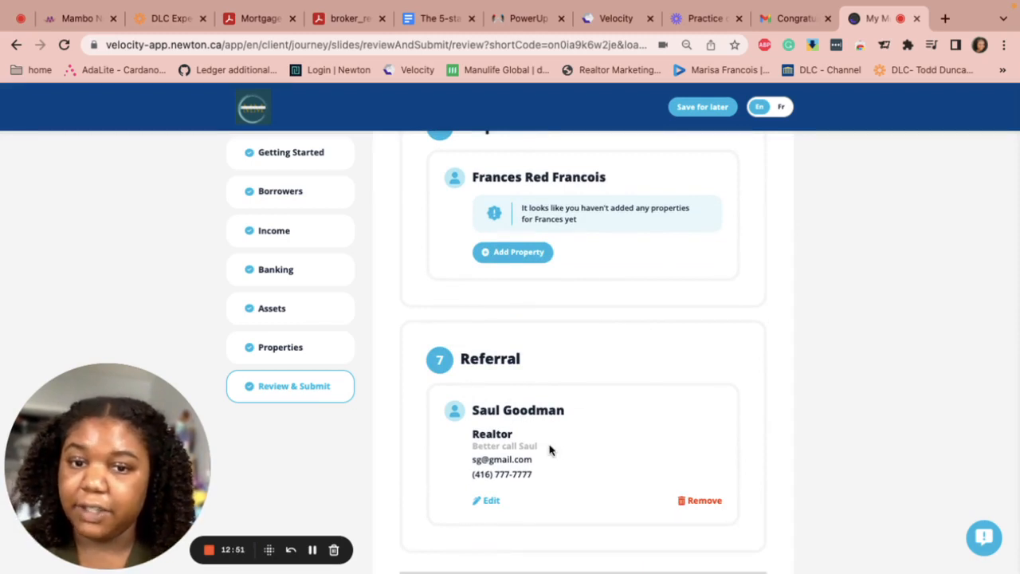
scroll(519, 470, down, 2)
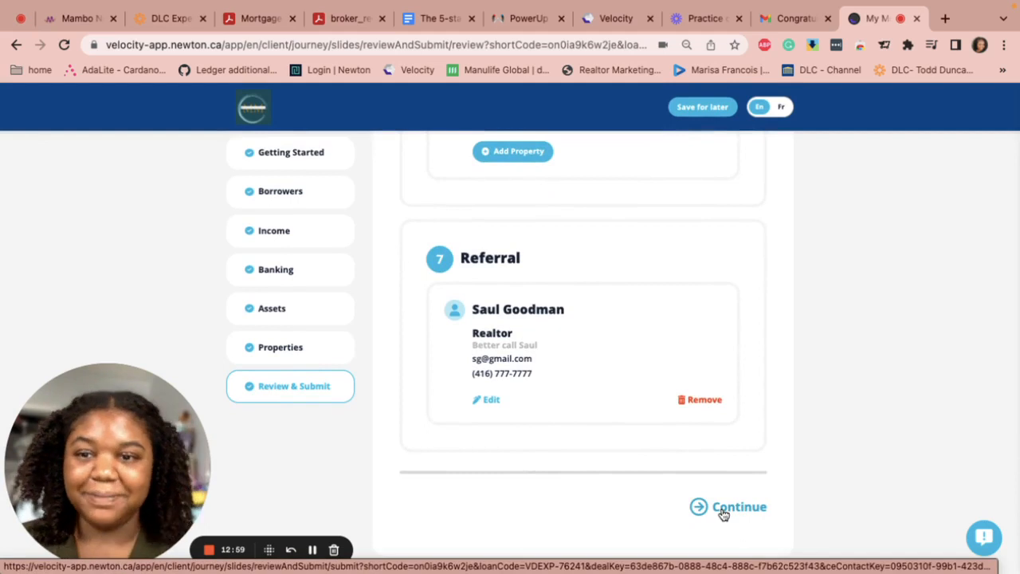
On the Submit step, add notes 'I have okay credit, pull report' and 'looking for alternative lending'
click(722, 514)
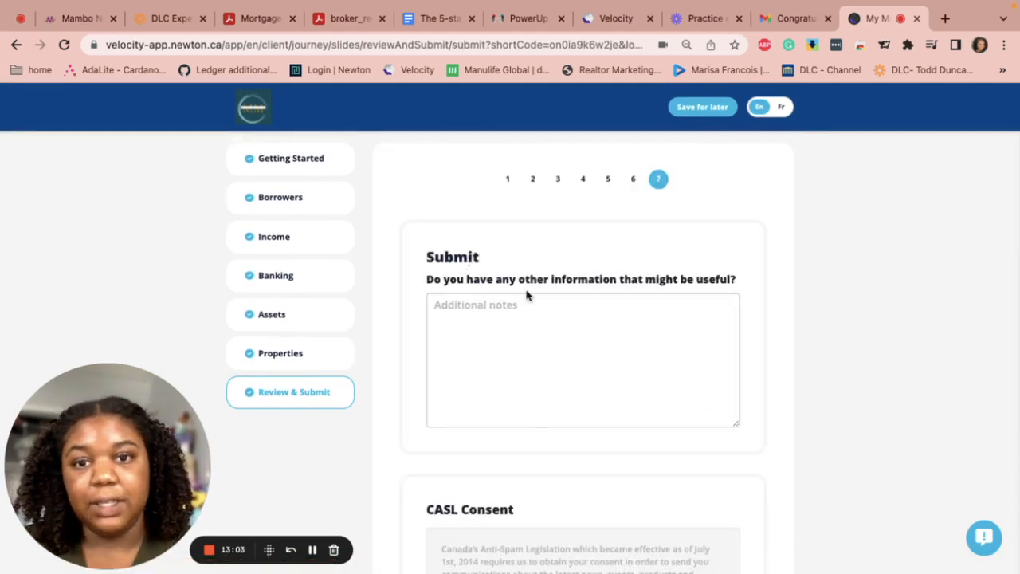
click(572, 329)
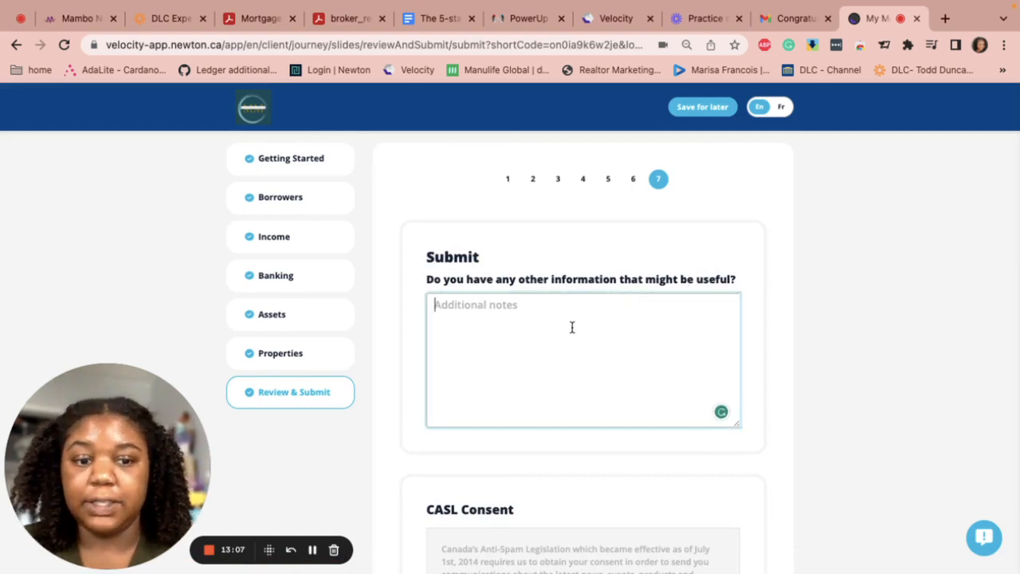
text(- I have)
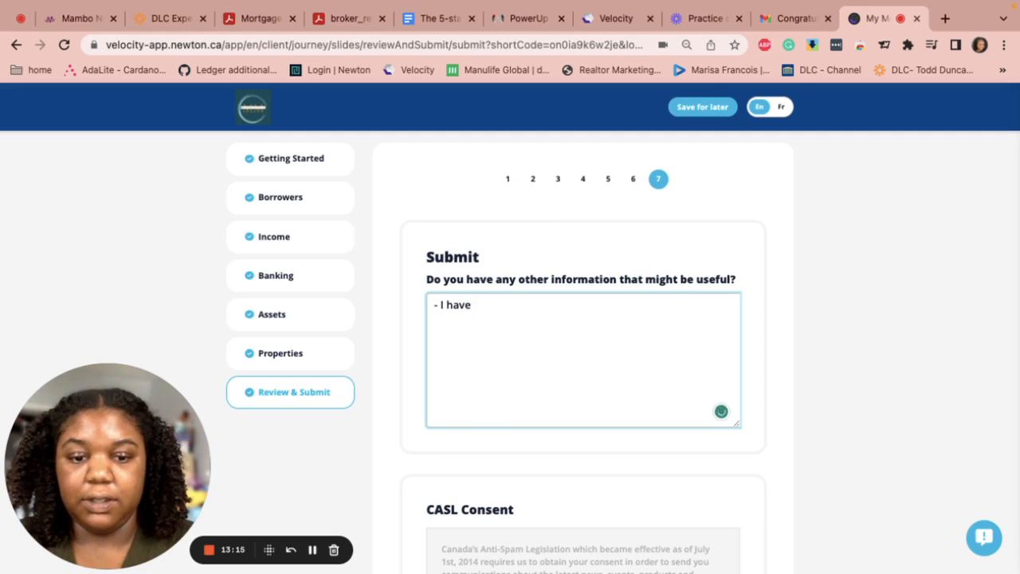
text(redit,)
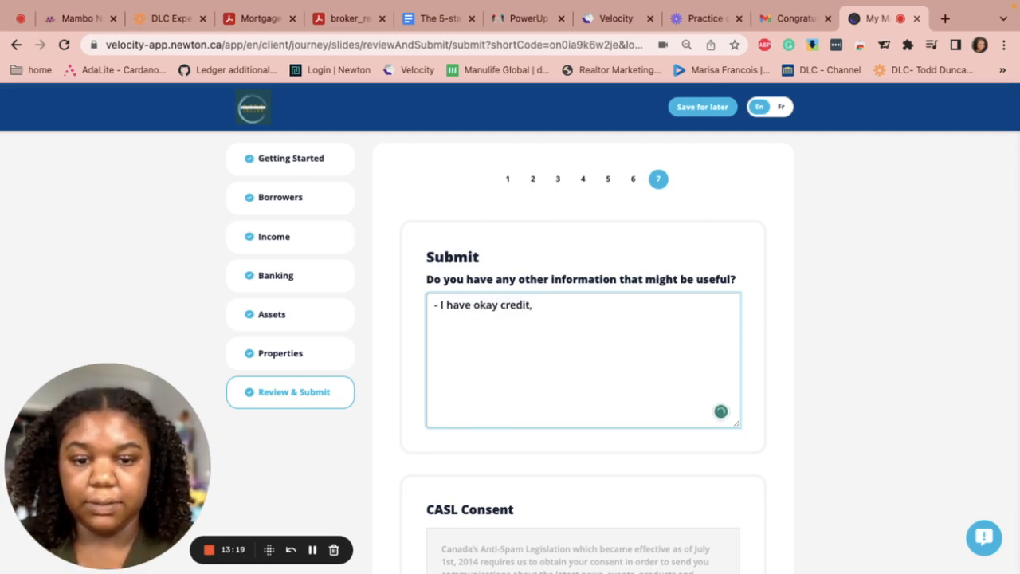
text( pull report)
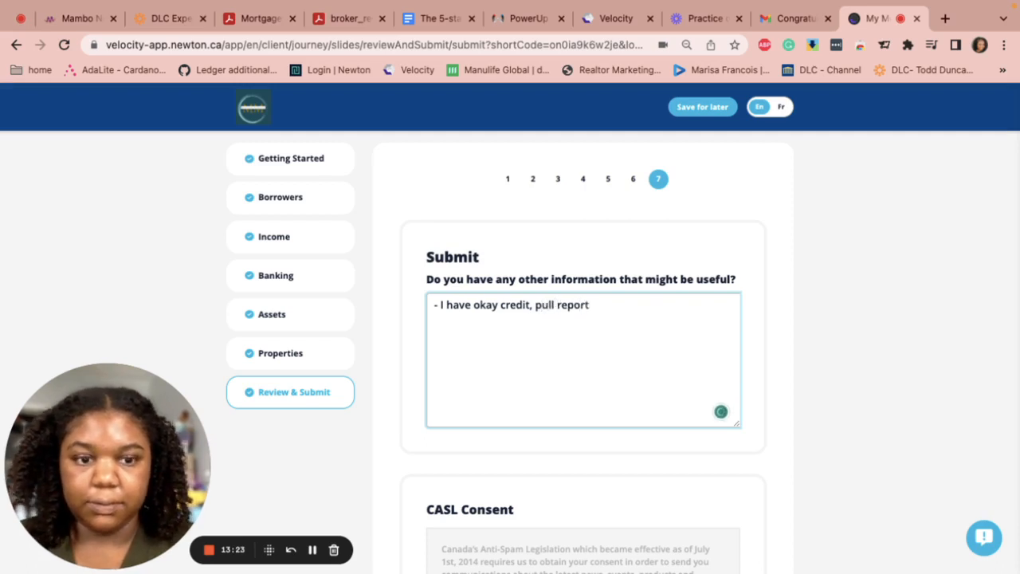
key(Return)
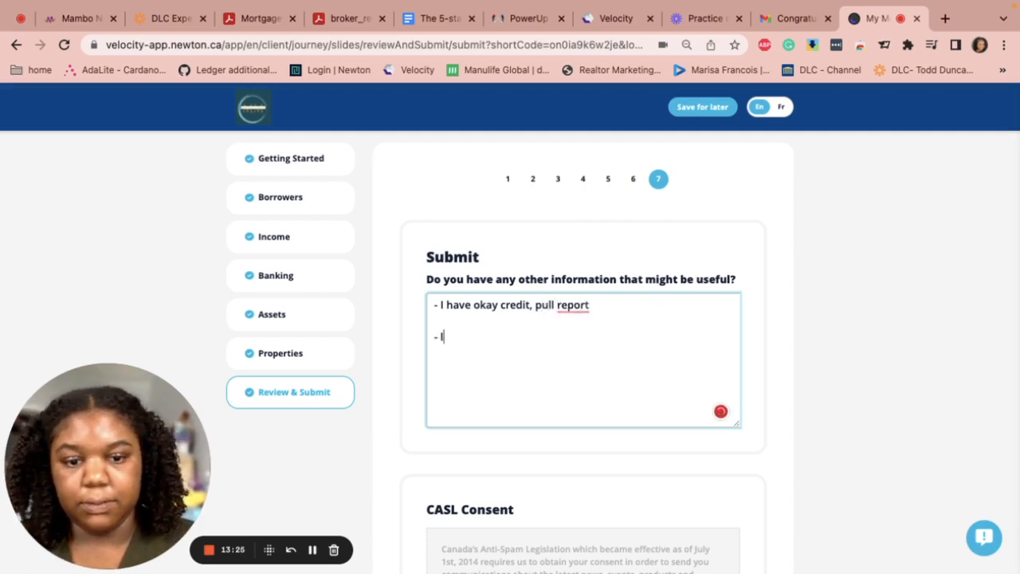
text(- lookin)
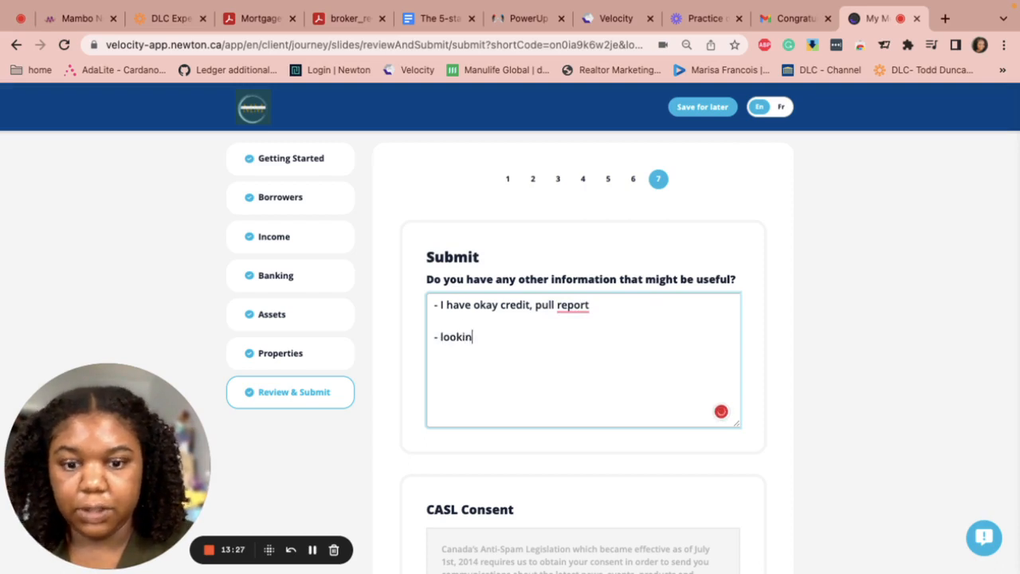
text(g for al)
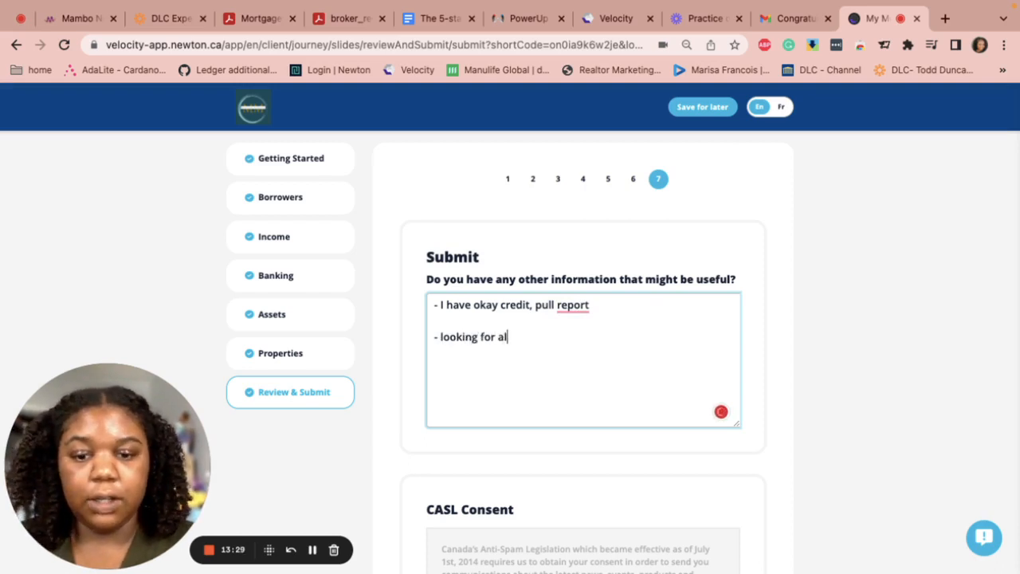
text(terna)
text(ve lending )
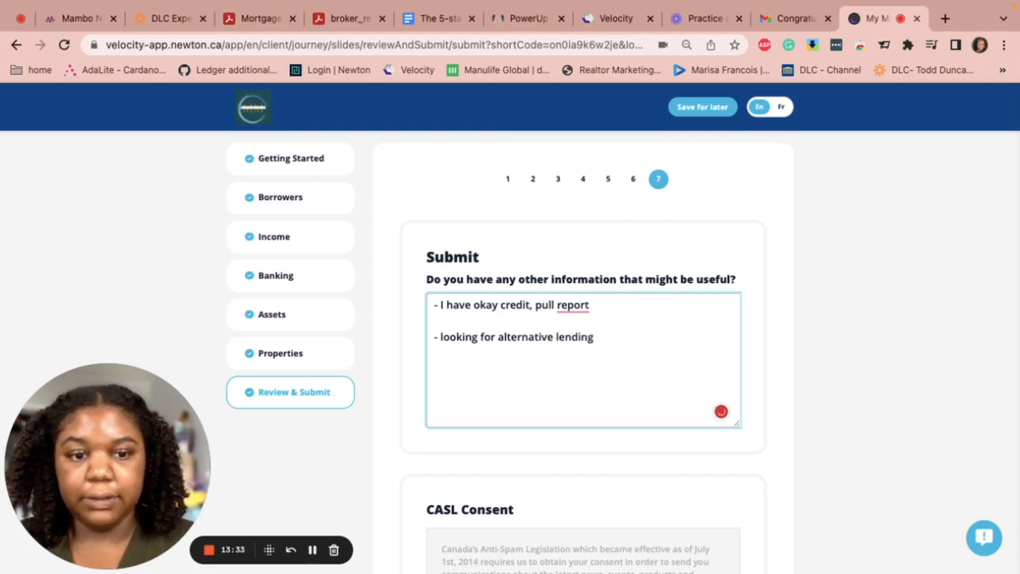
text(-)
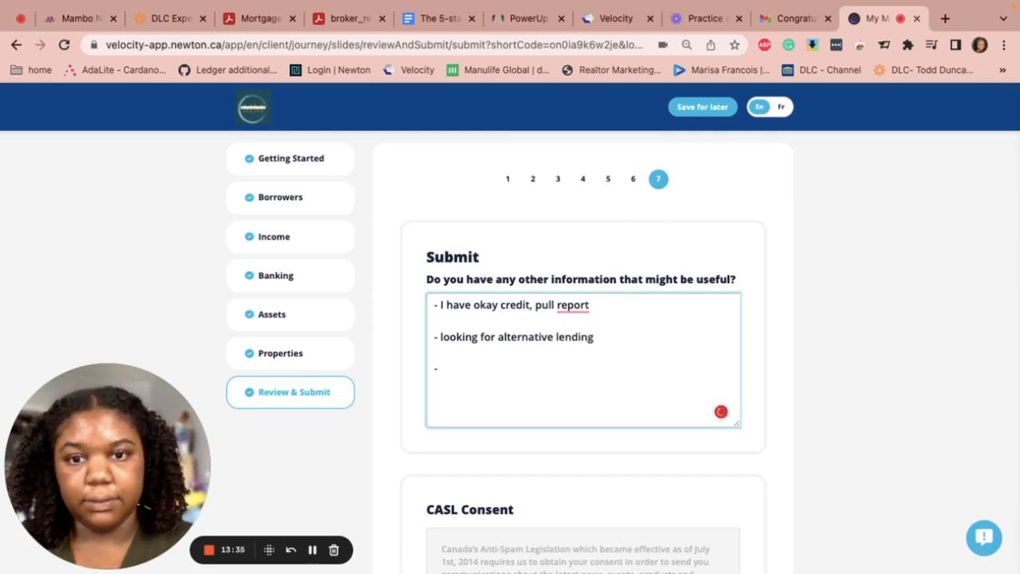
key(BackSpace)
key(BackSpace)
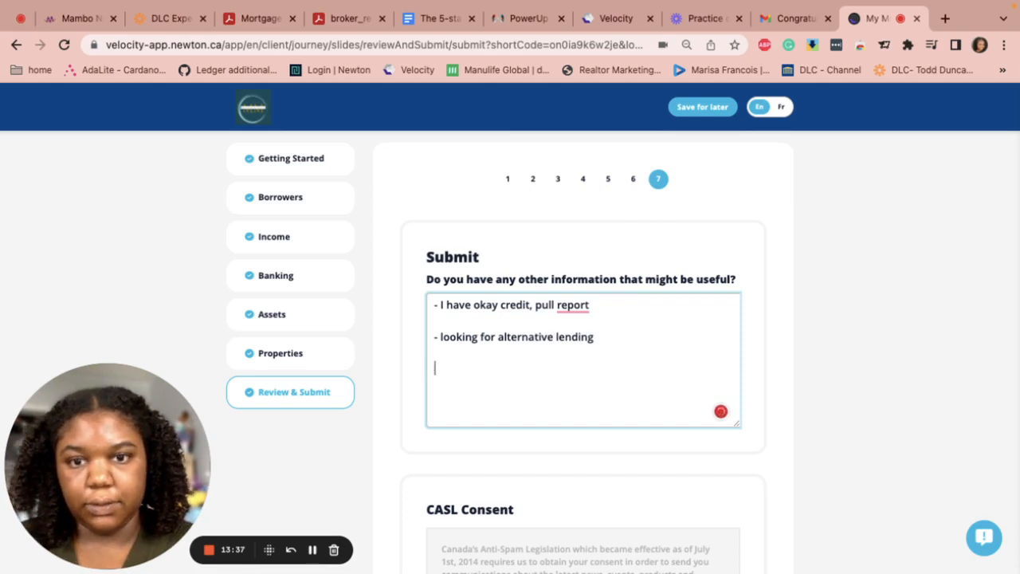
Accept the CASL anti-spam communications consent
scroll(575, 359, down, 1)
scroll(575, 359, down, 1)
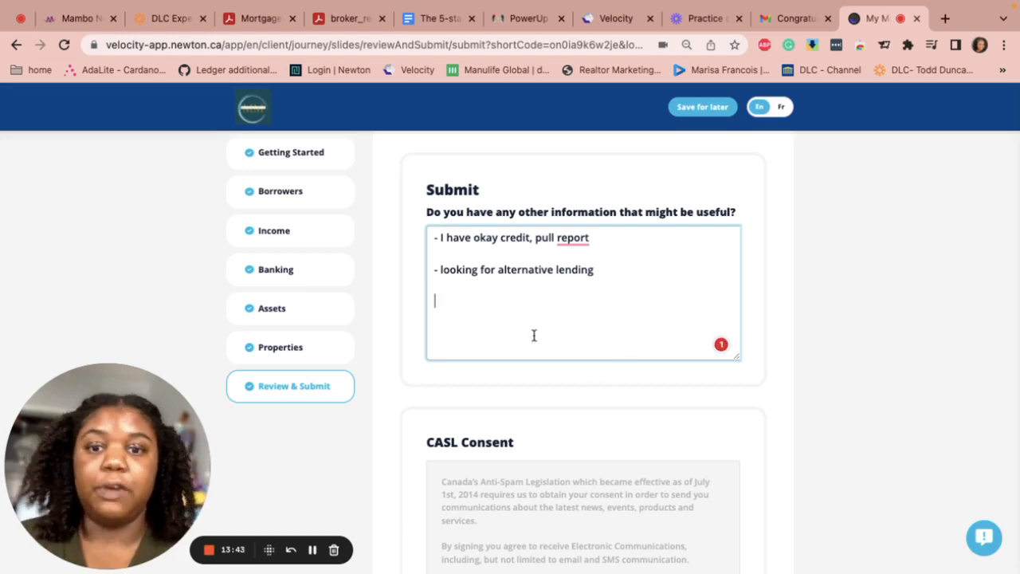
scroll(532, 335, down, 4)
scroll(474, 291, down, 1)
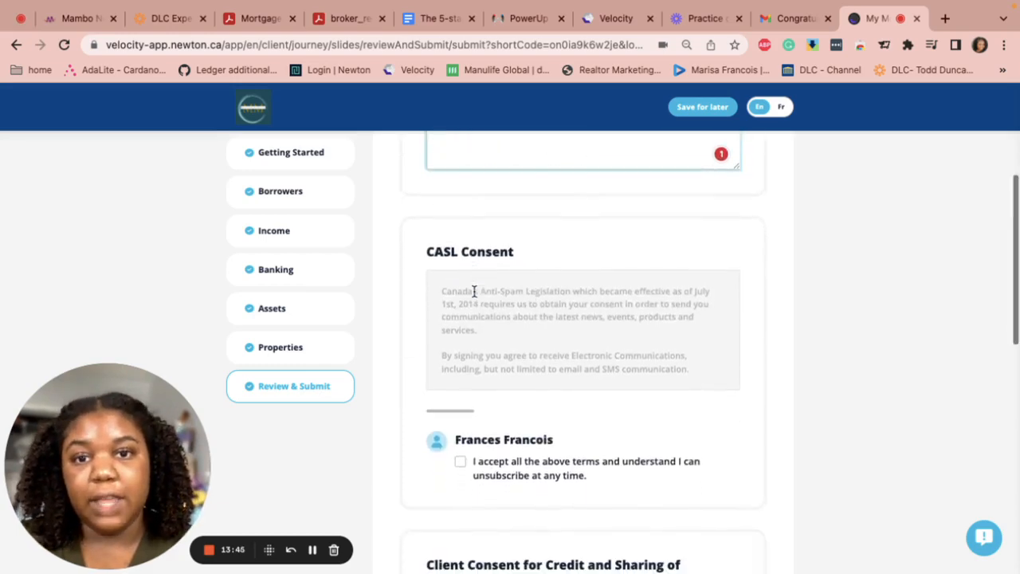
scroll(525, 339, down, 1)
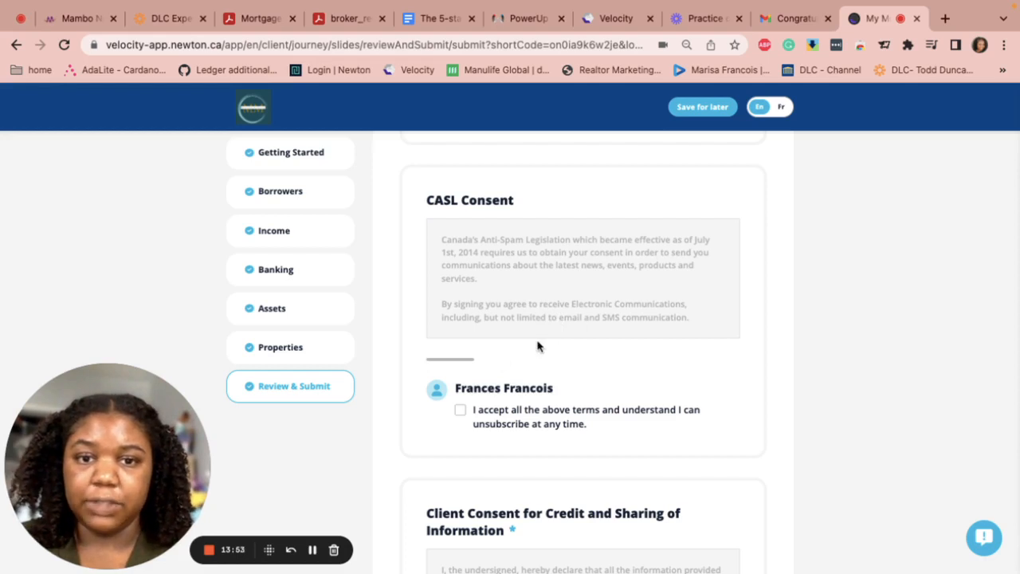
click(460, 410)
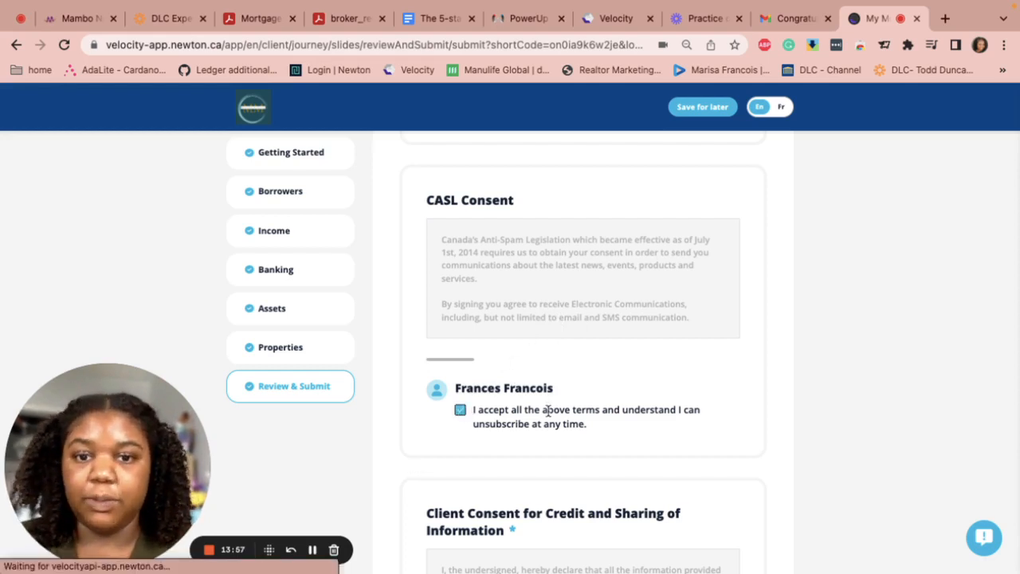
Accept the Third Party Disclosure consent and submit the application for processing
scroll(548, 415, down, 4)
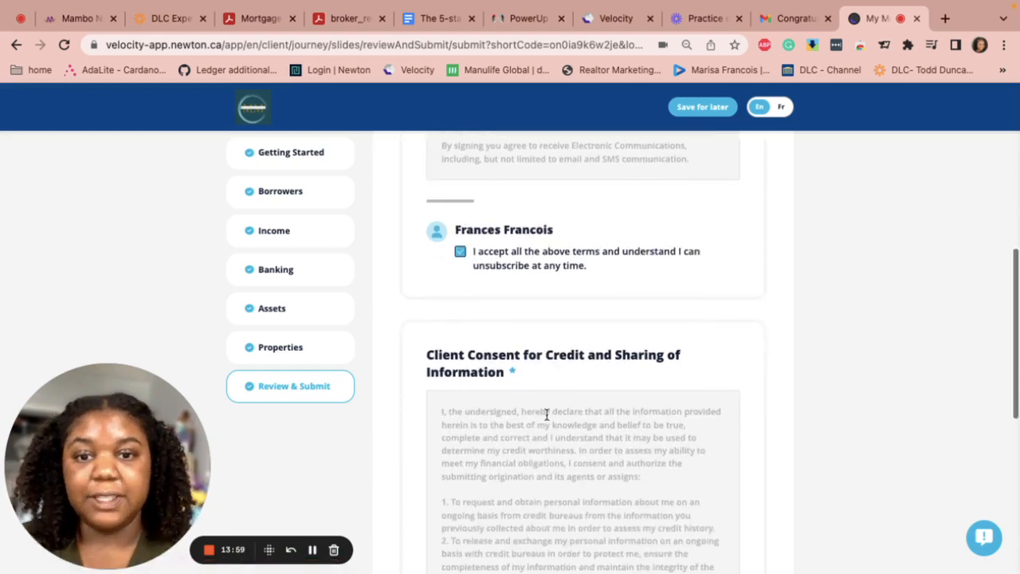
scroll(507, 341, down, 2)
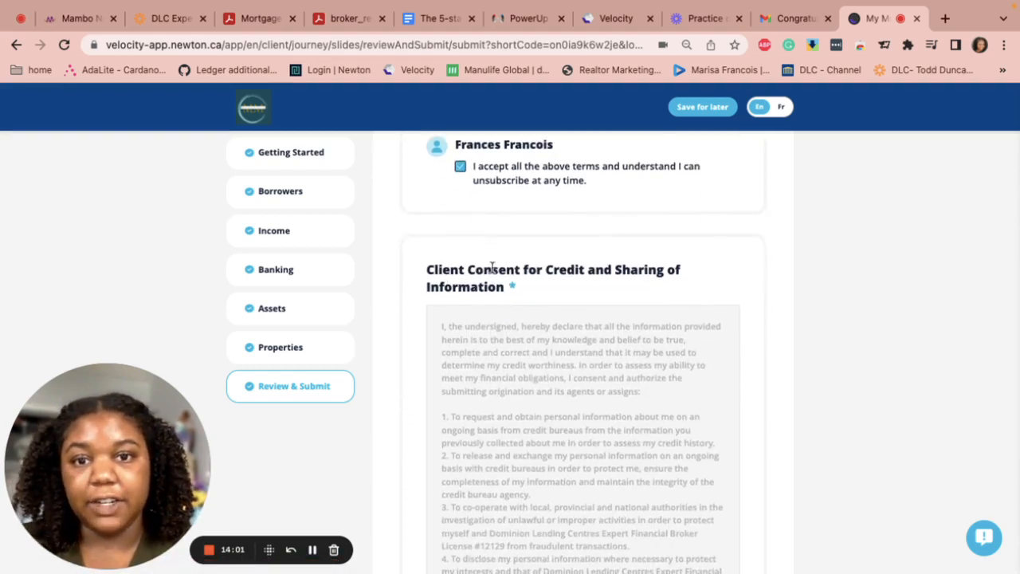
scroll(630, 273, down, 2)
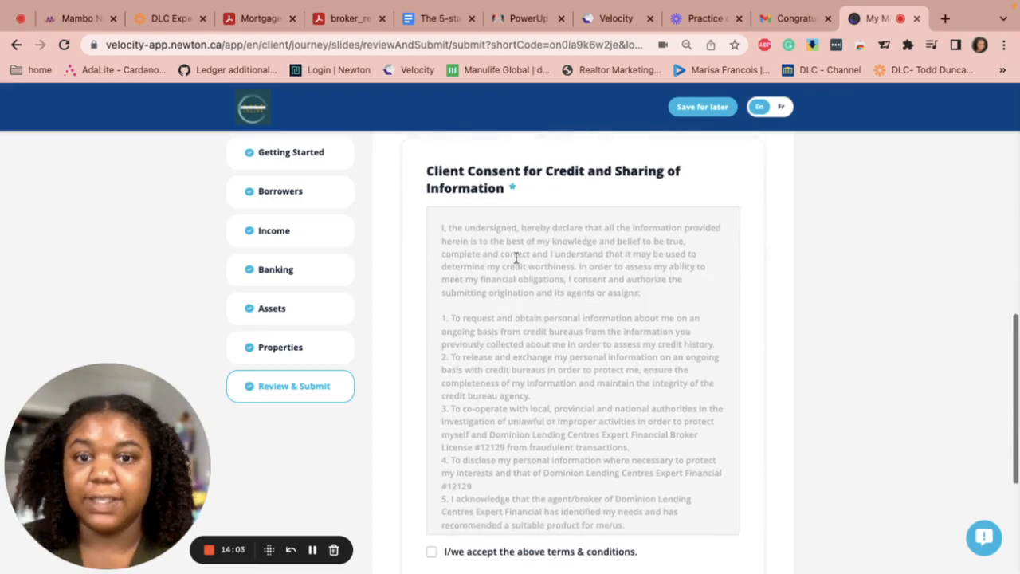
scroll(512, 353, down, 4)
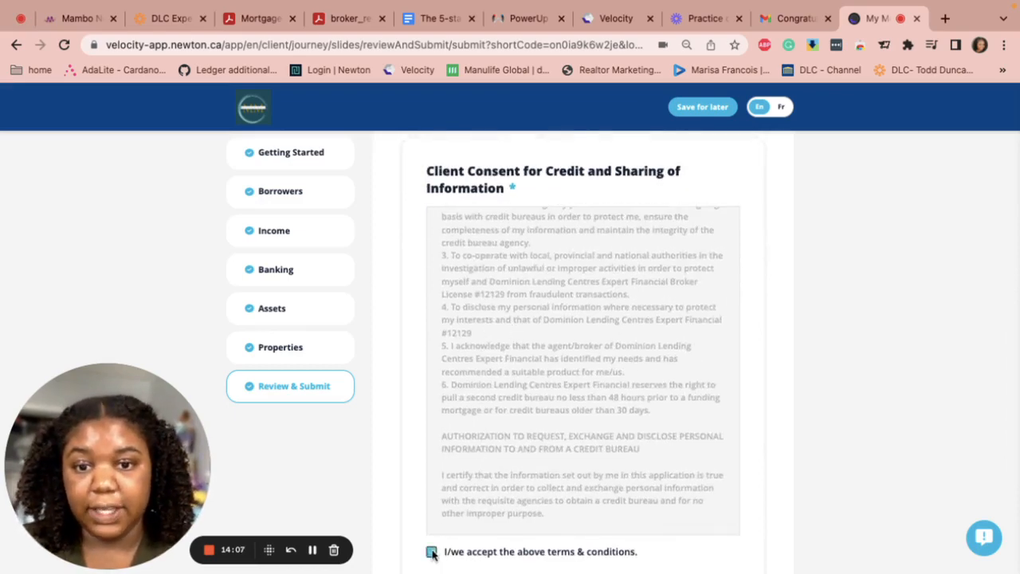
scroll(553, 428, down, 5)
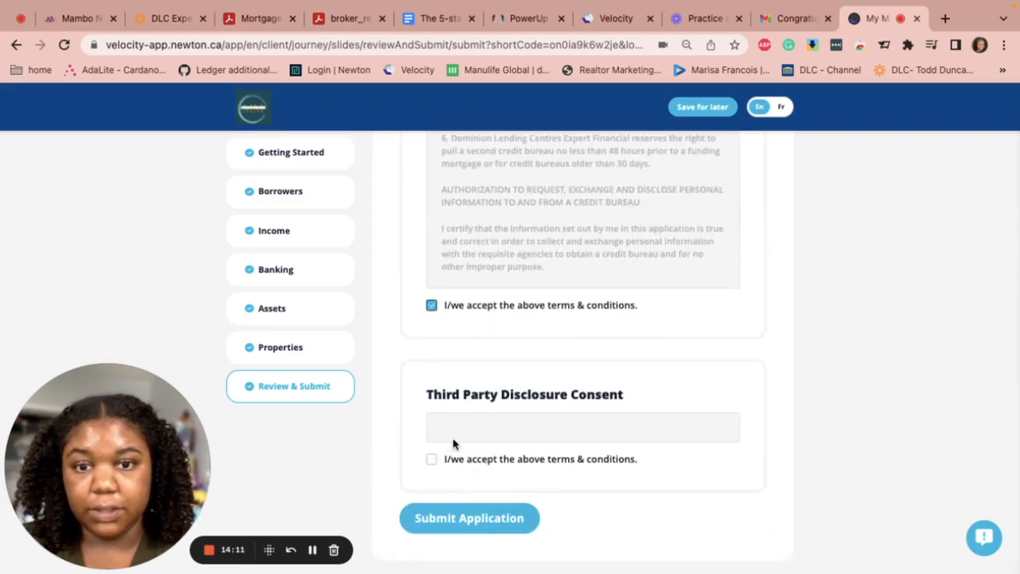
scroll(453, 418, down, 1)
click(431, 455)
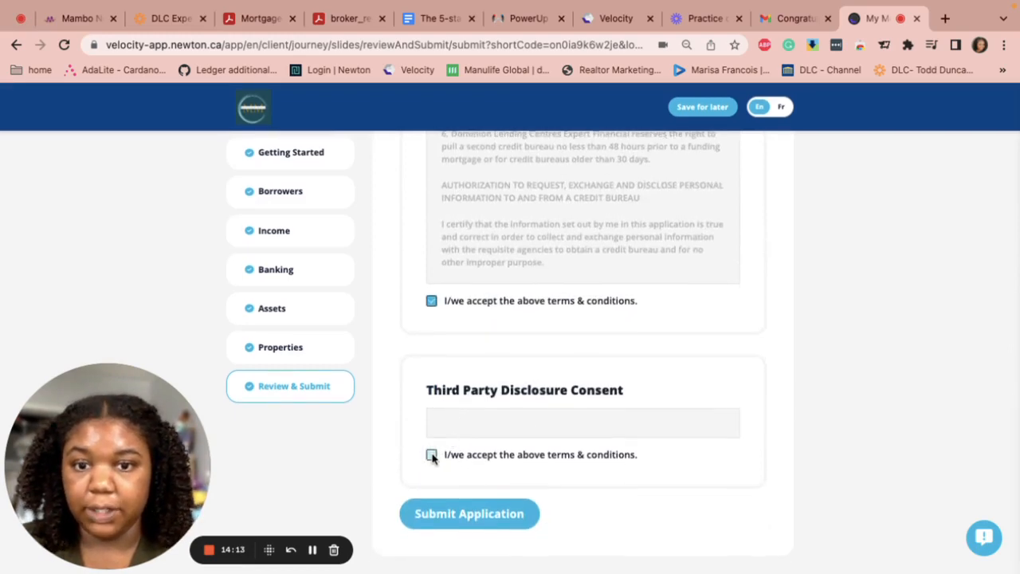
click(475, 516)
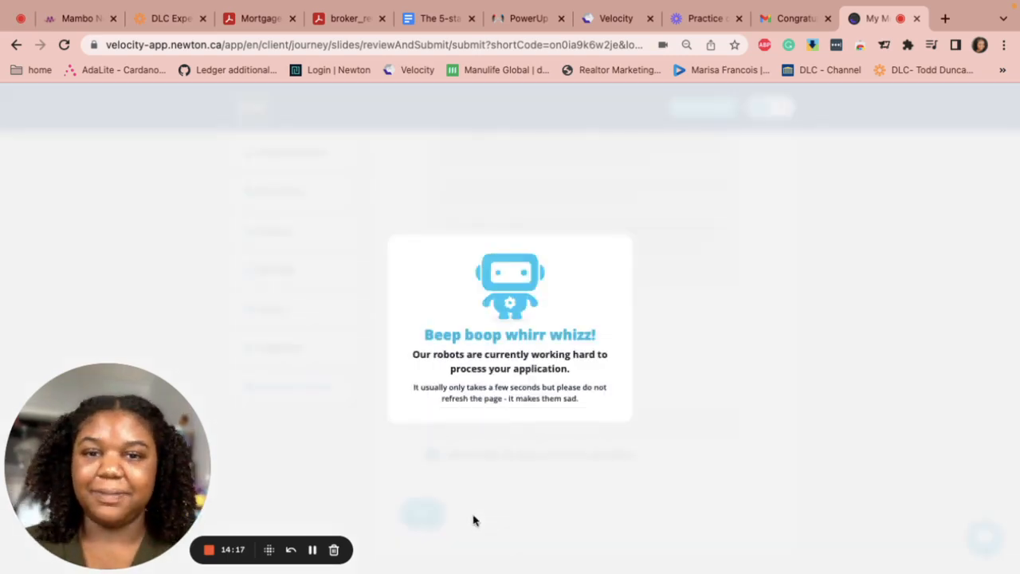